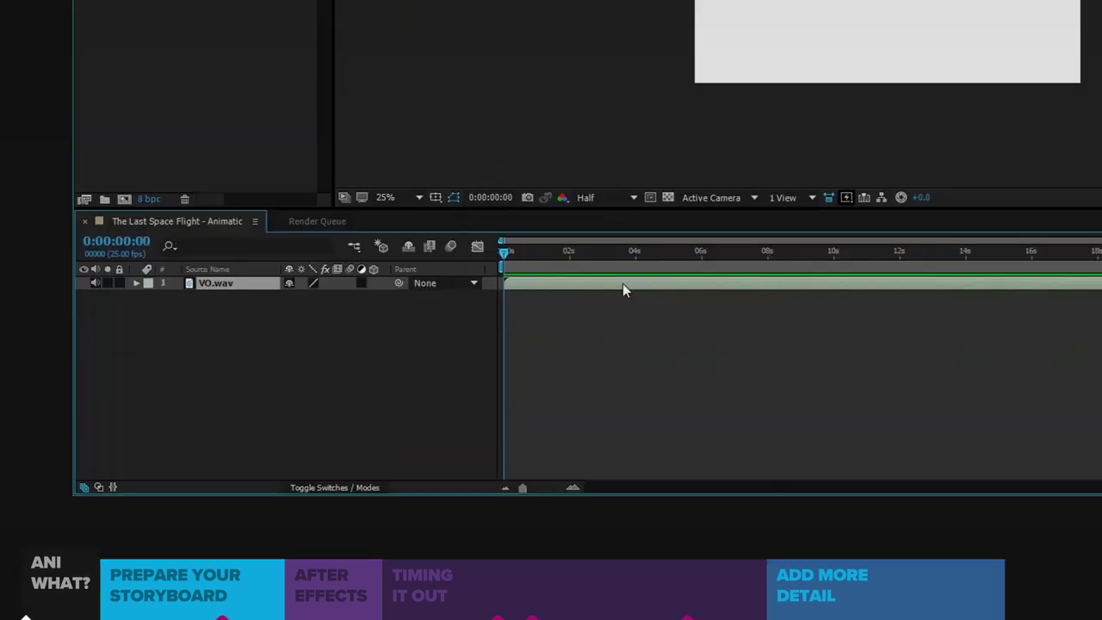
- Add the eight storyboard scenes to the timeline and offset each to its voiceover line
key("l")
key("l")
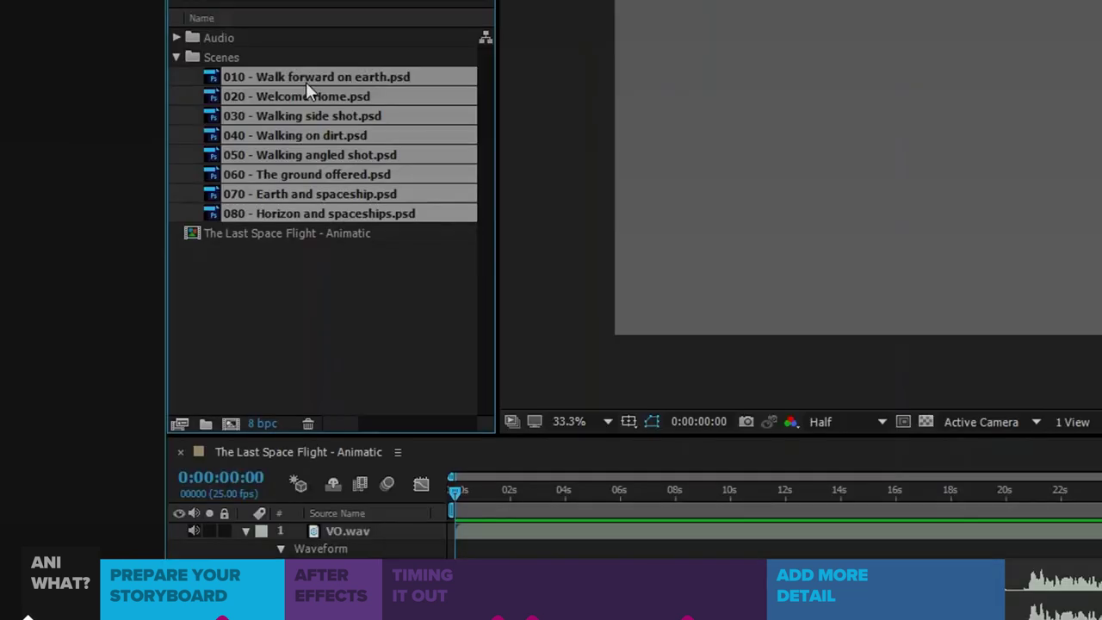
left_click_drag(305, 82, 347, 534)
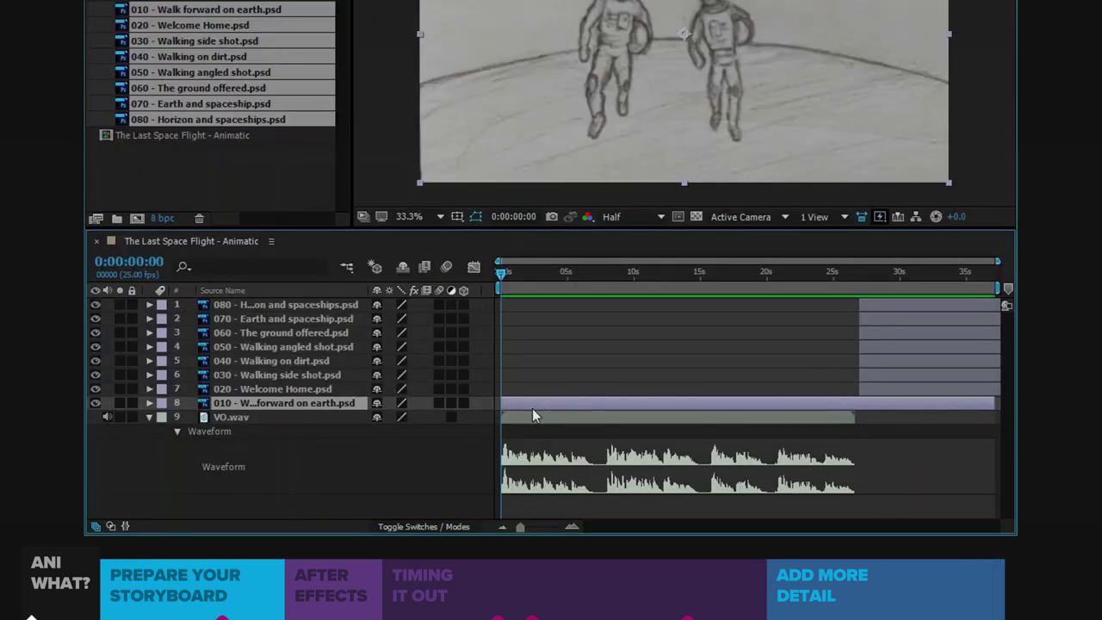
left_click_drag(532, 389, 659, 383)
left_click_drag(952, 361, 738, 361)
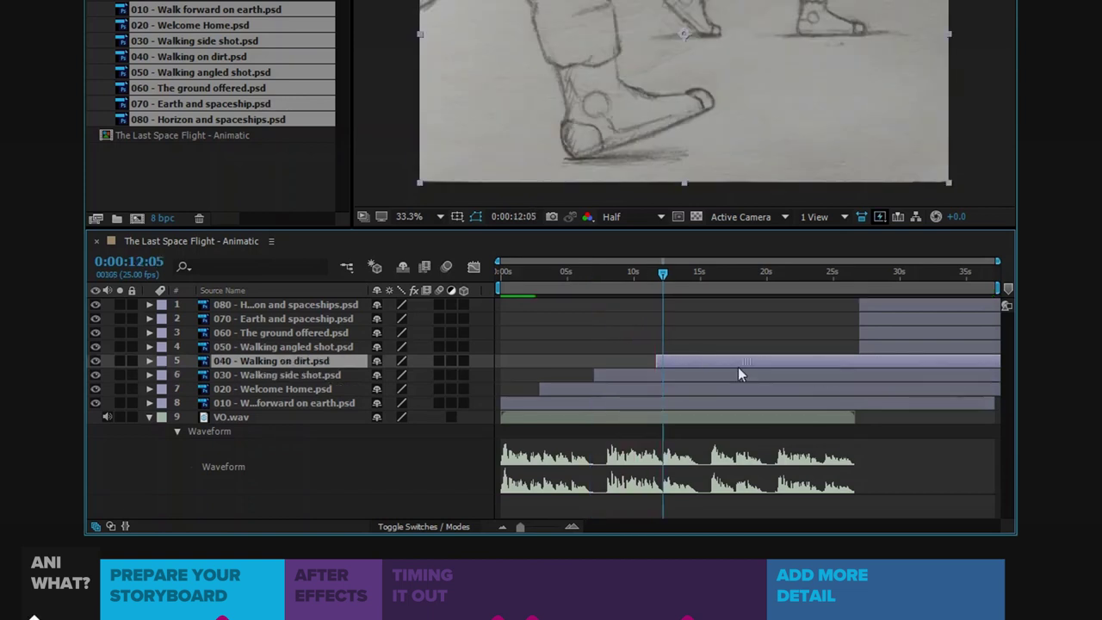
left_click_drag(986, 347, 802, 347)
left_click_drag(920, 333, 762, 332)
left_click_drag(661, 272, 630, 274)
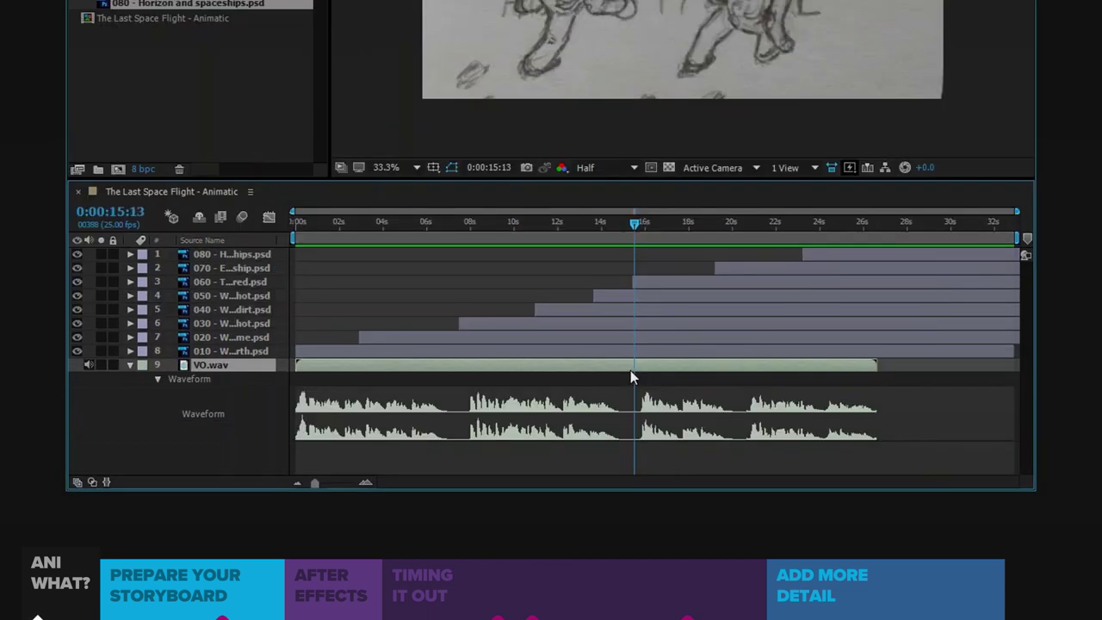
- Split VO.wav into three clips, shifting the last three scenes and later clip right
key("ctrl+shift+d")
left_click(833, 171, "shift")
left_click(757, 268, "ctrl")
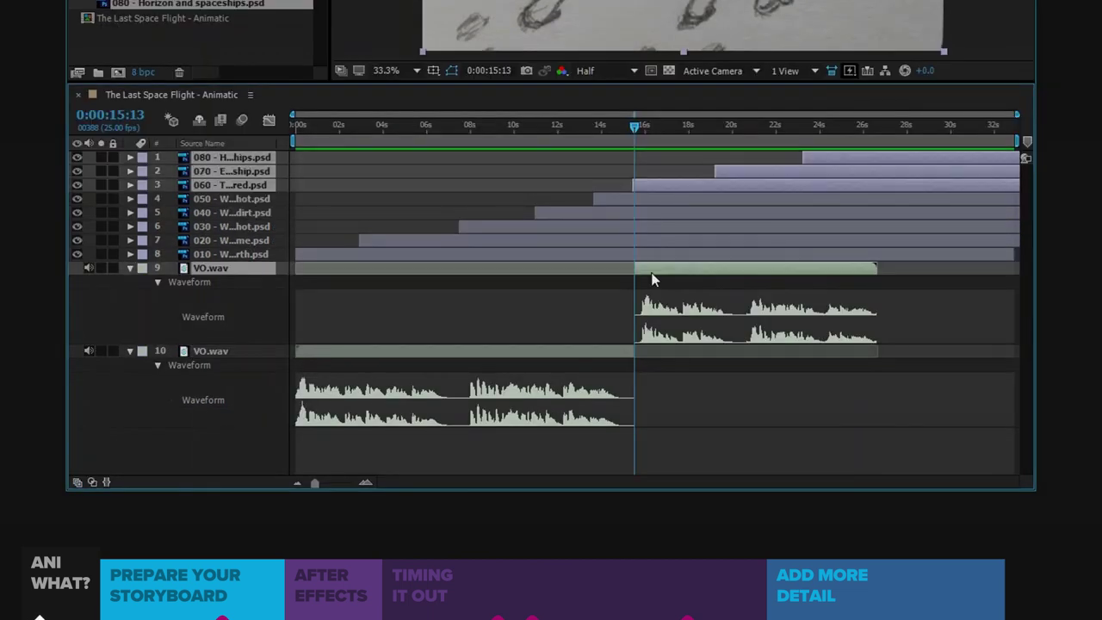
left_click_drag(757, 268, 804, 268)
key("ctrl+shift+d")
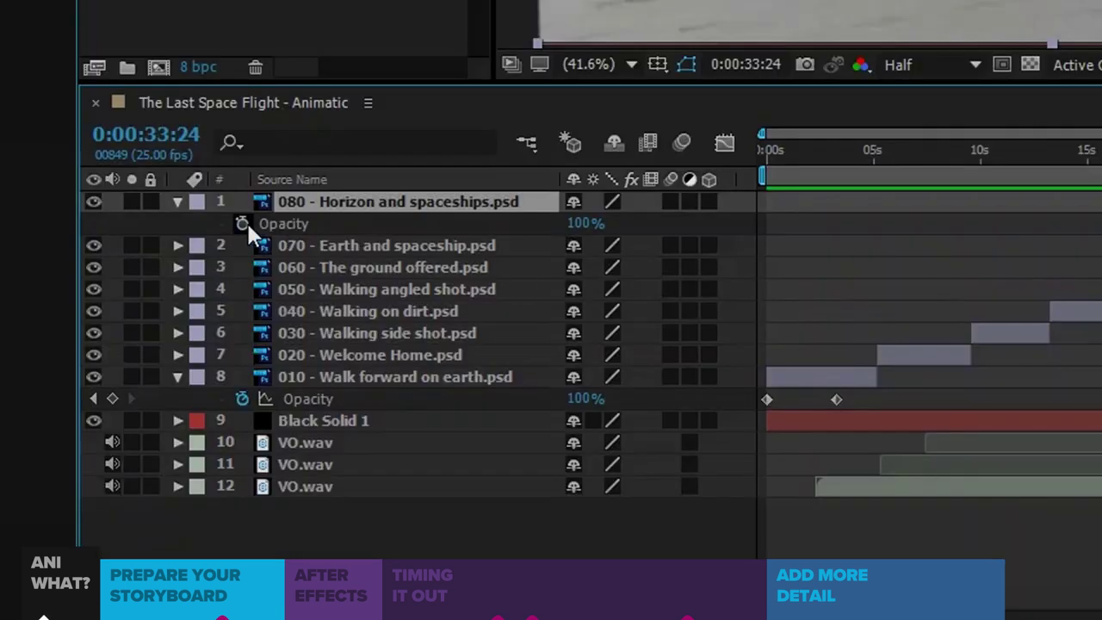
- Set opacity keyframes on the Horizon and Walking side shot scenes
left_click(242, 223)
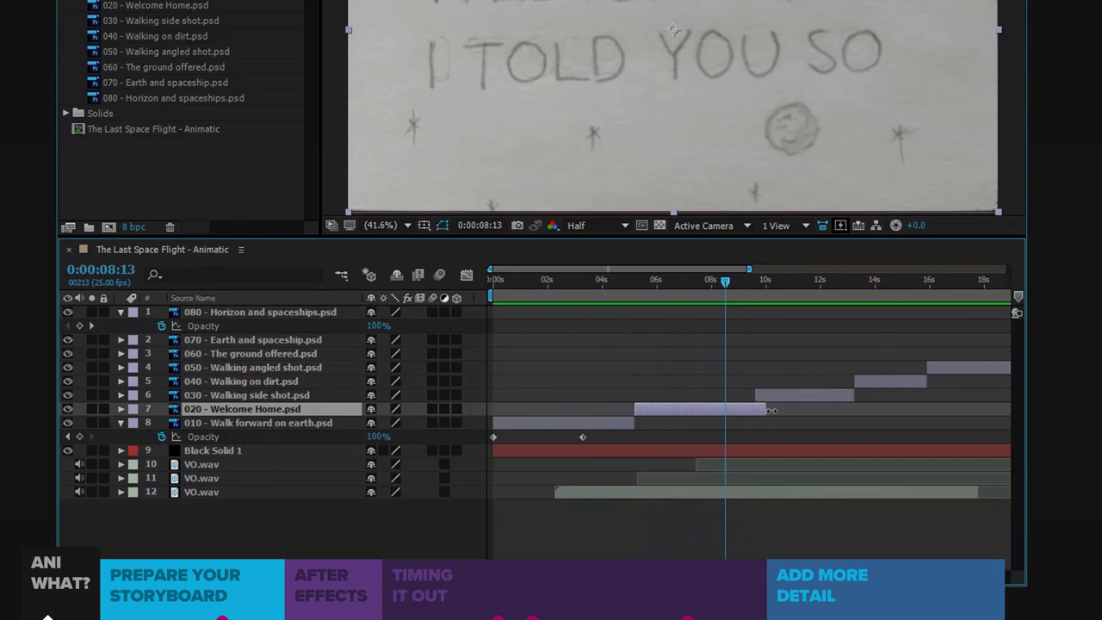
left_click(779, 281)
left_click(794, 394)
key("t")
left_click(161, 409)
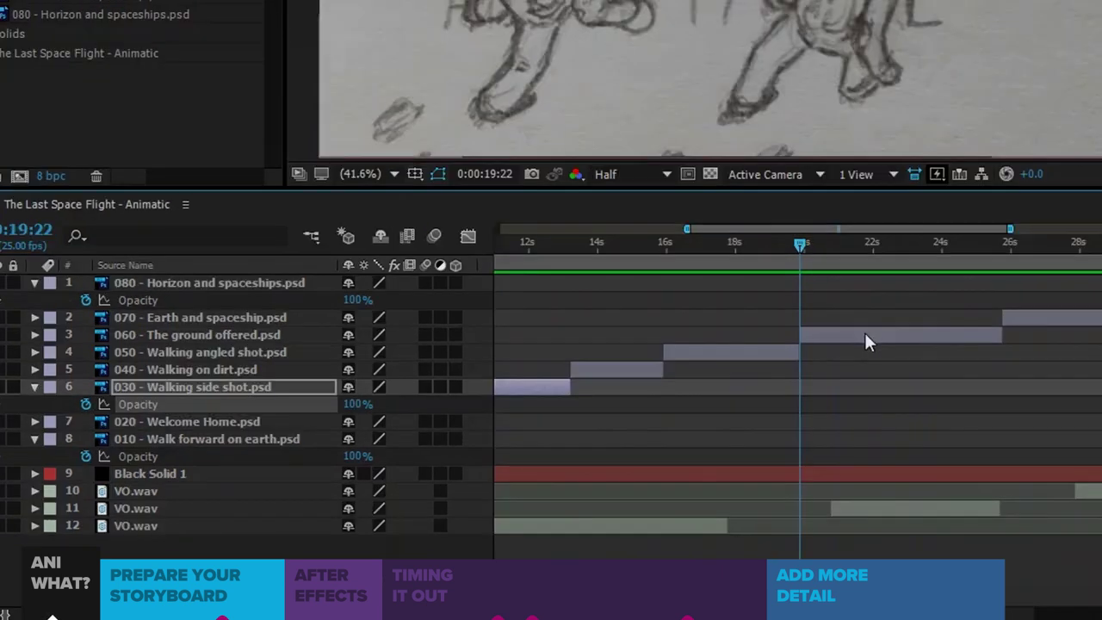
- Key The ground offered scene's opacity to 0 at 19:22
left_click(845, 354)
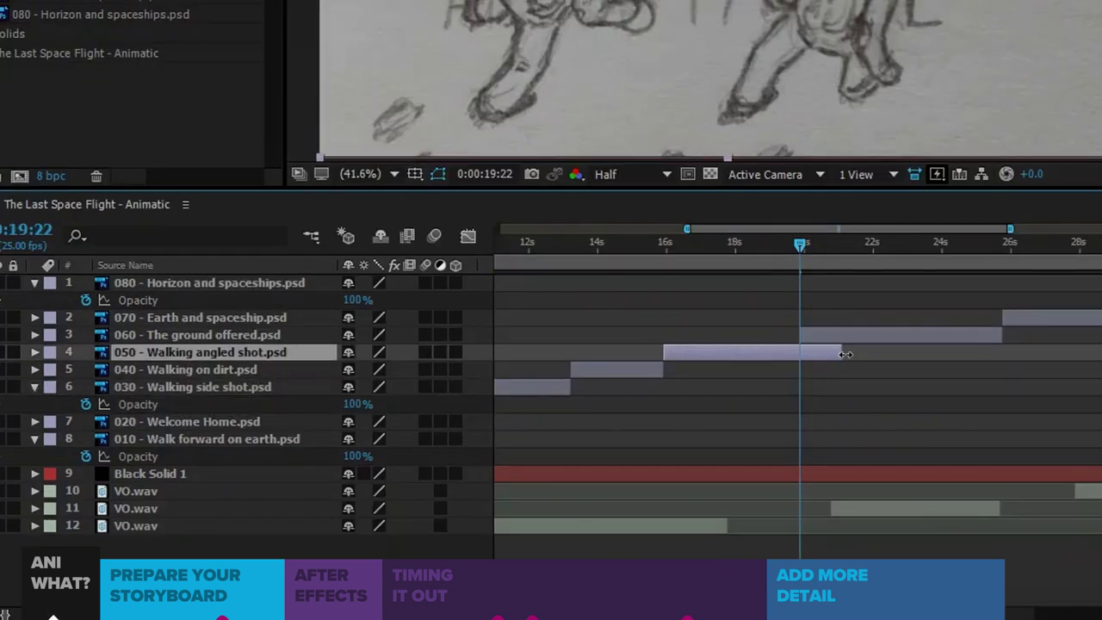
key("o")
left_click(833, 338)
key("alt+shift+t")
left_click_drag(843, 246, 796, 247)
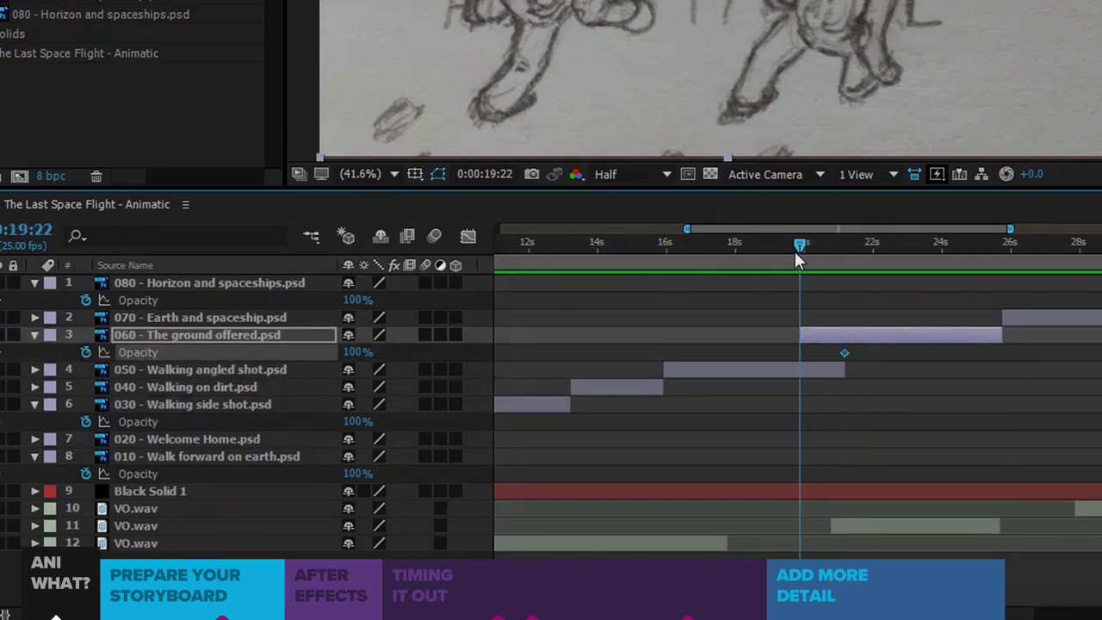
type("0")
key("Return")
key("semicolon")
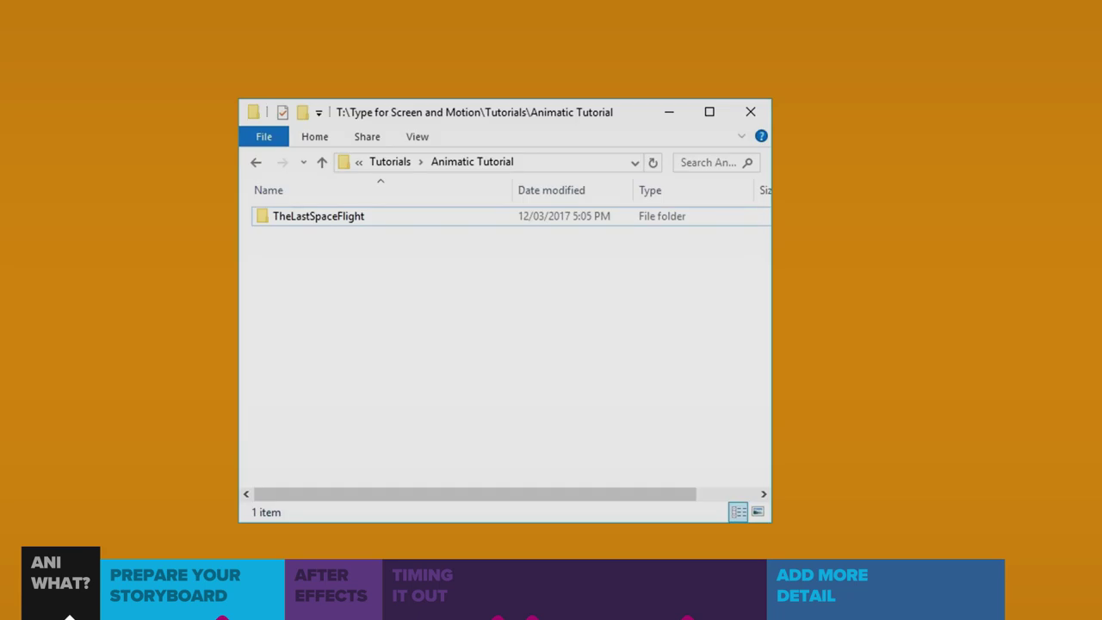
- Open TheLastSpaceFlight, view the Animatic Script, and browse to WIP > Storyboard
double_click(297, 222)
double_click(305, 236)
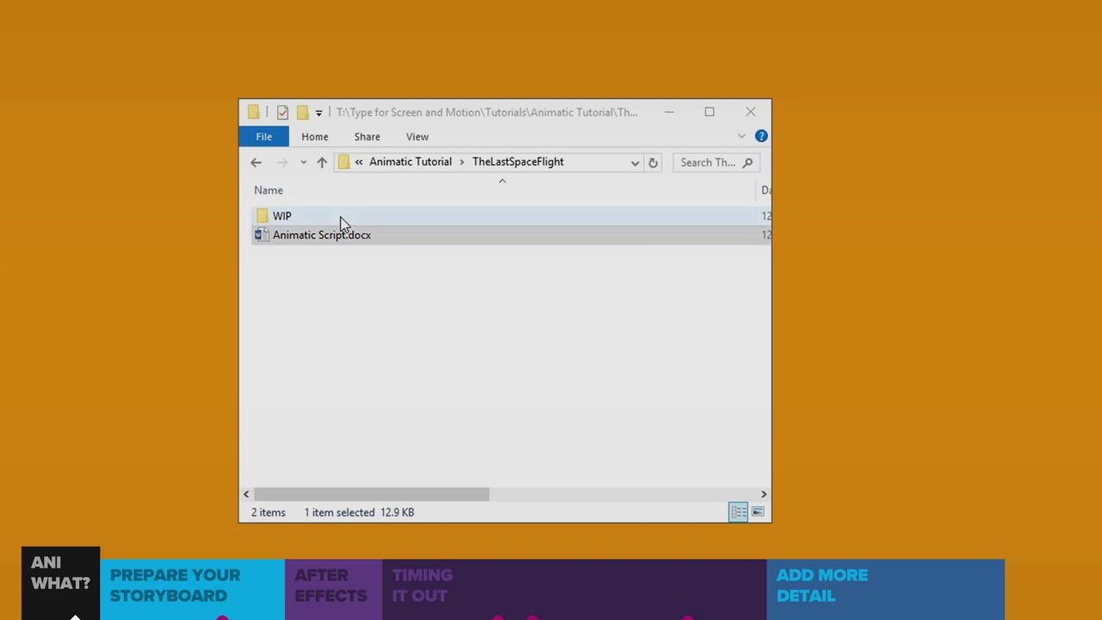
double_click(341, 222)
double_click(335, 256)
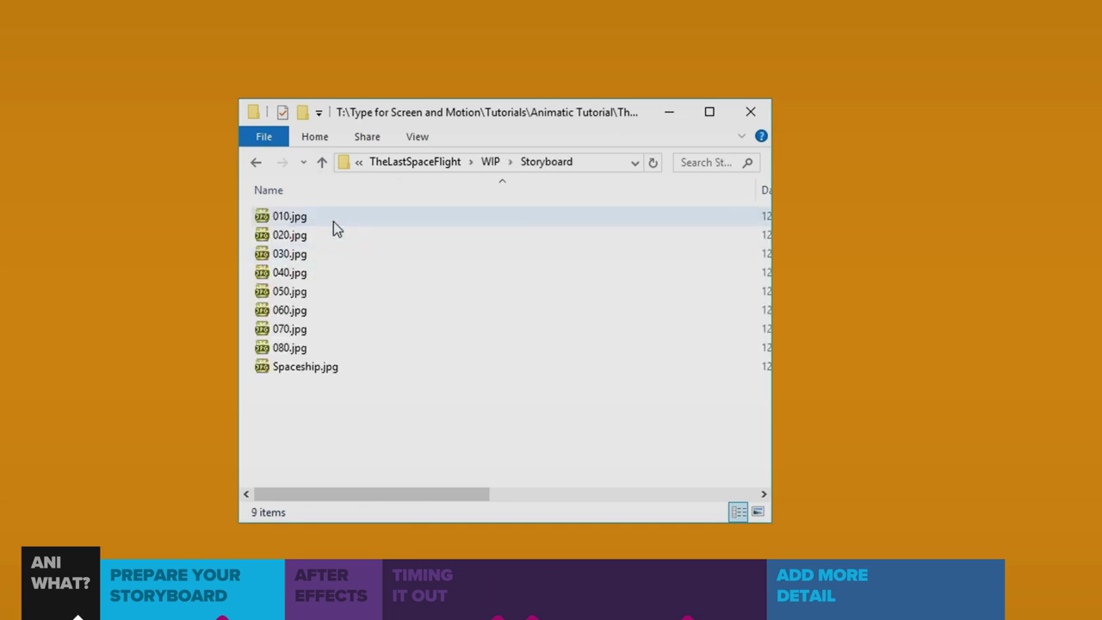
- Preview storyboard images 010 through 060 and Spaceship.jpg in the image viewer
double_click(336, 225)
key("Right")
key("Right")
key("Right")
key("Right")
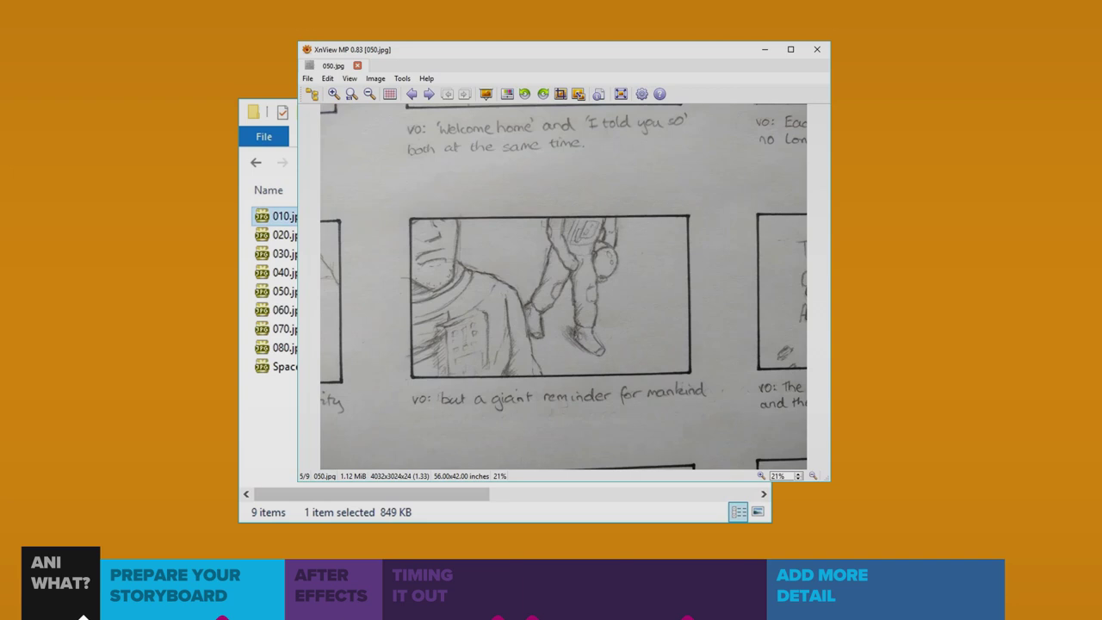
key("Right")
key("Right")
key("Escape")
double_click(294, 368)
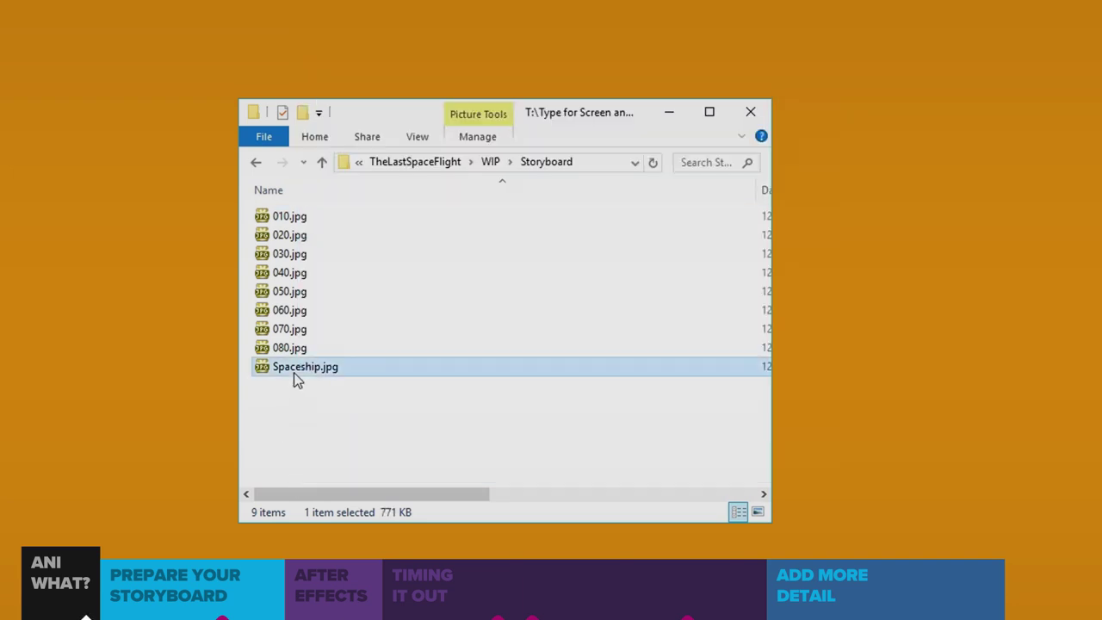
key("Escape")
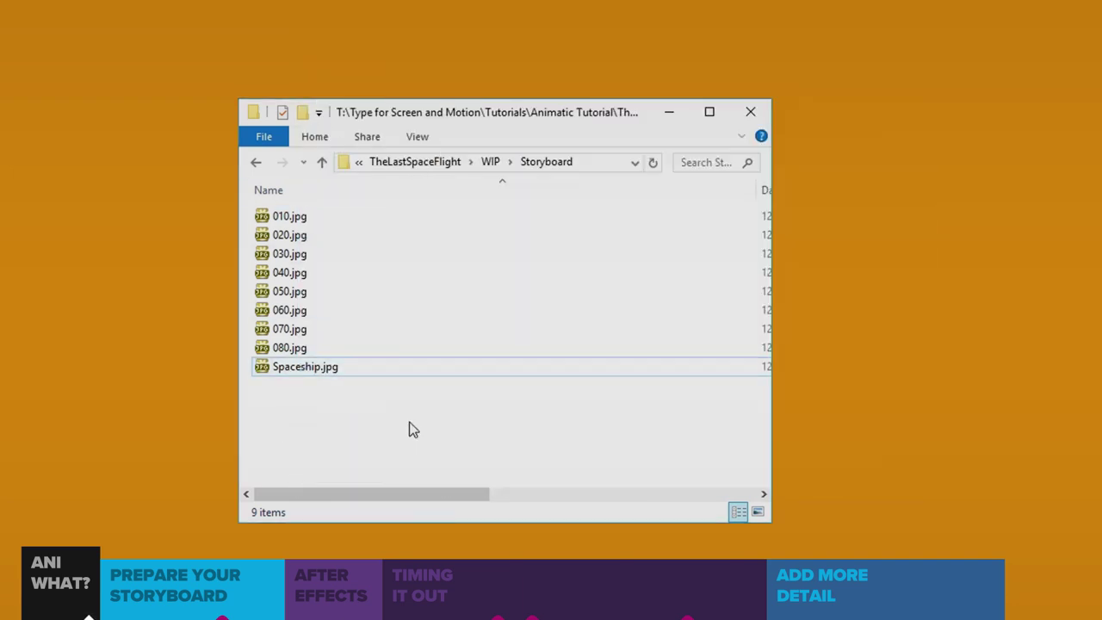
- Navigate from WIP into the Assets > Audio folder holding VO.wav
left_click(489, 161)
left_click(331, 239)
double_click(331, 239)
double_click(288, 221)
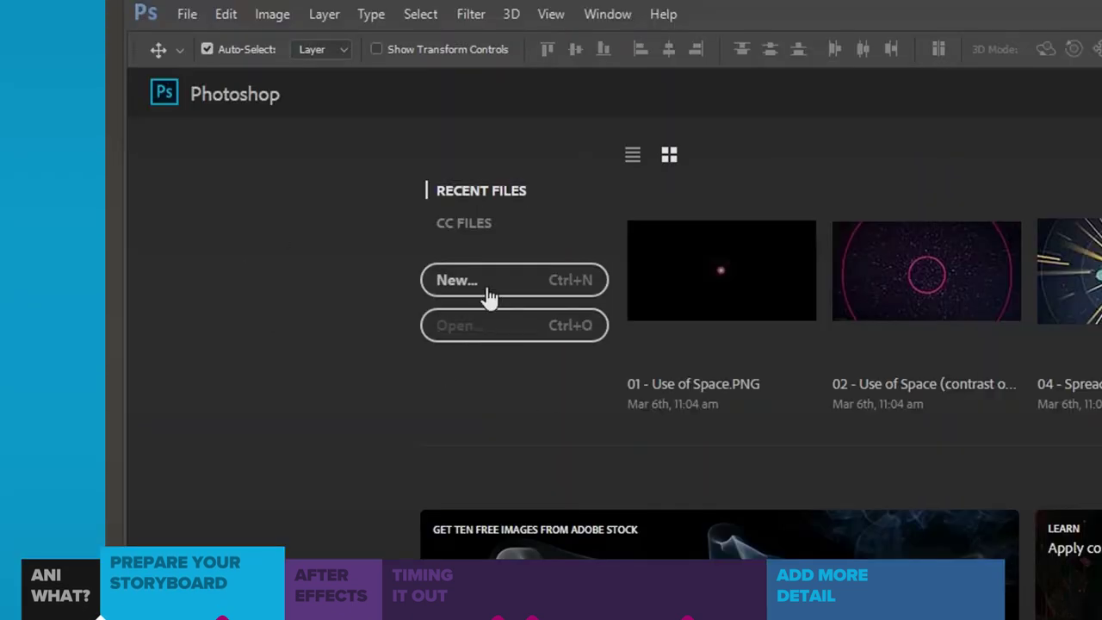
- Create a new blank Film & Video HDTV 1080p document
left_click(277, 169)
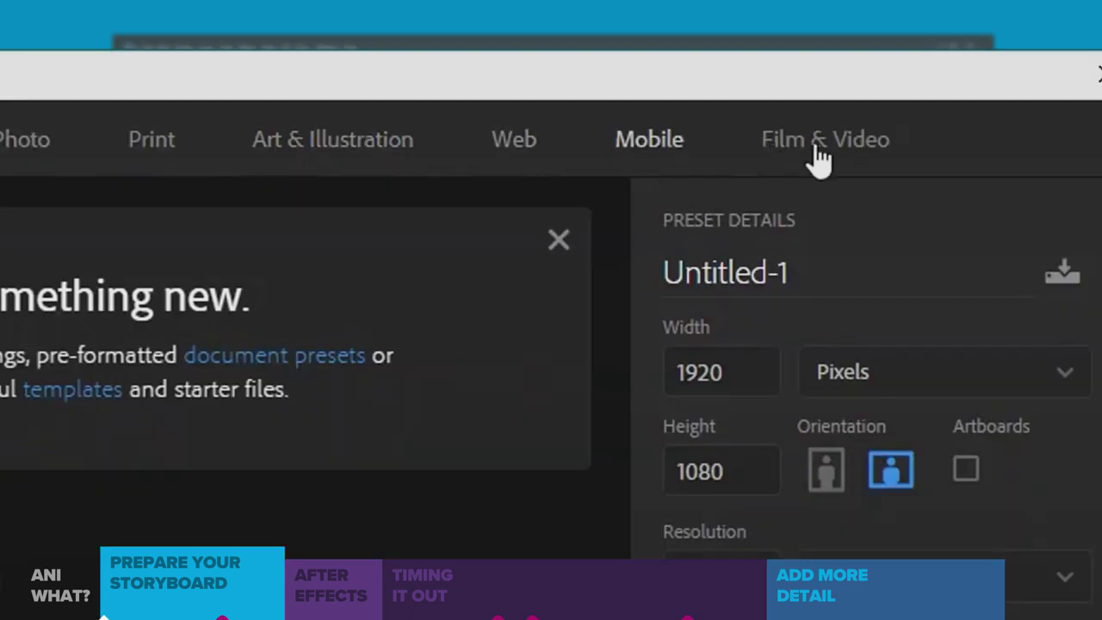
left_click(789, 130)
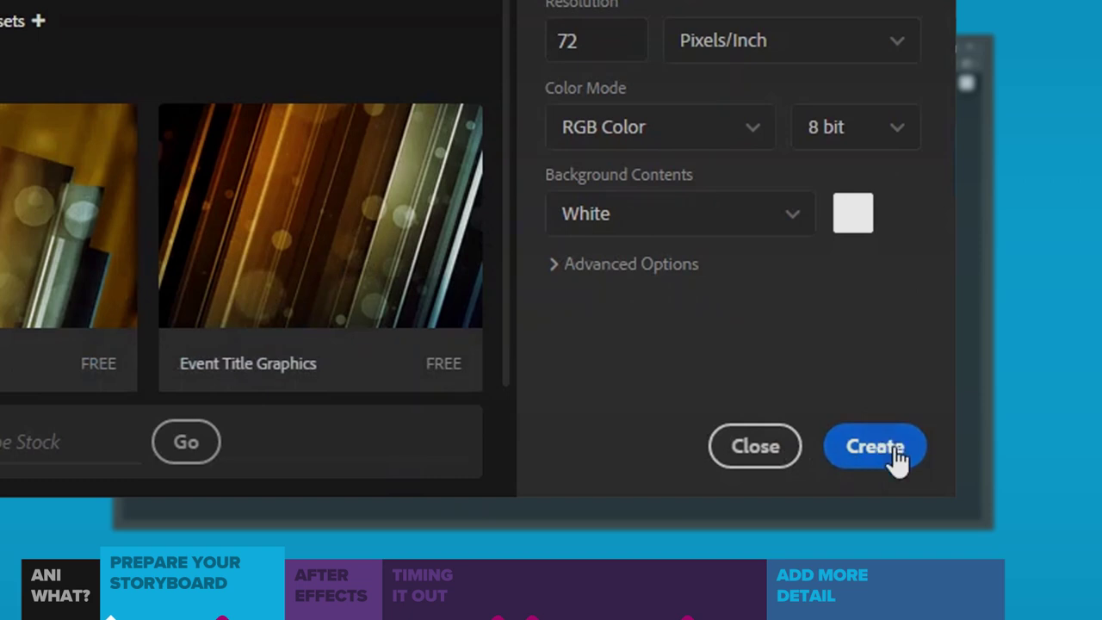
left_click(839, 464)
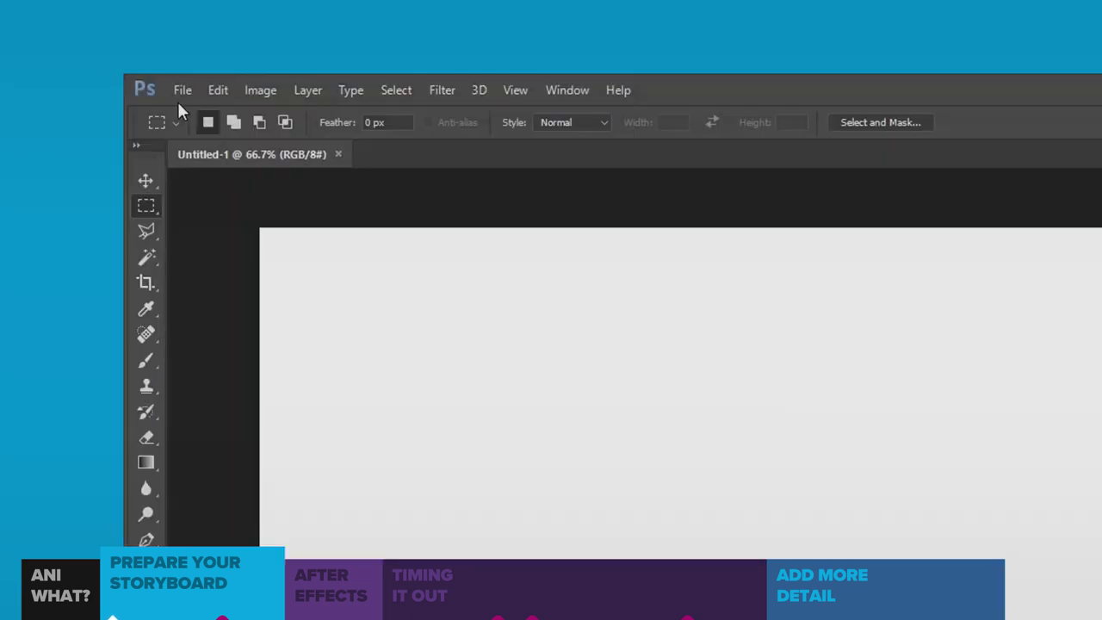
- Open 010.jpg from TheLastSpaceFlight > WIP > Storyboard
left_click(181, 93)
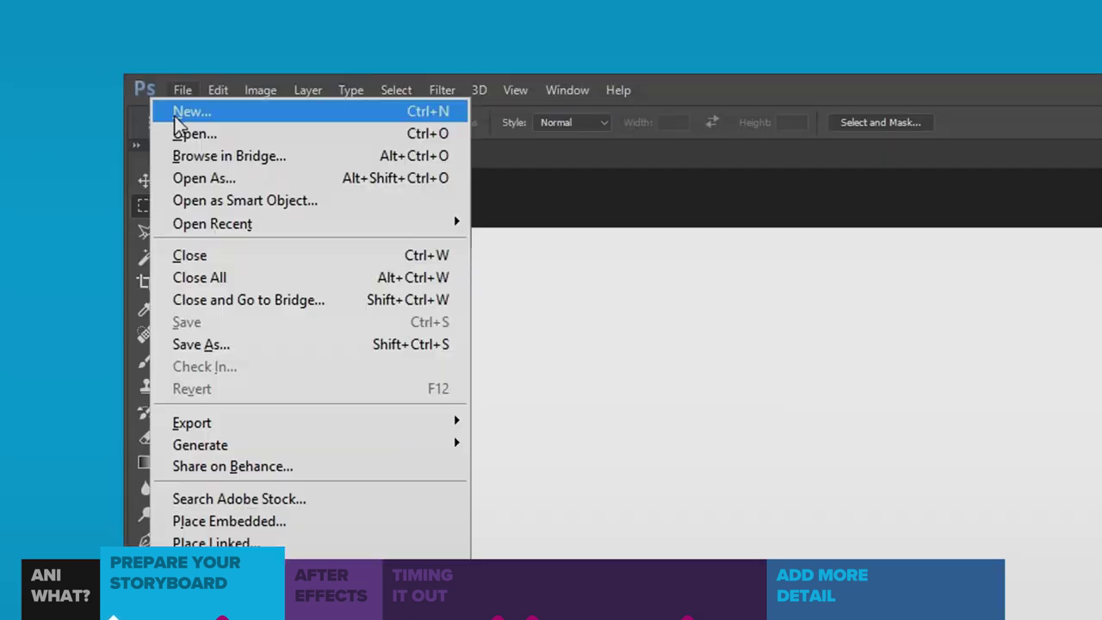
left_click(191, 136)
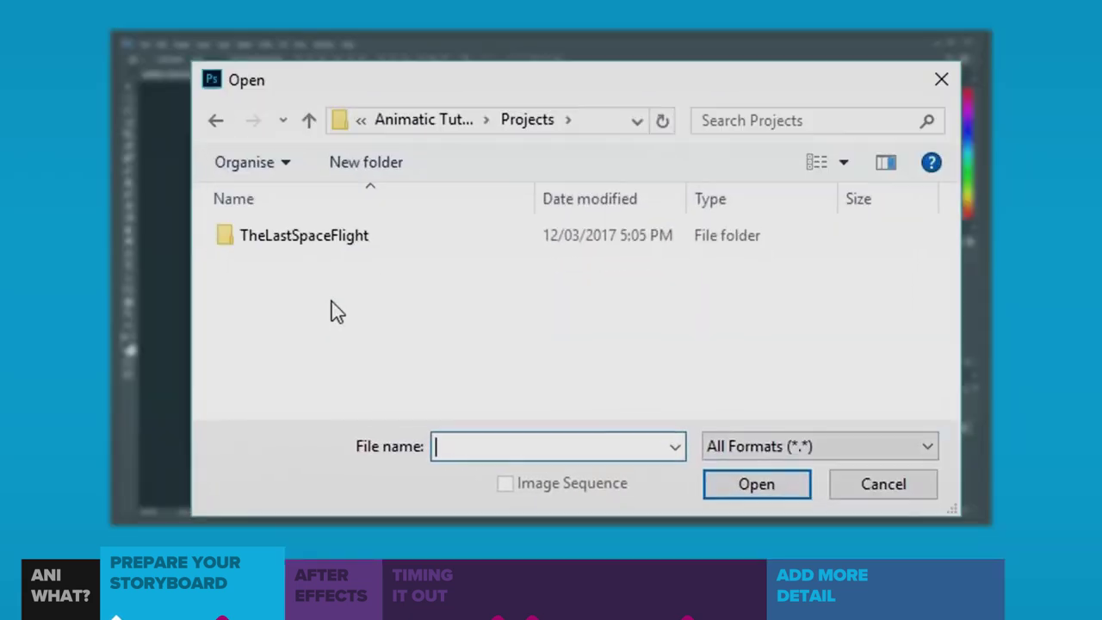
double_click(314, 245)
double_click(311, 241)
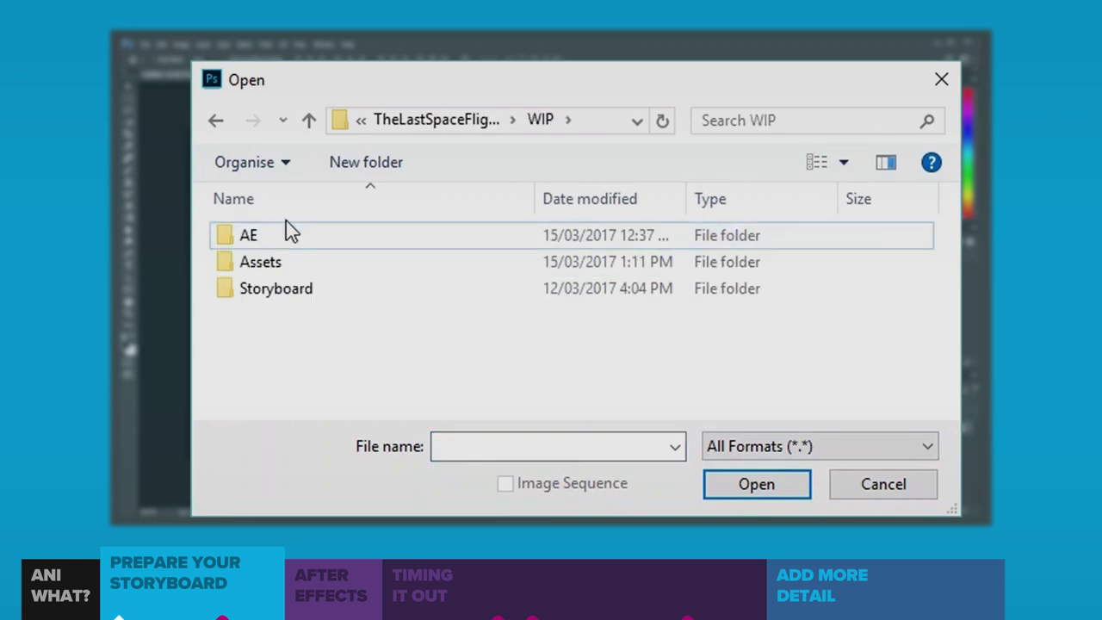
left_click(335, 299)
double_click(337, 306)
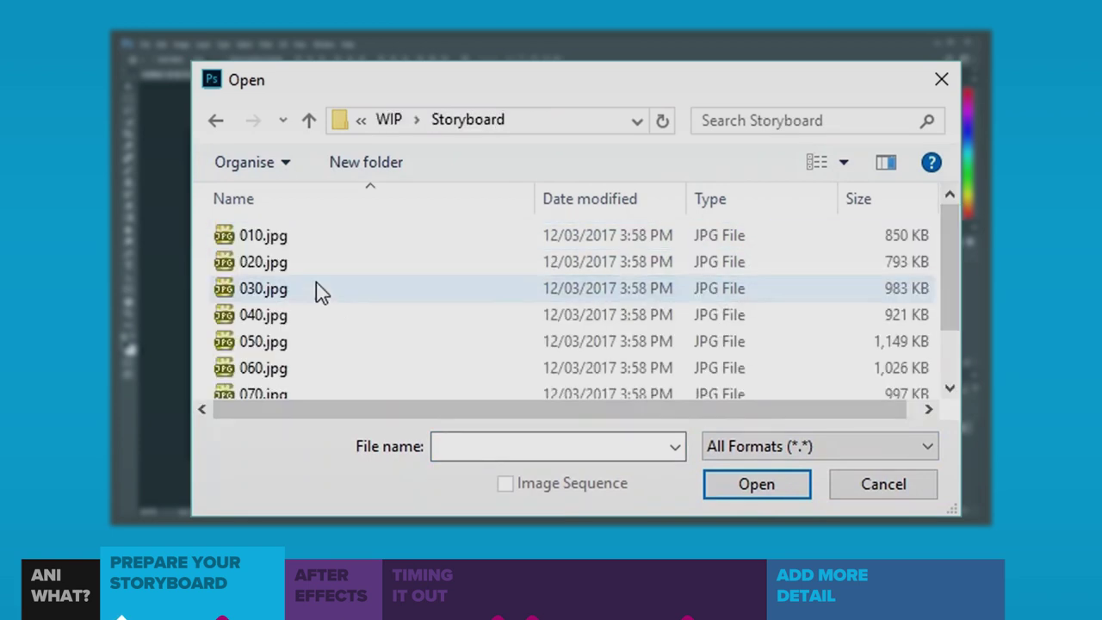
left_click(280, 243)
left_click(730, 489)
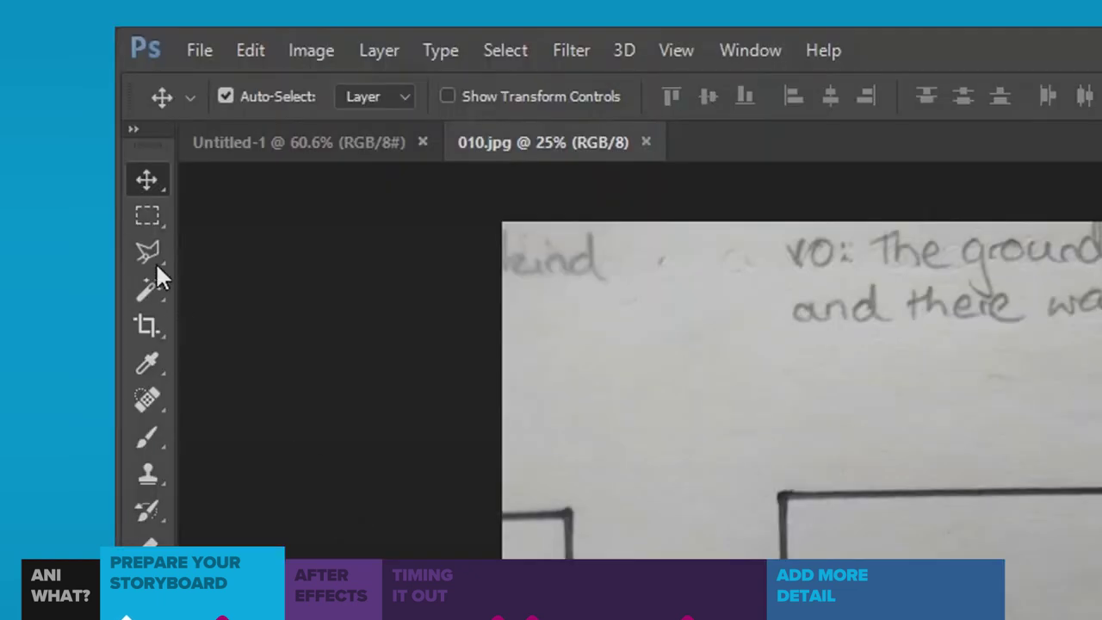
- Copy the first storyboard frame onto Untitled-1 and transform it to fit the canvas
left_click(94, 95)
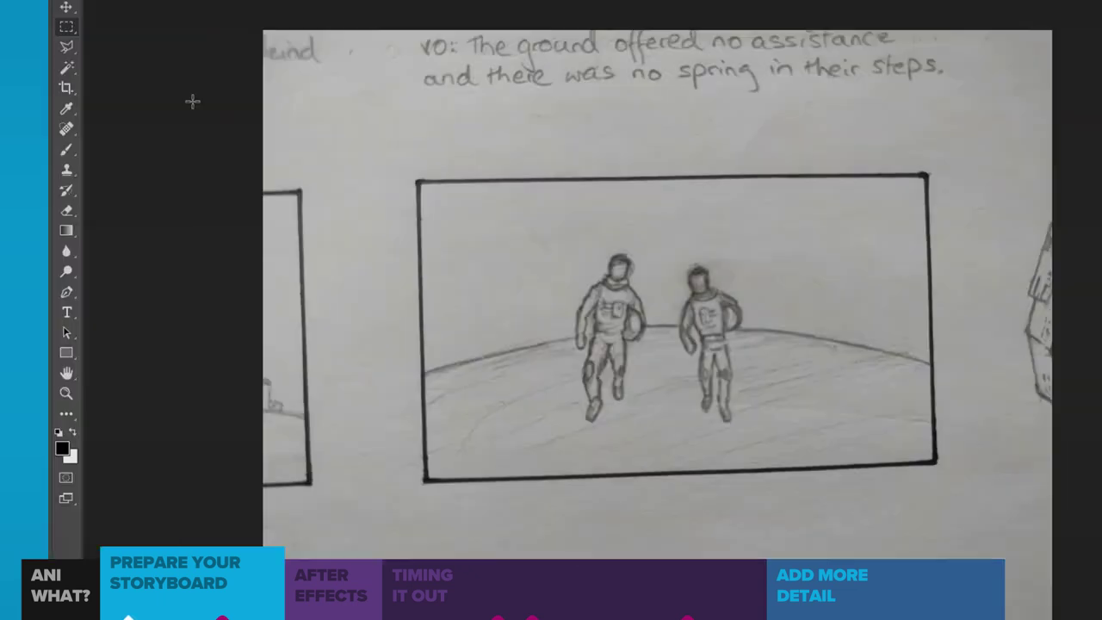
left_click_drag(399, 161, 952, 488)
key("super+c")
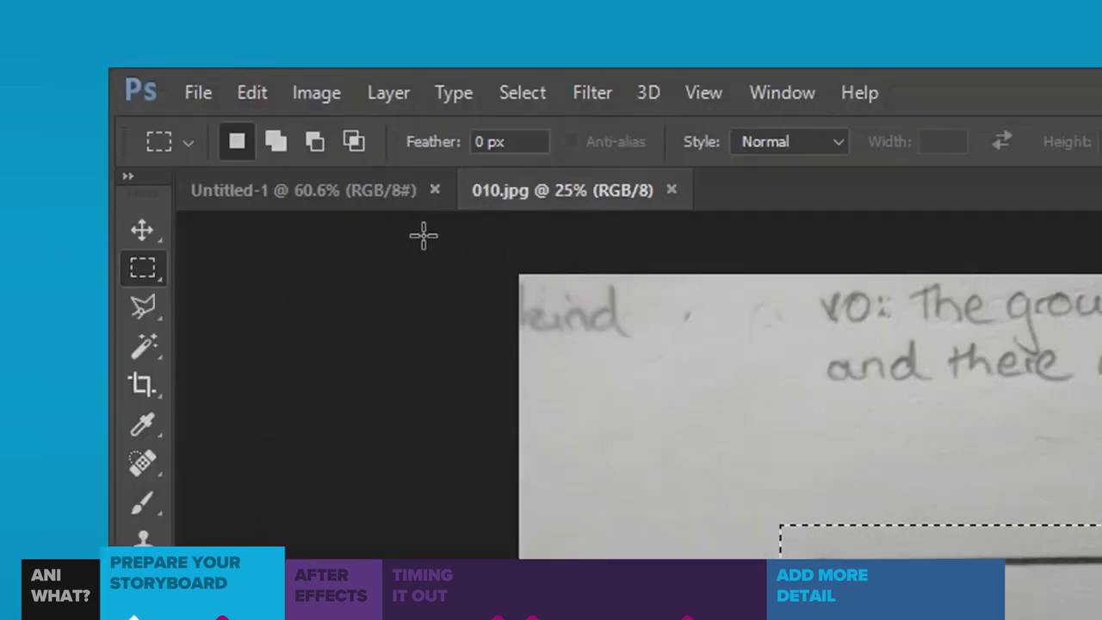
left_click(354, 204)
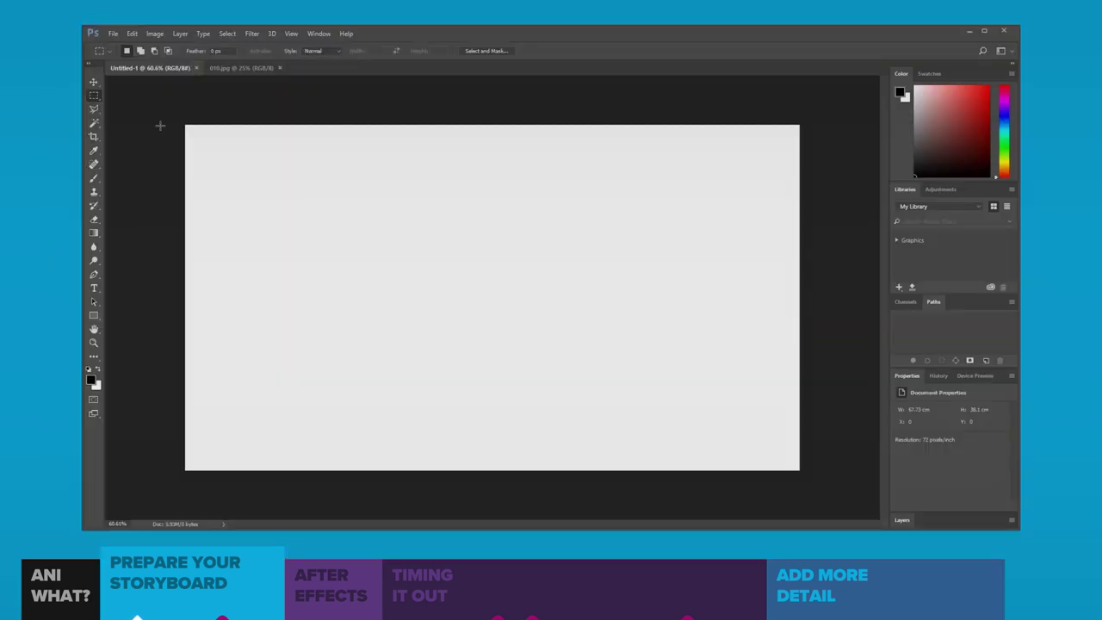
key("super+v")
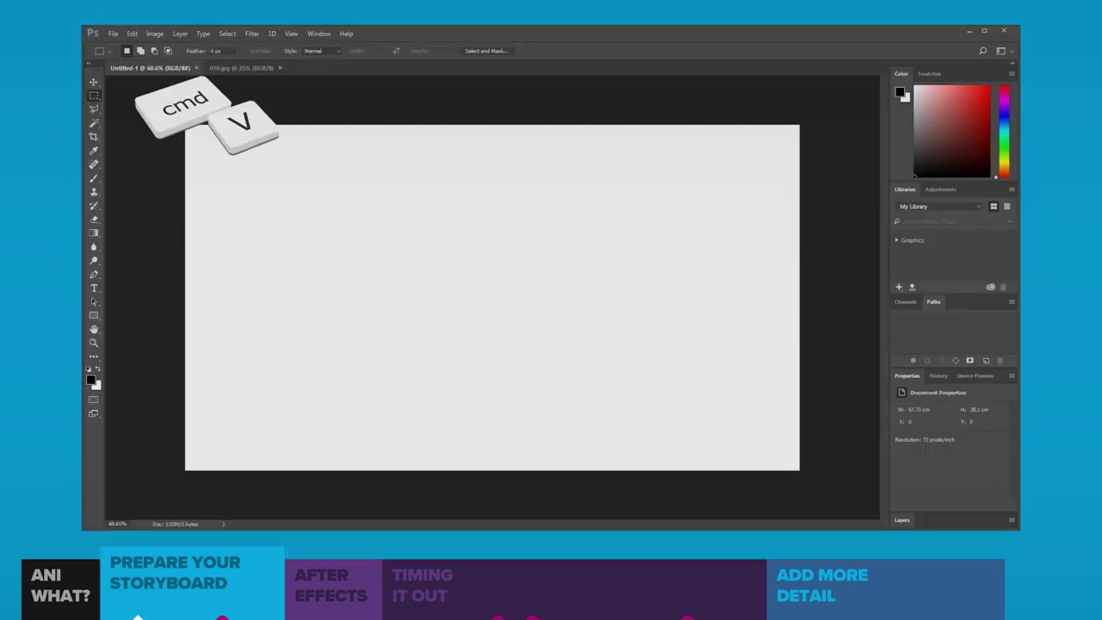
key("super+minus")
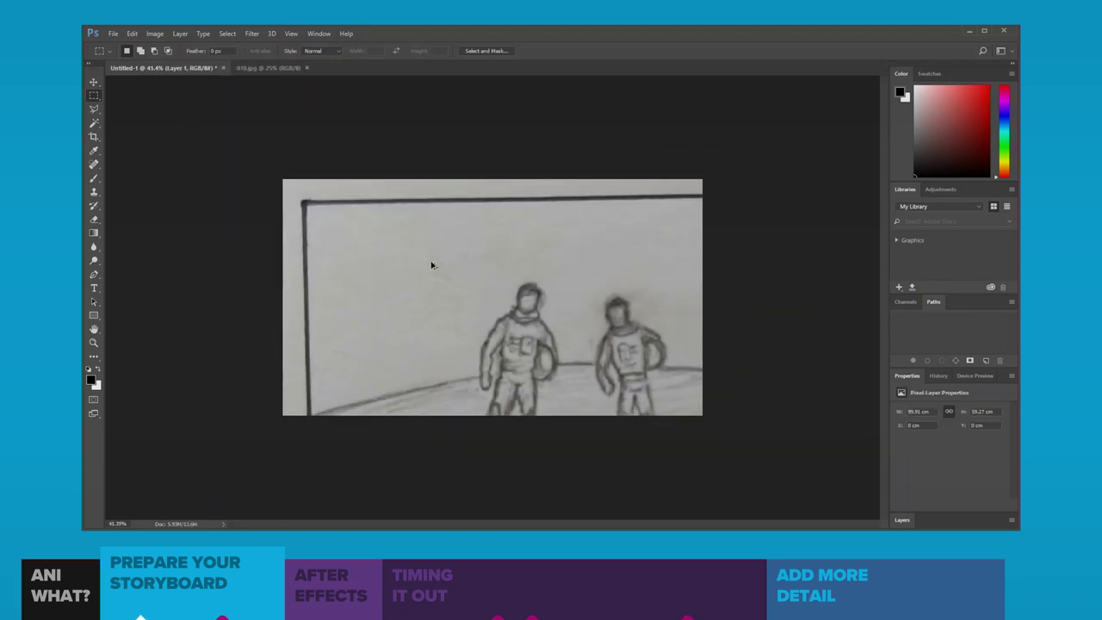
key("super+t")
left_click_drag(848, 518, 562, 319)
key("Return")
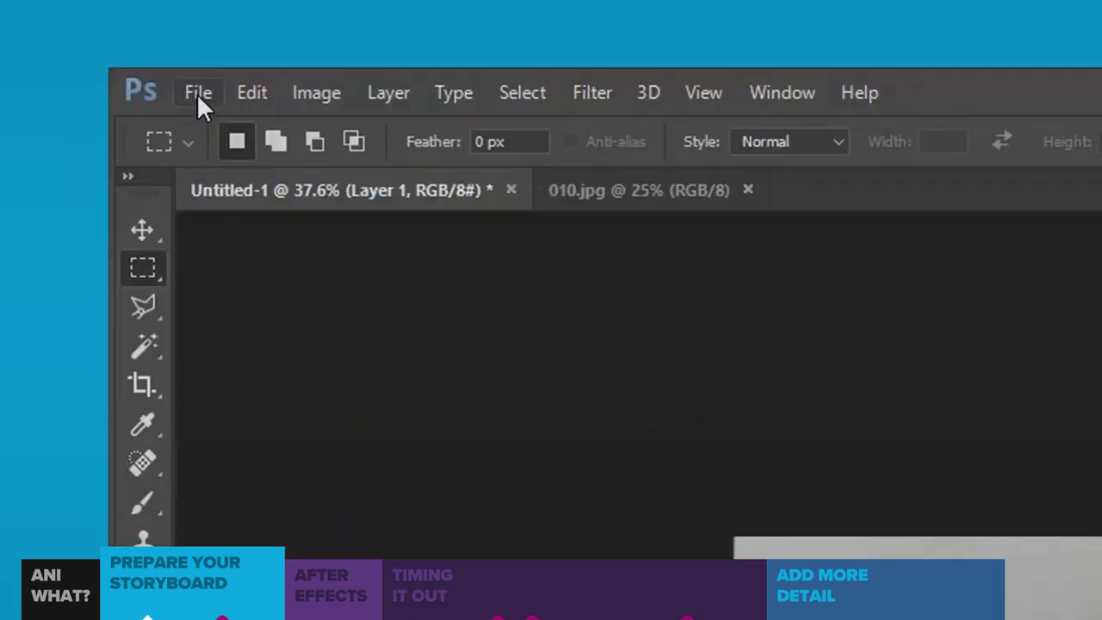
- Save the canvas as 010 in the WIP Assets folder
left_click(196, 93)
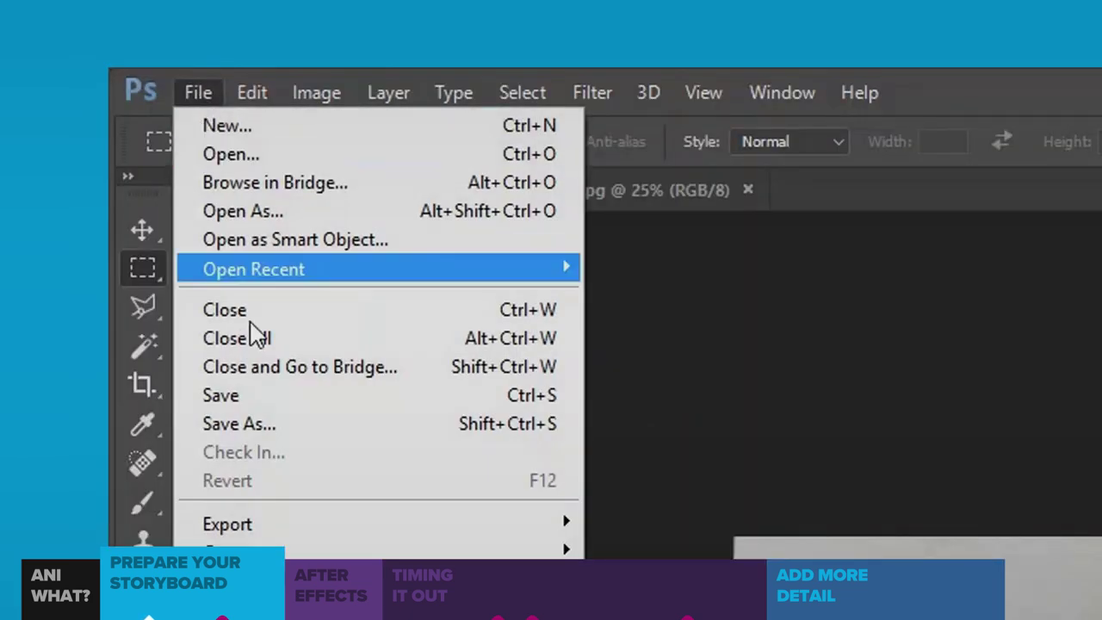
left_click(293, 423)
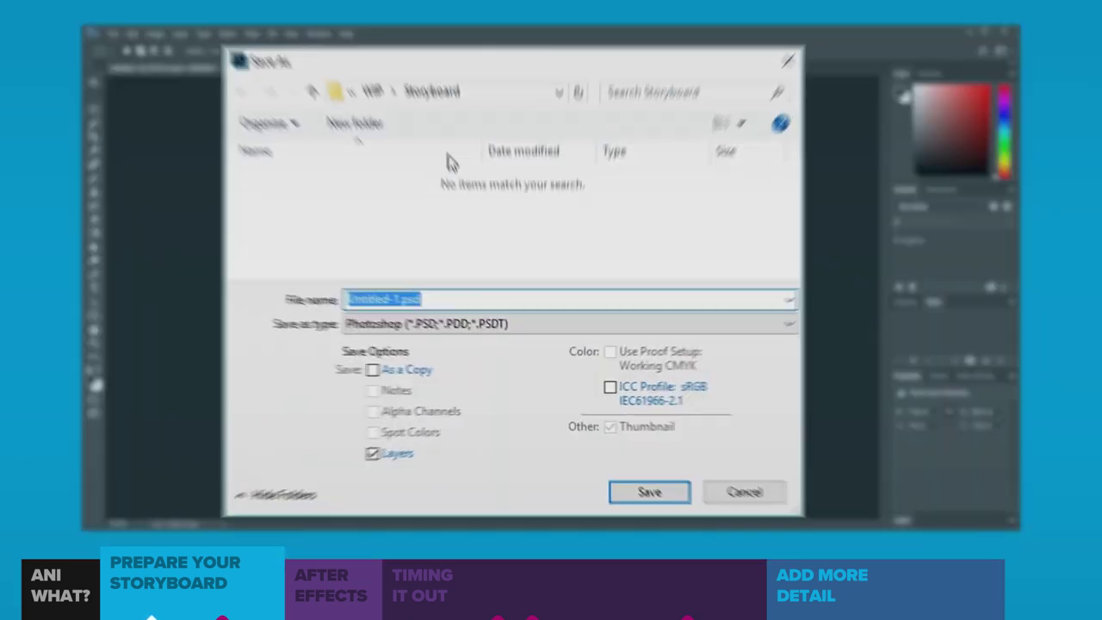
left_click(363, 76)
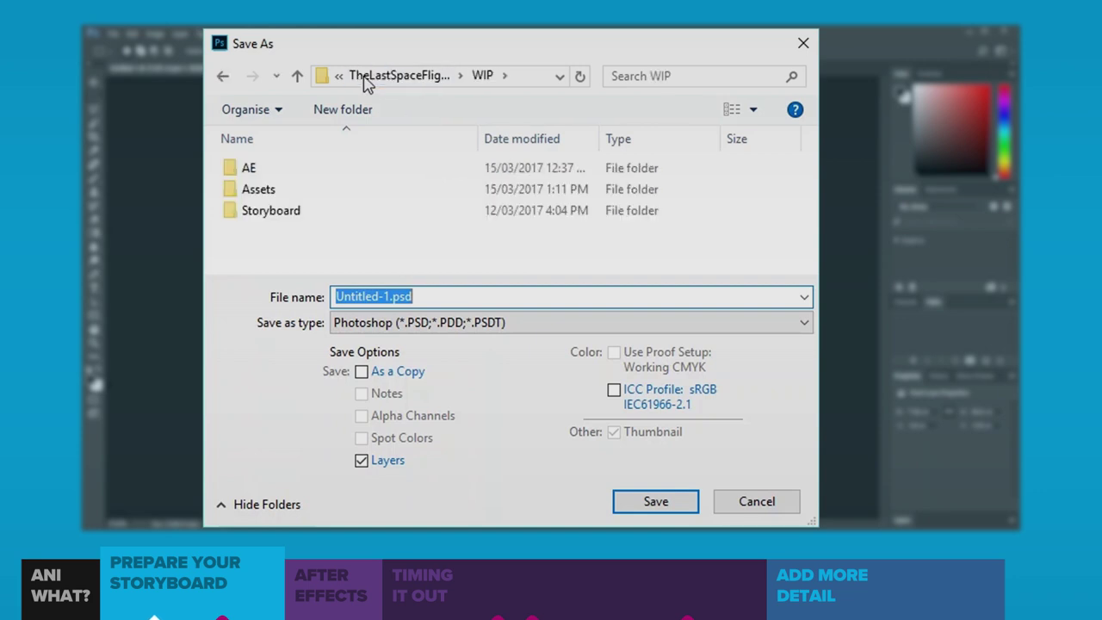
left_click(287, 194)
double_click(287, 194)
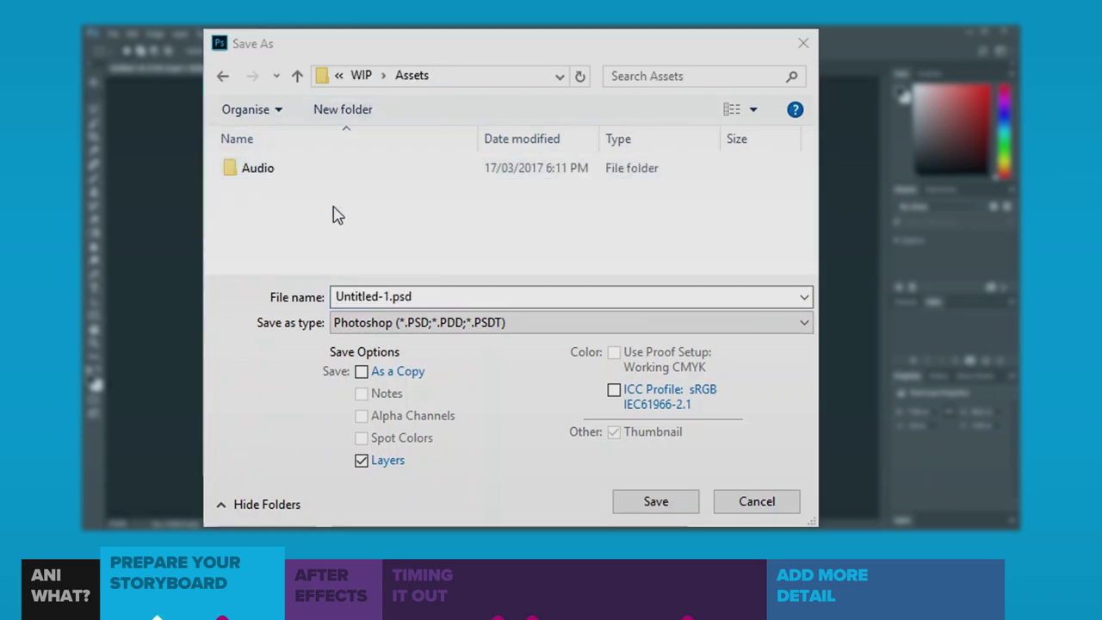
type("010")
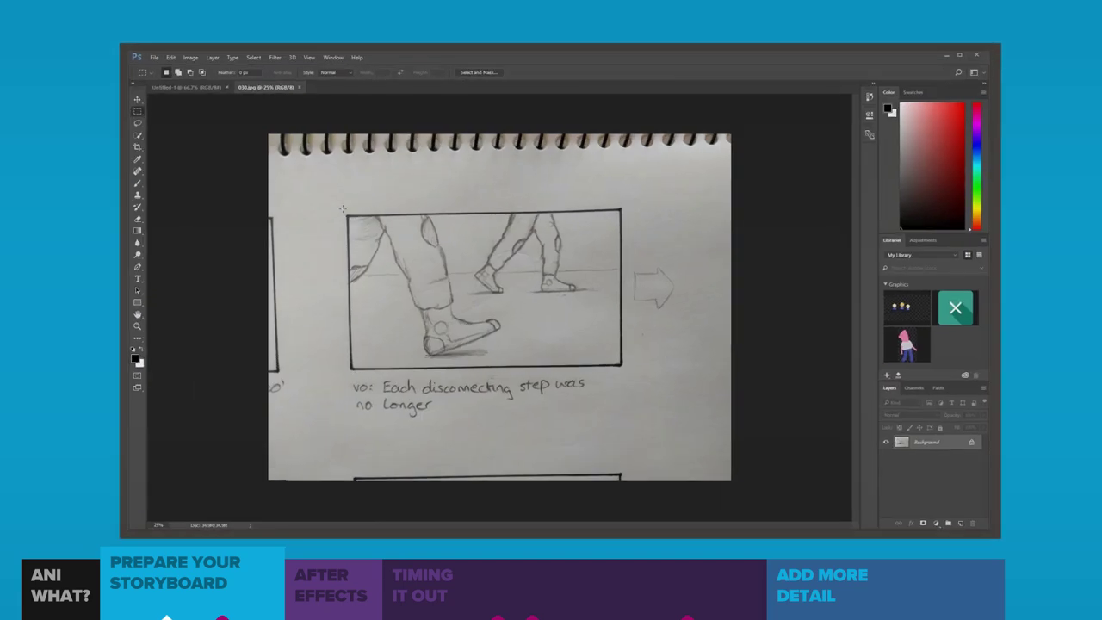
- Copy the walking-feet sketch panel onto the canvas and save it under a new name
left_click_drag(344, 207, 629, 370)
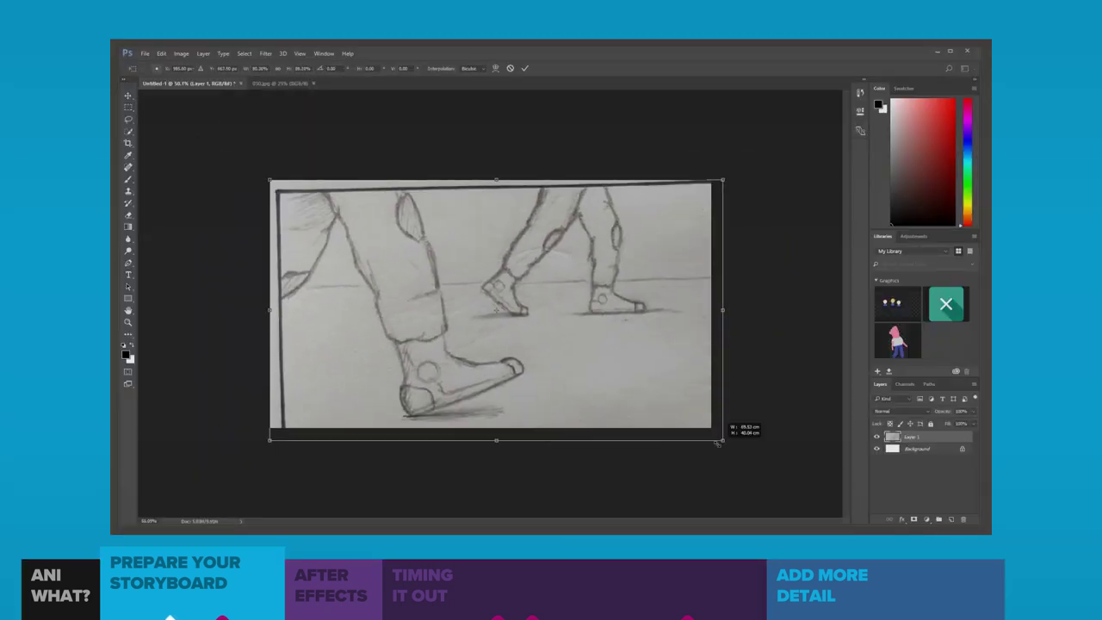
key("Return")
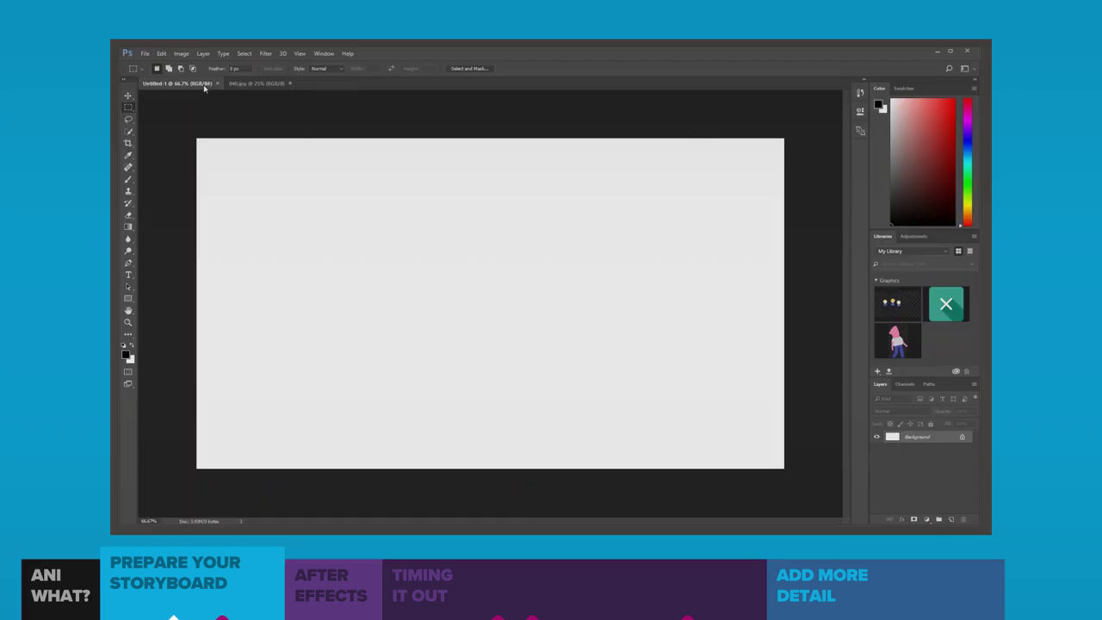
key("ctrl+v")
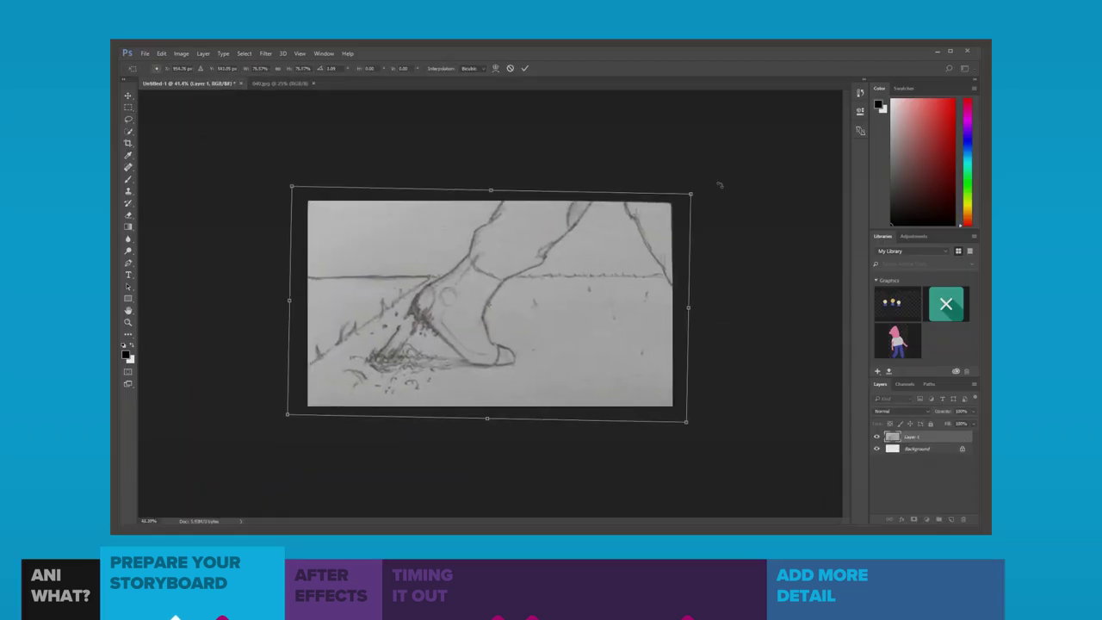
left_click(144, 54)
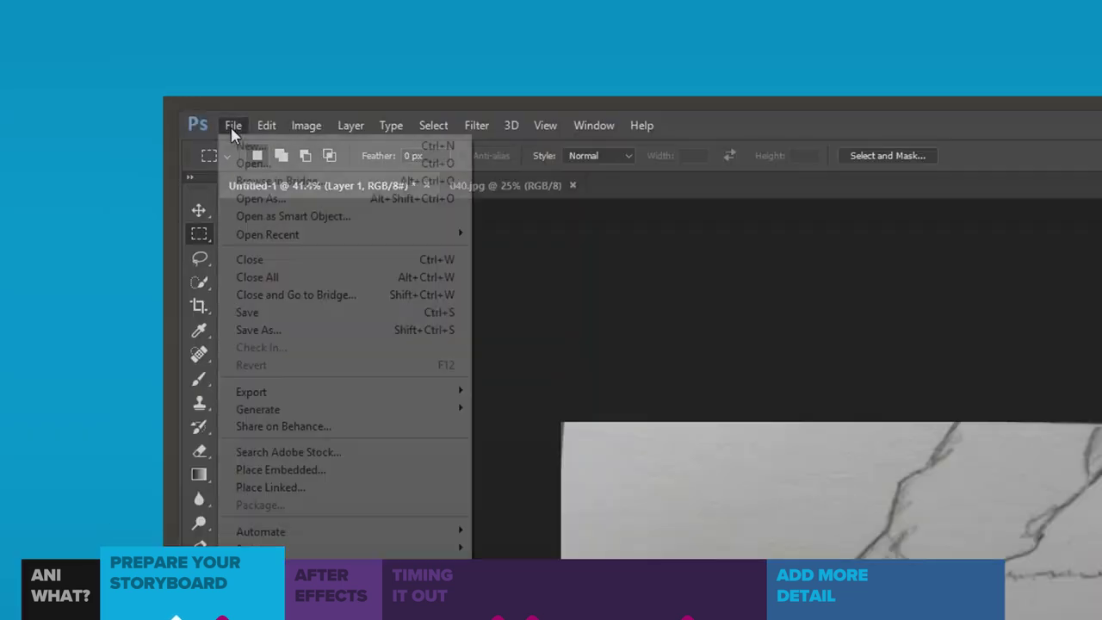
left_click(303, 331)
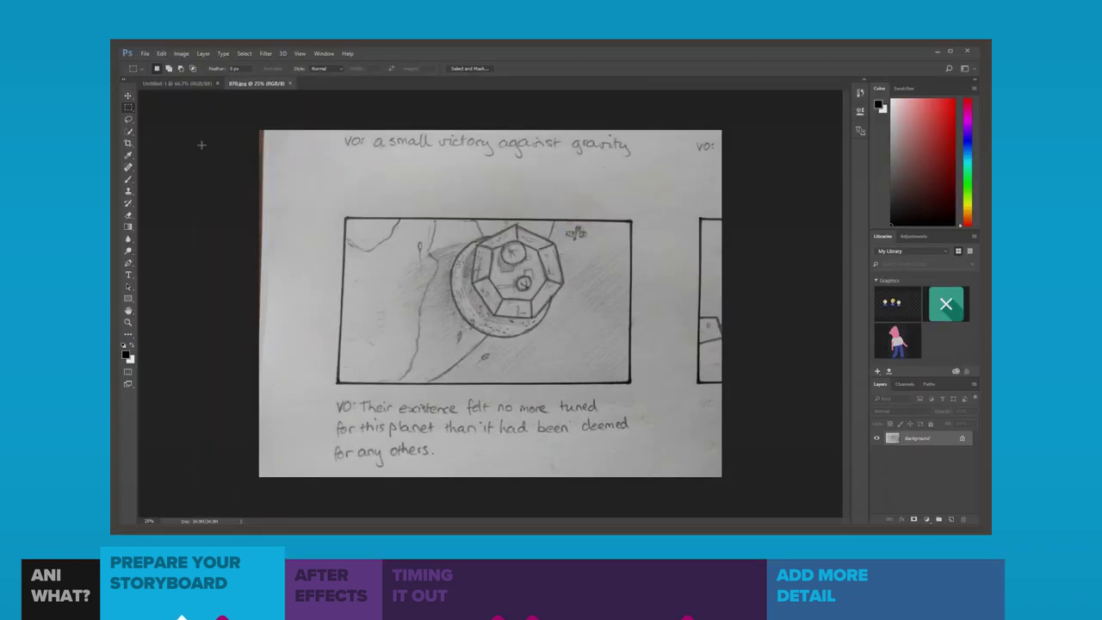
- Paste the sketch panel into Untitled-1 as Layer 1 and move it up and left
left_click_drag(330, 212, 620, 386)
key("ctrl+c")
left_click(176, 83)
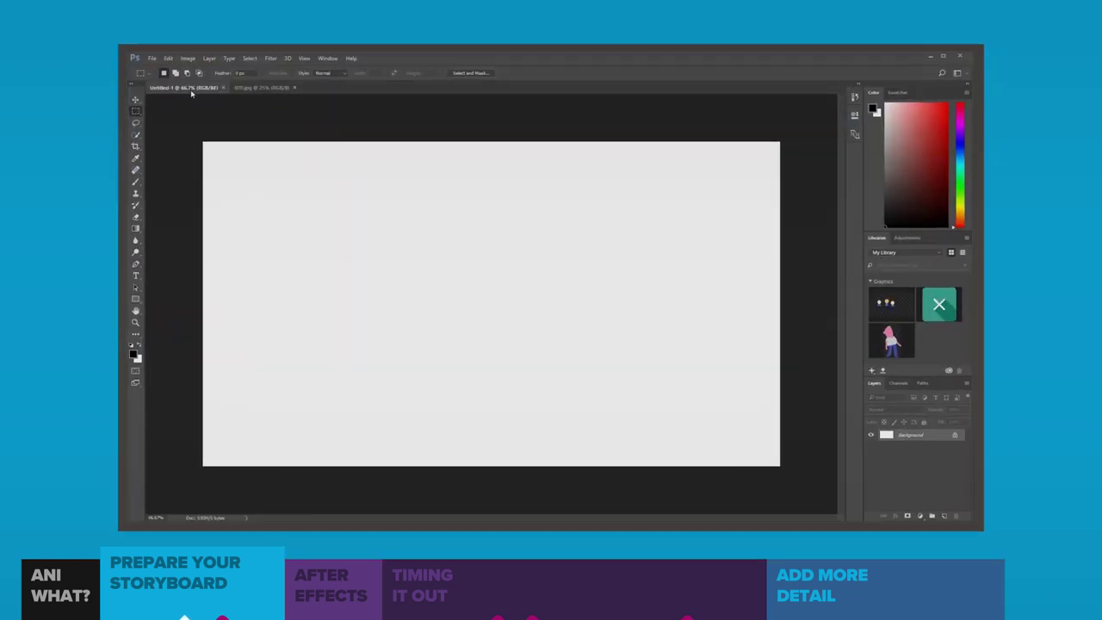
key("ctrl+v")
key("ctrl+t")
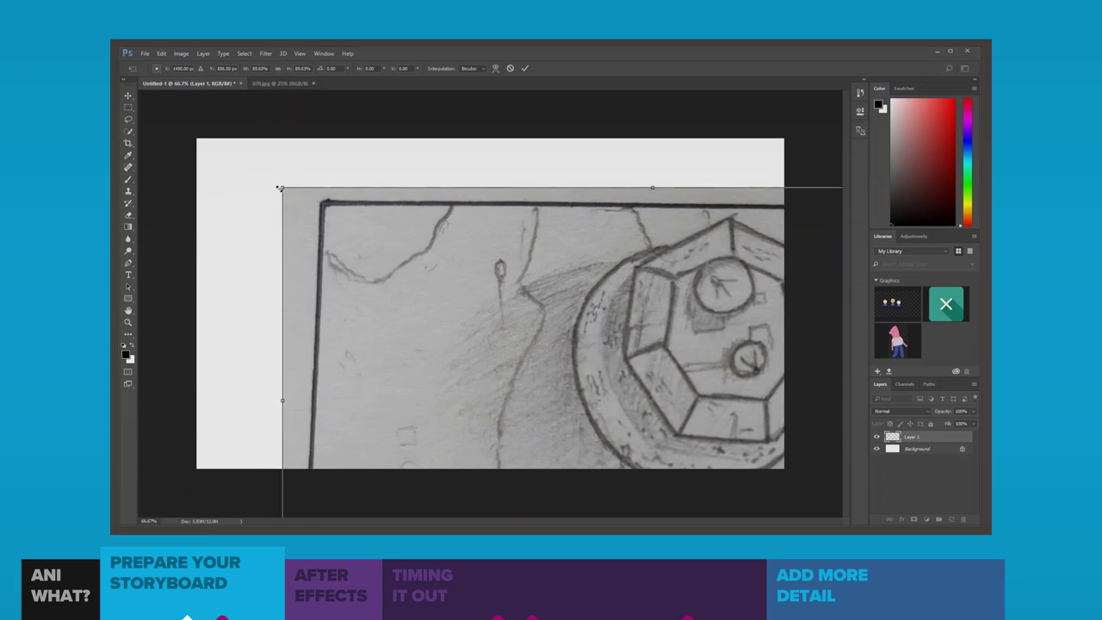
key("ctrl+minus")
left_click_drag(598, 323, 495, 264)
key("Return")
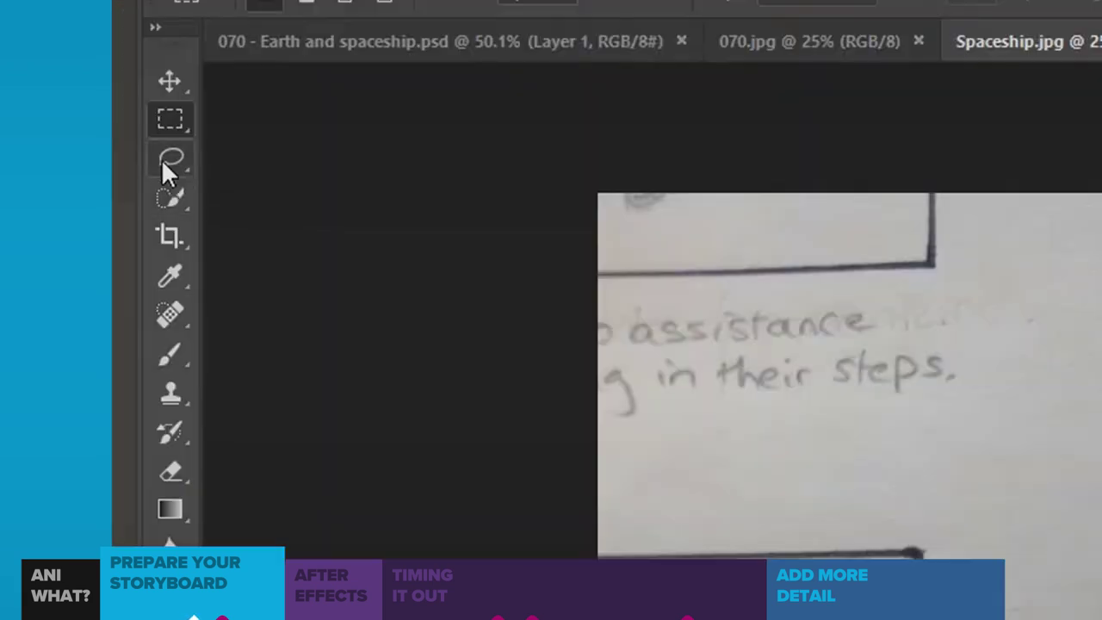
- Cut out the spaceship with the Polygonal Lasso and paste it into 070 - Earth and spaceship
left_click_drag(161, 160, 278, 186)
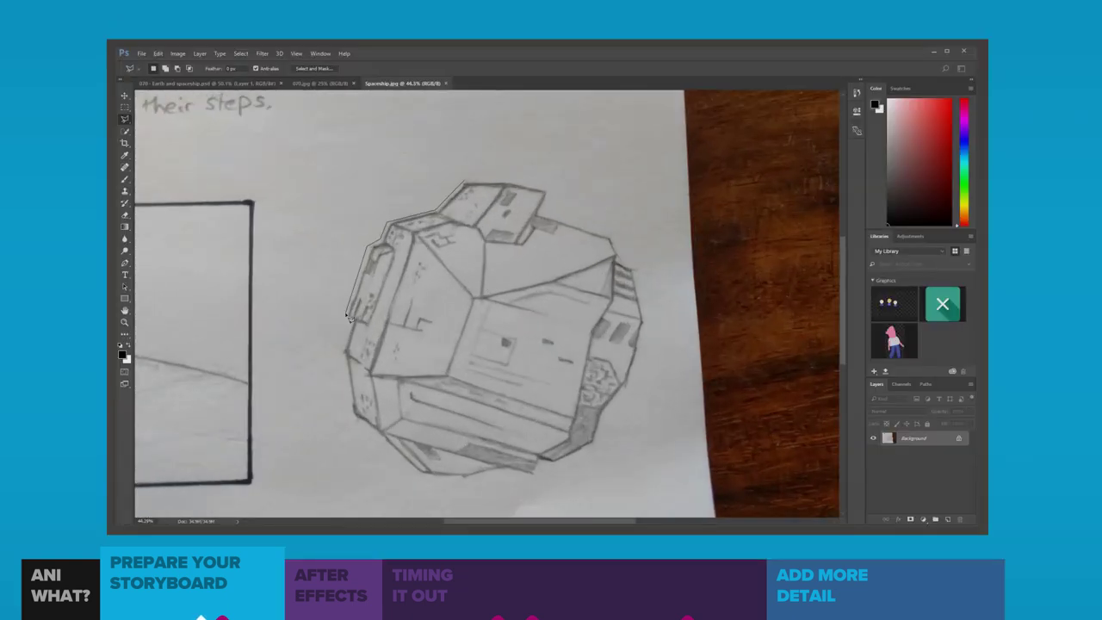
left_click(349, 414)
left_click(418, 474)
left_click(455, 479)
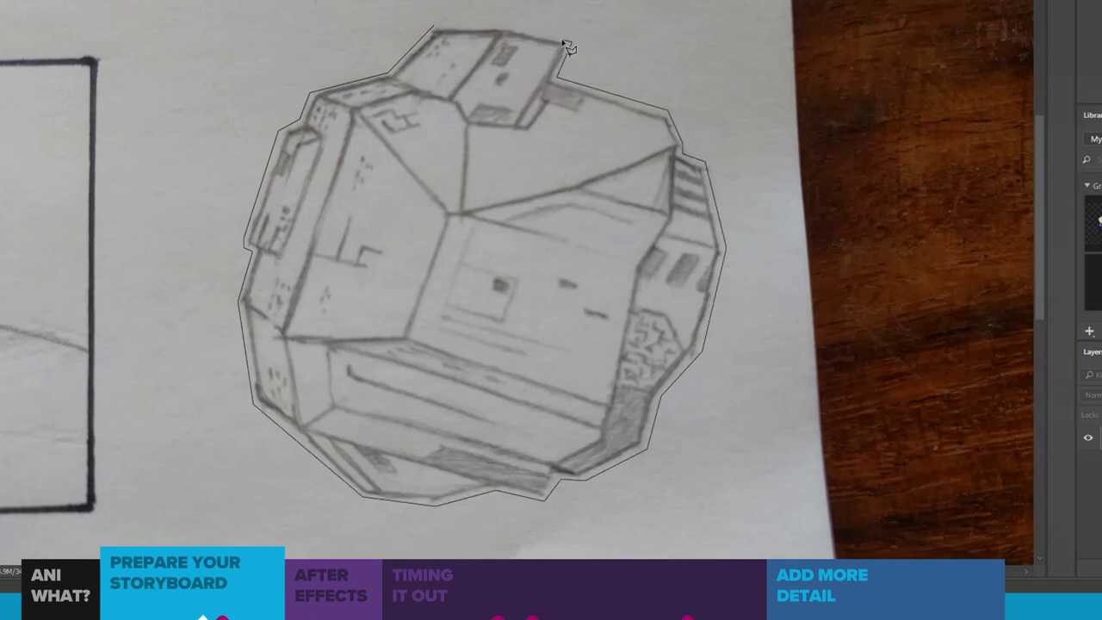
left_click(568, 48)
key("super+c")
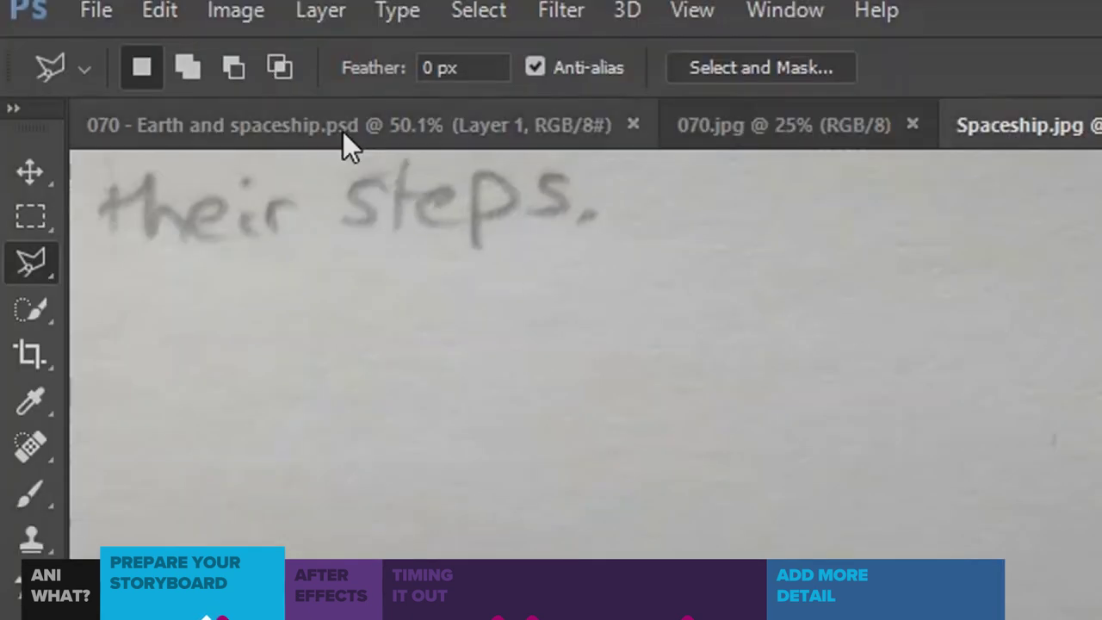
left_click(341, 126)
key("super+v")
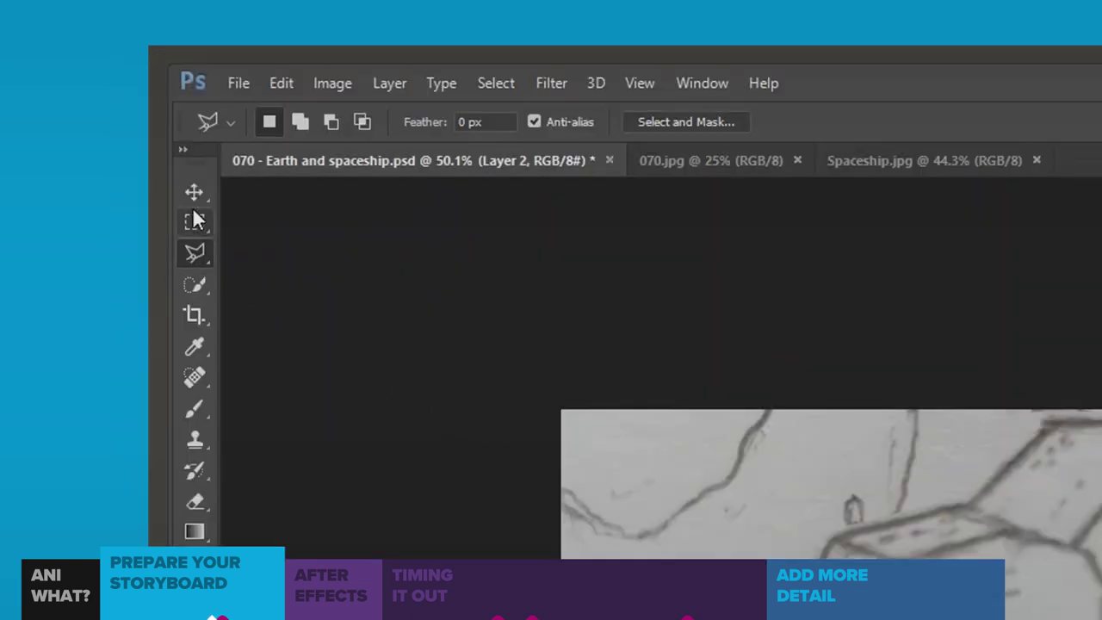
- Shrink the spaceship layer and tilt it about ten degrees
left_click(194, 192)
key("super+t")
left_click_drag(676, 111, 622, 167)
mouse_move(628, 162)
left_mouse_down()
mouse_move(617, 148)
mouse_move(633, 163)
left_mouse_up()
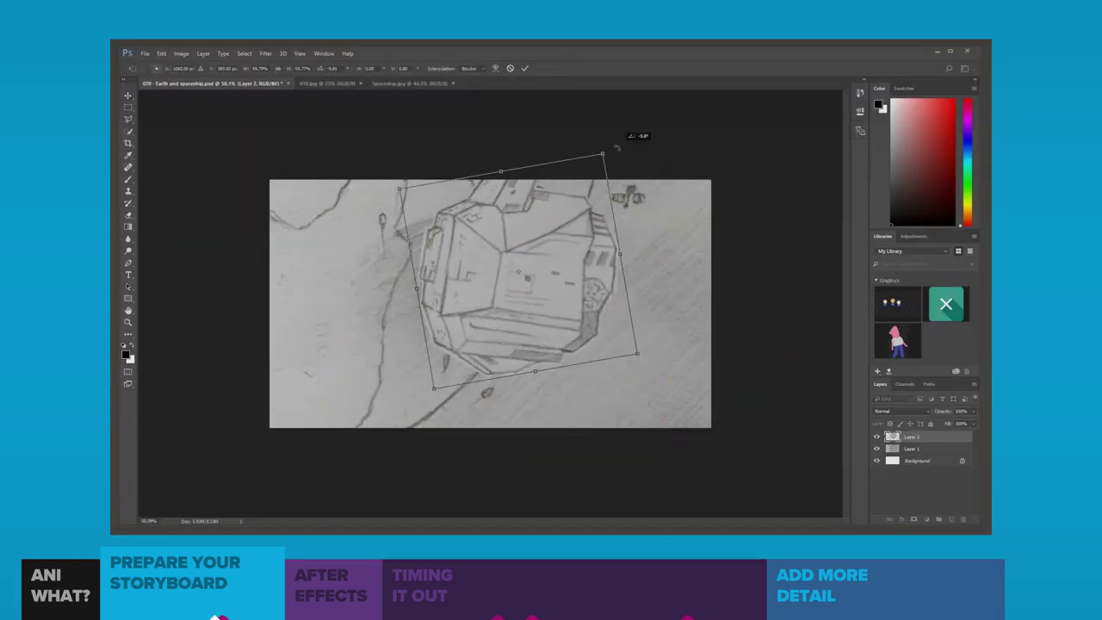
double_click(540, 308)
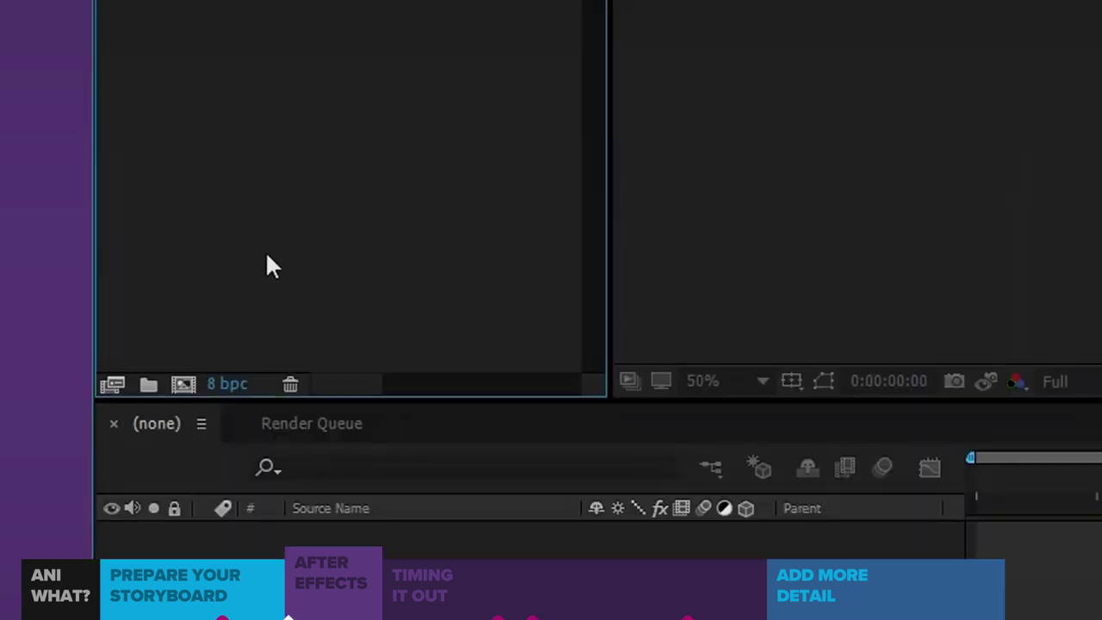
- Create composition 'The Last Space Flight - Animatic' using HDTV 1080 25 with a 0:02:00:00 duration
left_click(183, 384)
type("The Last ")
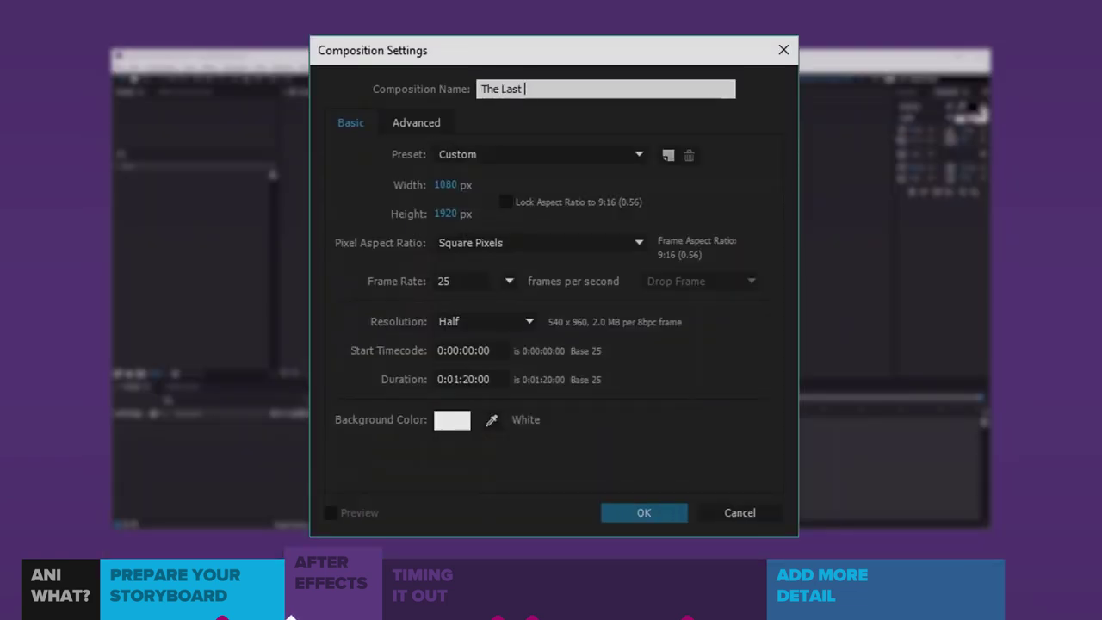
type("Space Flight - Animatic")
left_click(479, 154)
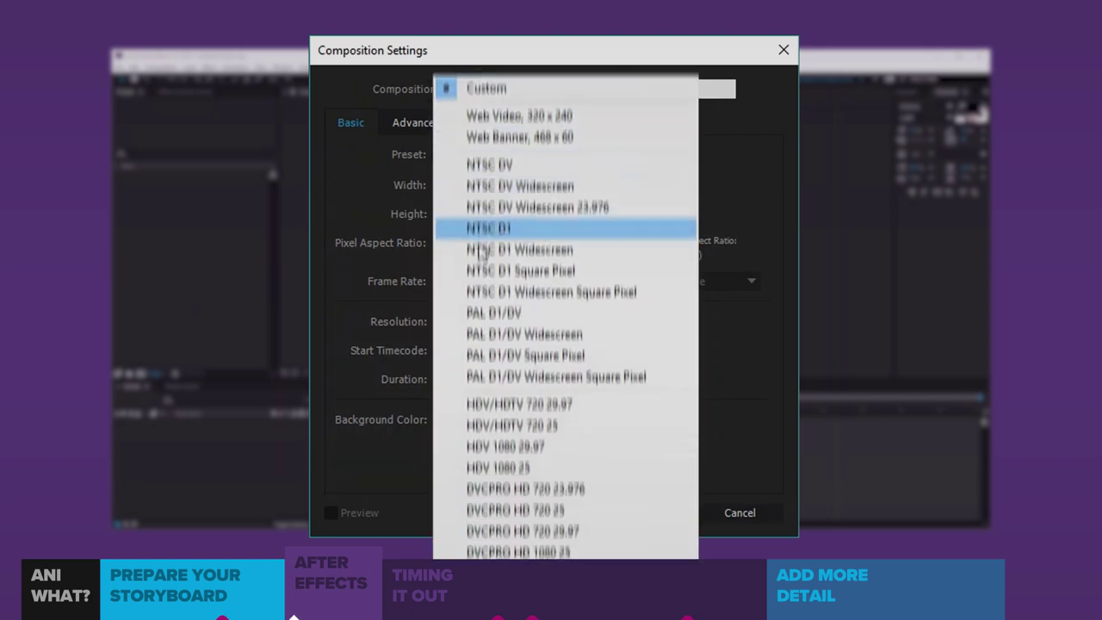
scroll(506, 444, "down", 1)
left_click(506, 441)
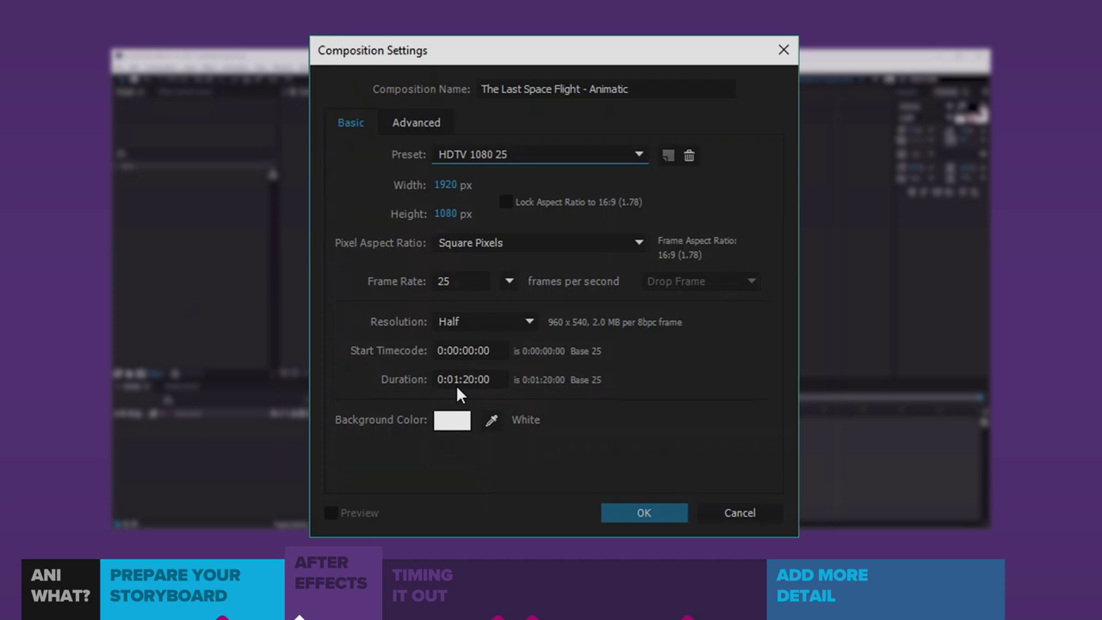
left_click(480, 384)
key("BackSpace")
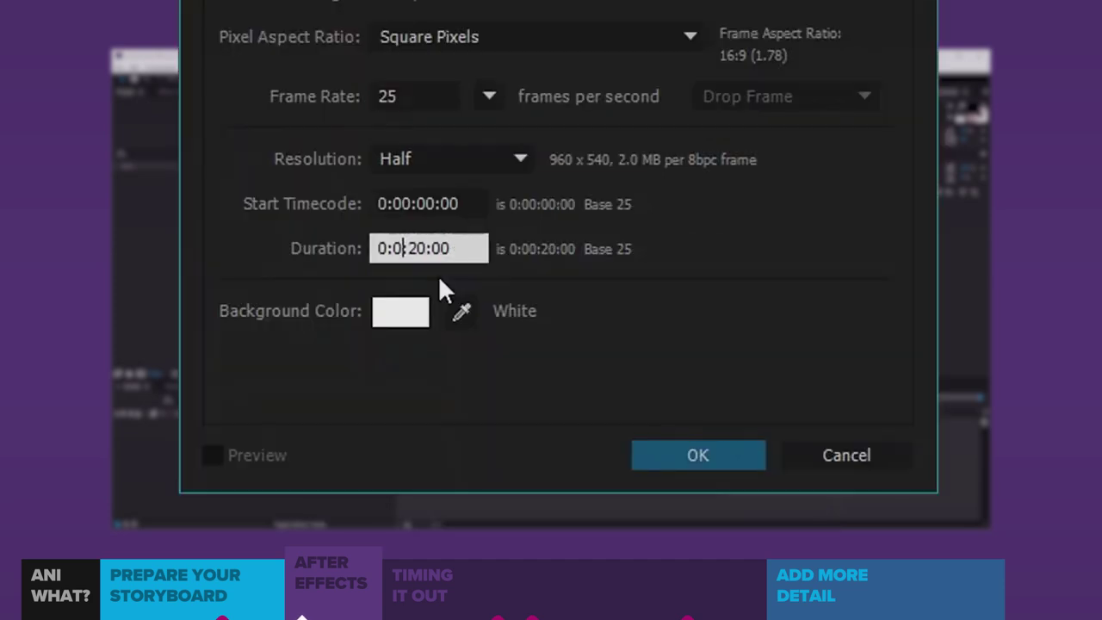
type("2")
key("Delete")
type("0")
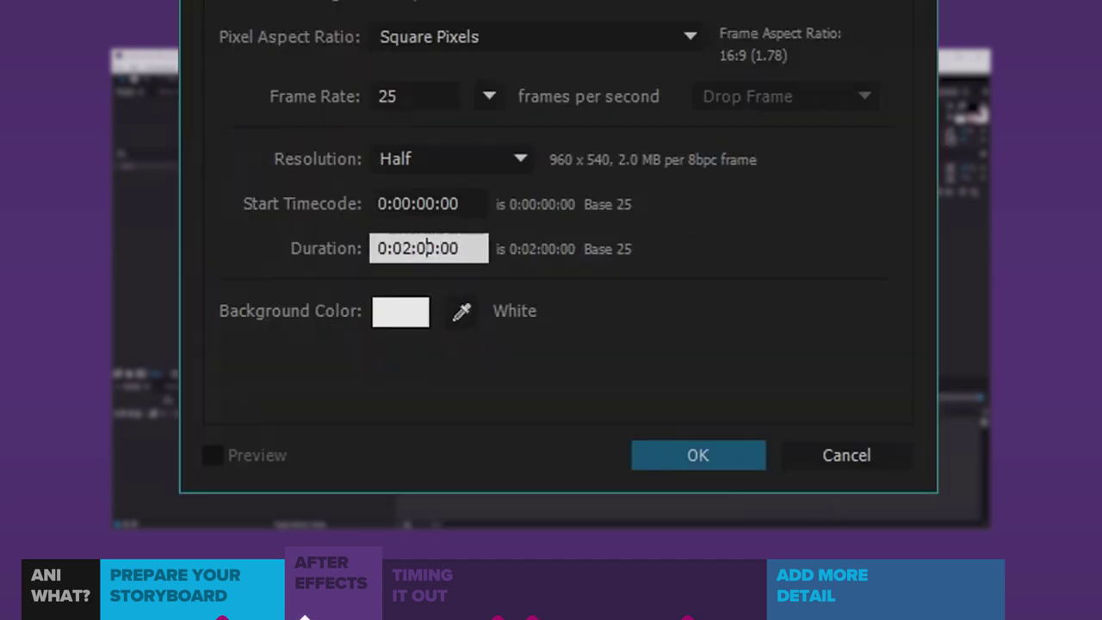
left_click(657, 457)
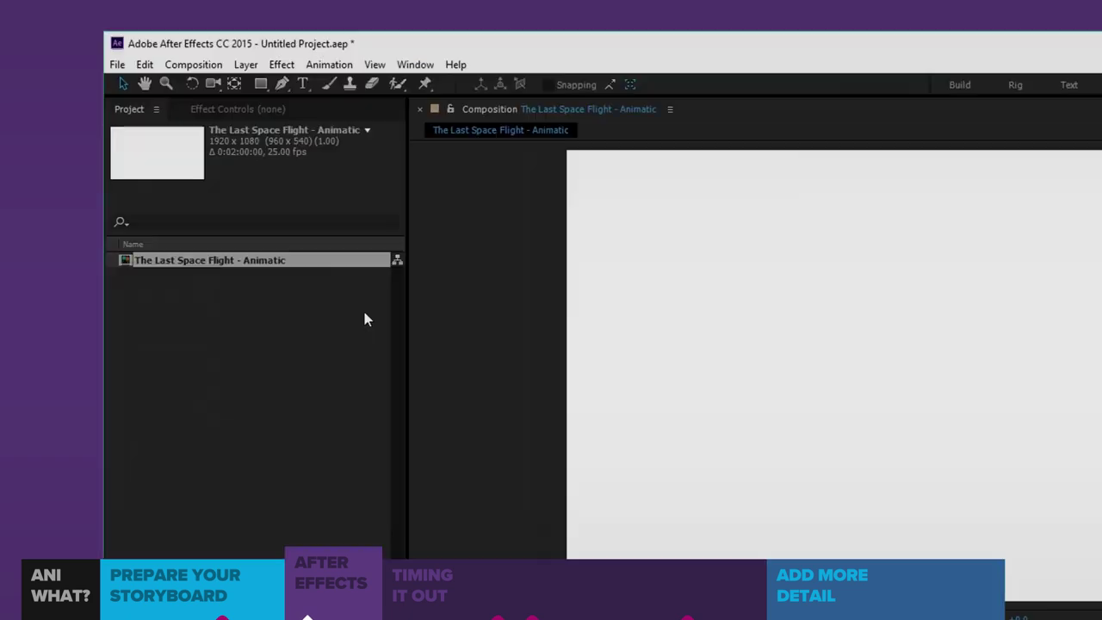
- Import VO.wav from the Assets > Audio folder into the project
left_click(117, 65)
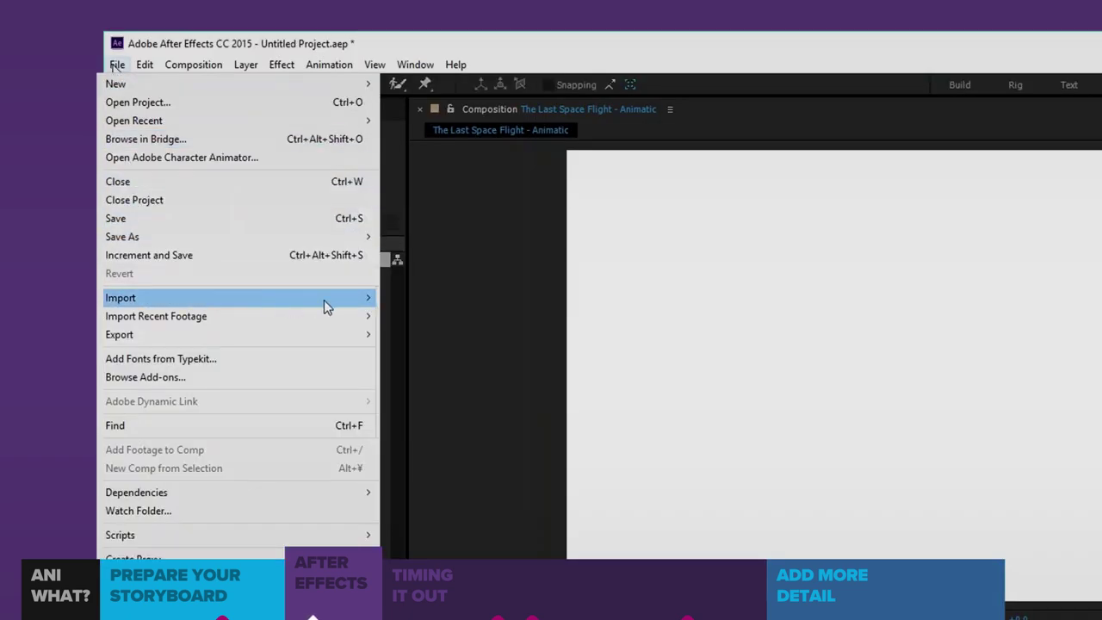
mouse_move(324, 299)
left_click(451, 305)
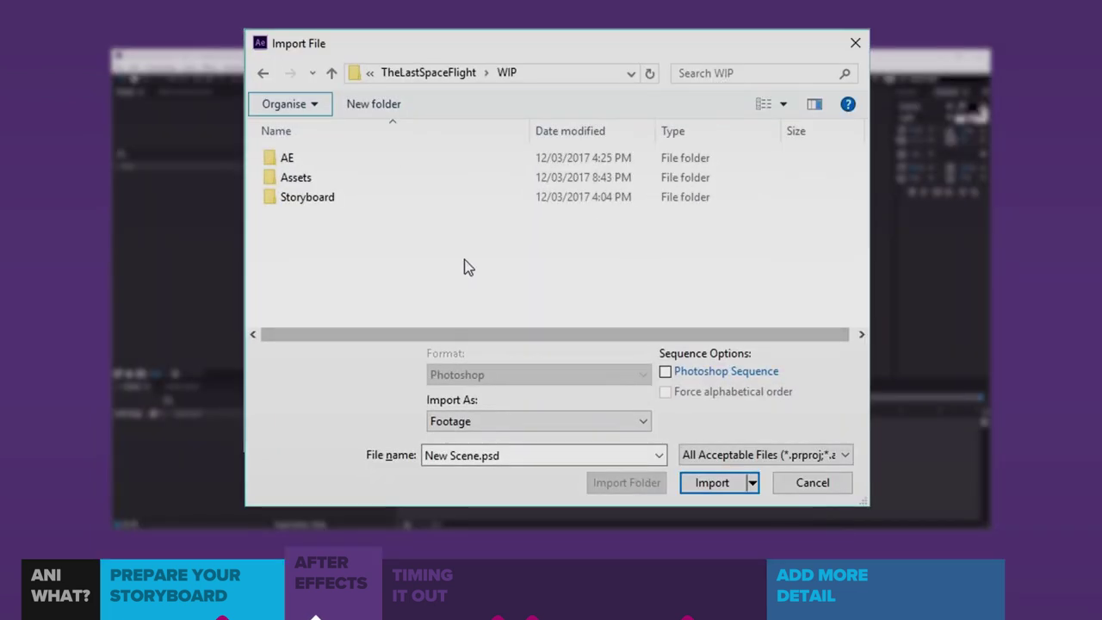
double_click(319, 182)
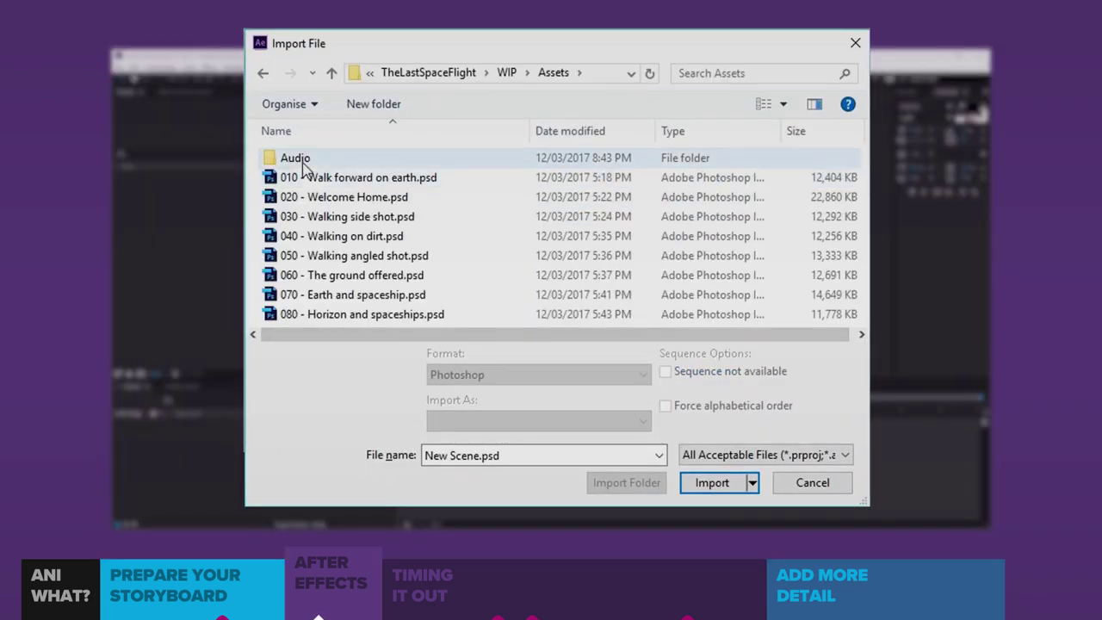
double_click(303, 166)
left_click(302, 162)
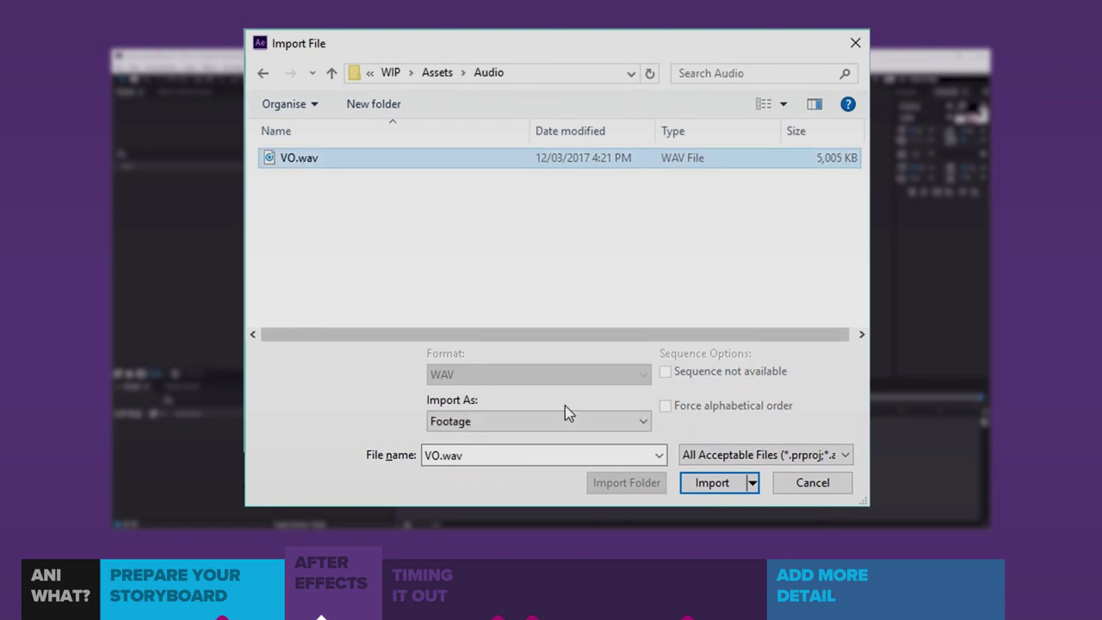
left_click(711, 483)
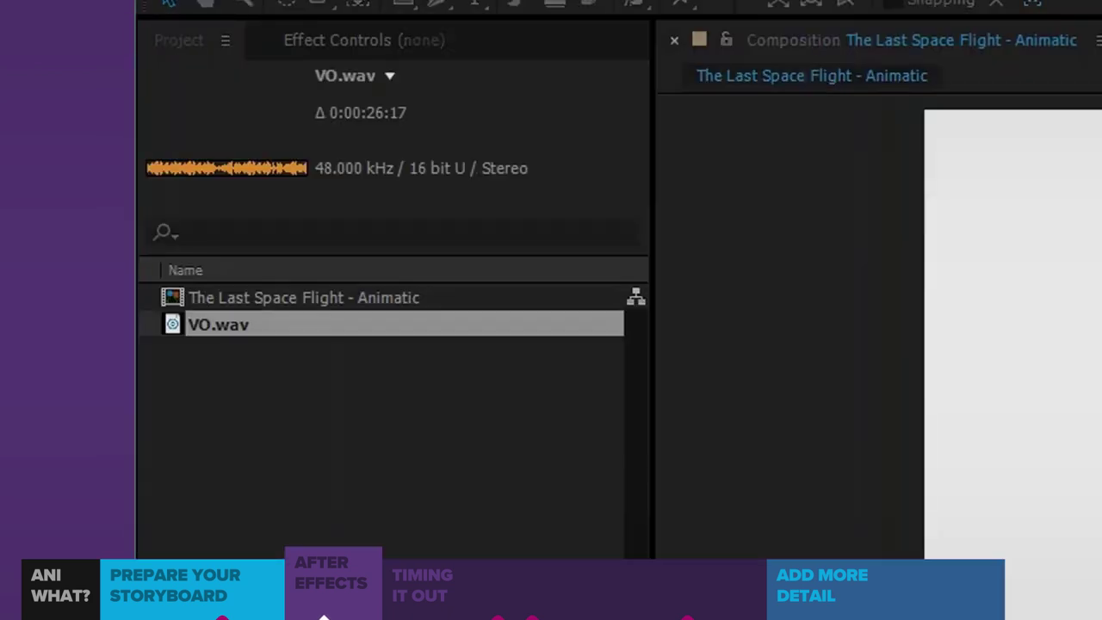
- Add VO.wav to the composition and trim the comp to a work area of about 30 seconds
left_click_drag(404, 328, 395, 396)
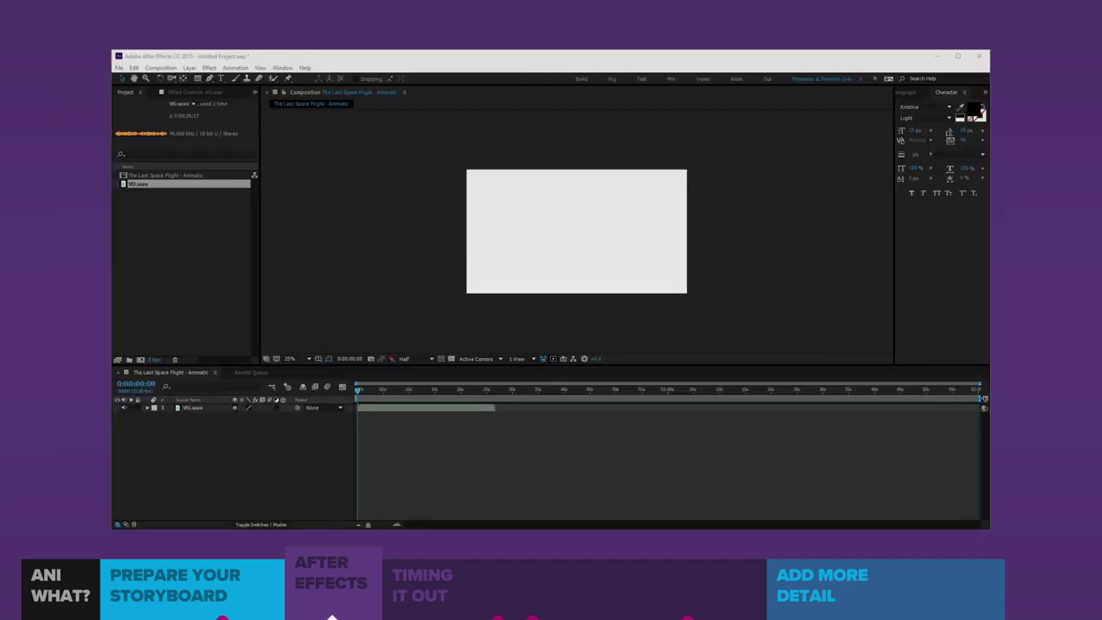
left_click_drag(981, 399, 529, 421)
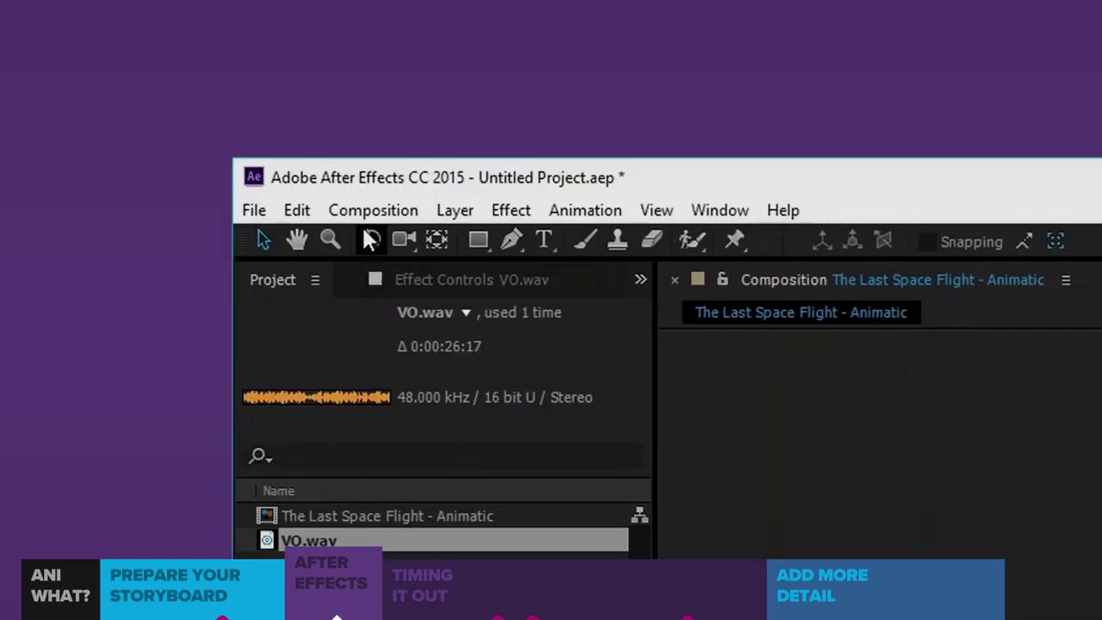
left_click(158, 69)
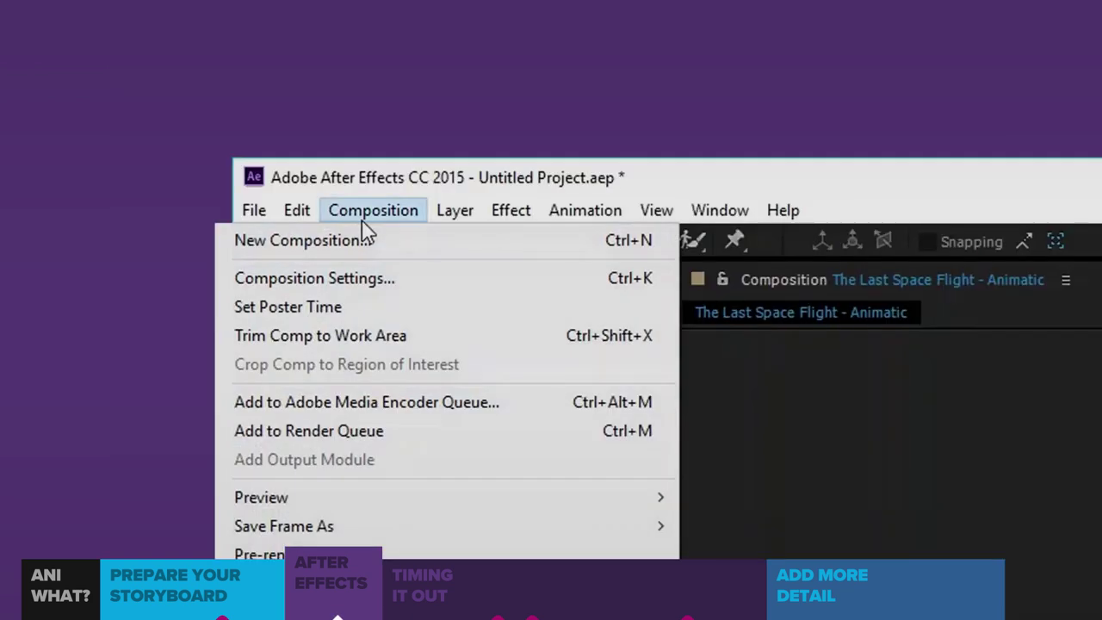
left_click(365, 341)
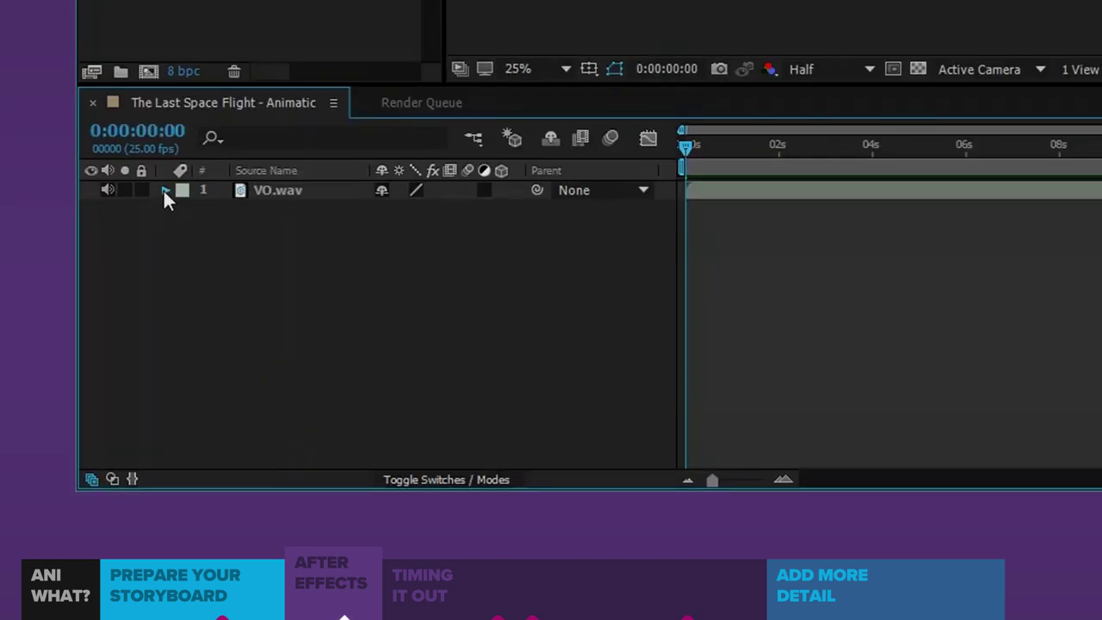
- Show only the Waveform property on the VO.wav layer
left_click(164, 190)
left_click(183, 209)
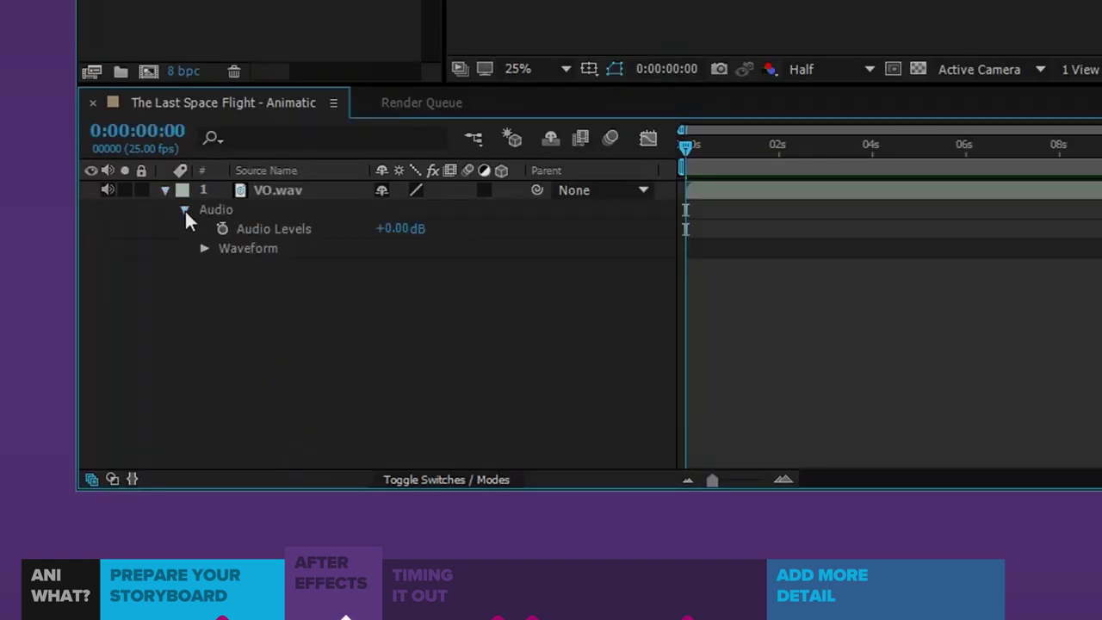
left_click(205, 249)
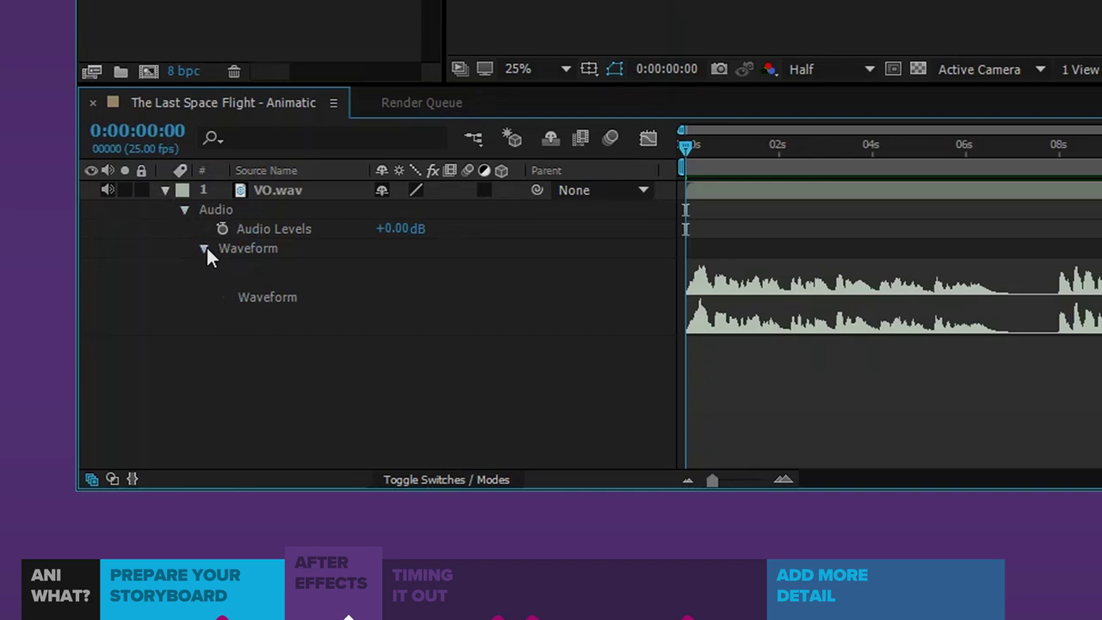
left_click(853, 188)
key("l")
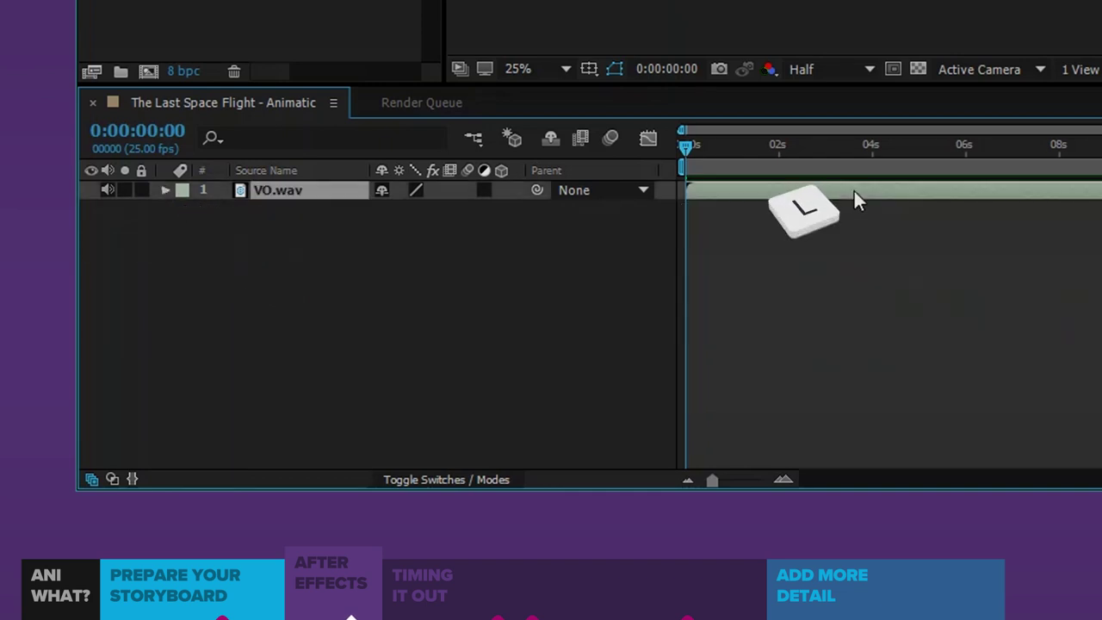
key("l")
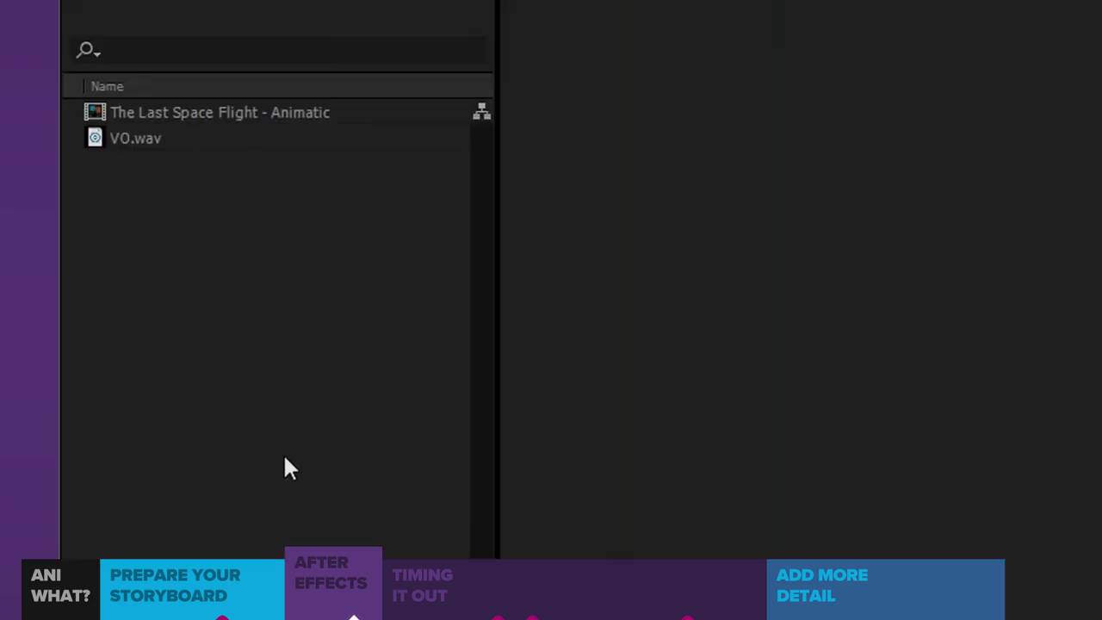
- Import the eight storyboard PSDs 010 to 080 from the Assets folder
double_click(281, 415)
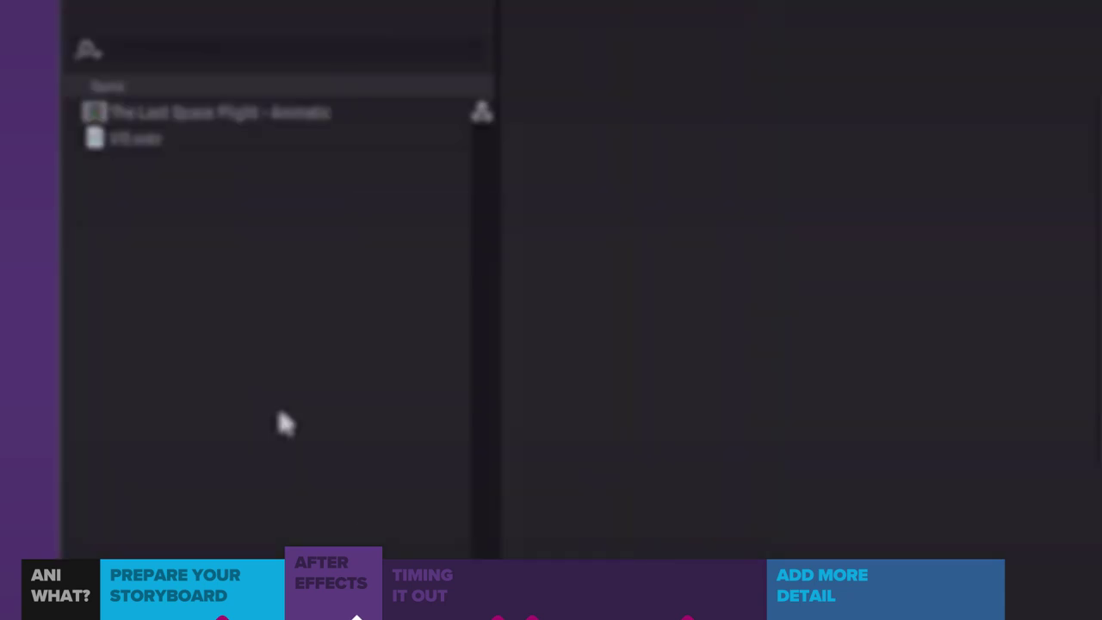
left_click(437, 68)
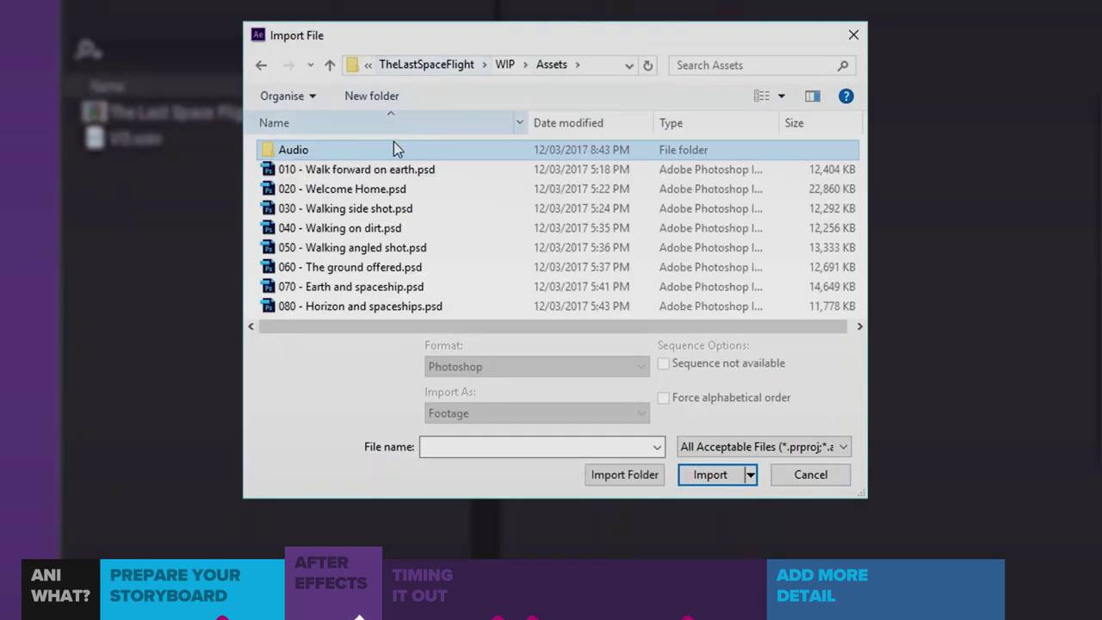
left_click(379, 171)
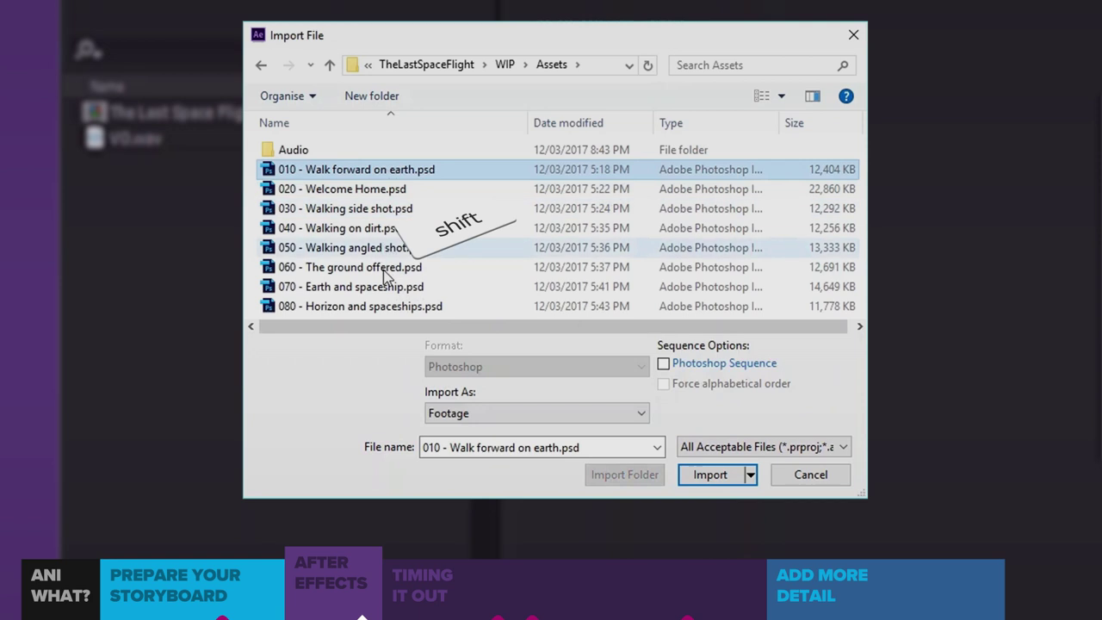
left_click(383, 307, "shift")
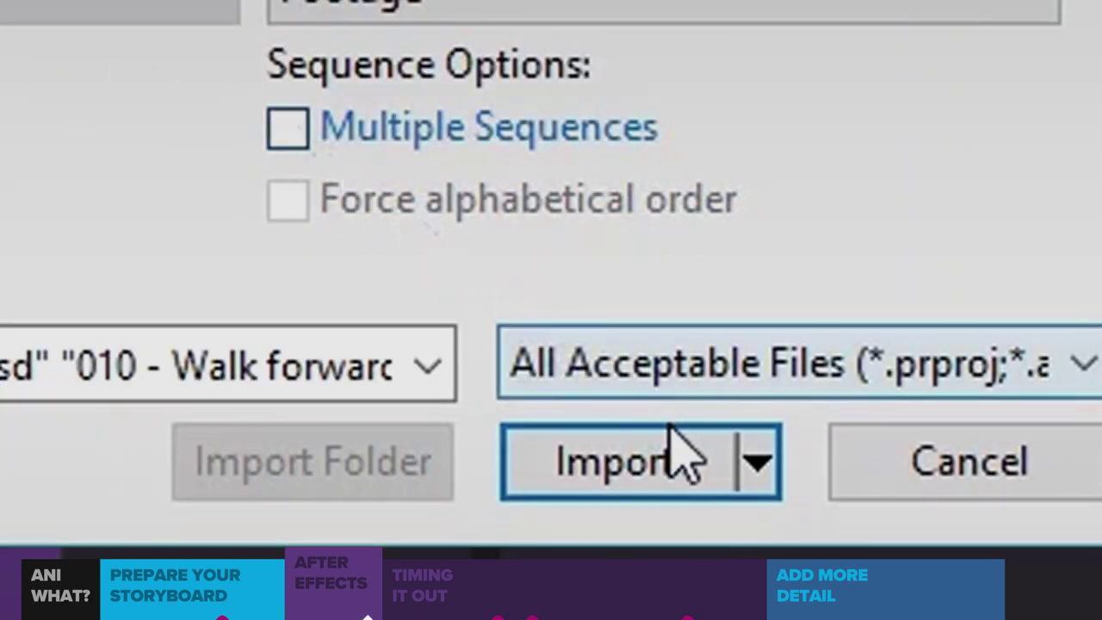
left_click(699, 490)
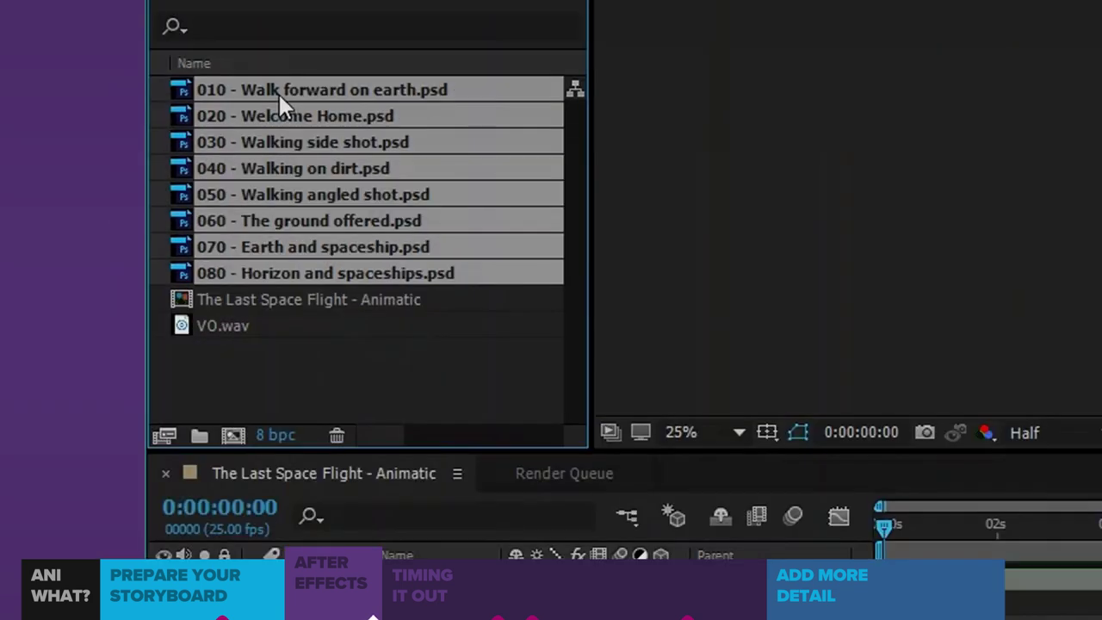
- File the PSDs into a new Scenes folder and VO.wav into a new Audio folder
left_click_drag(279, 120, 191, 547)
left_click_drag(206, 439, 207, 439)
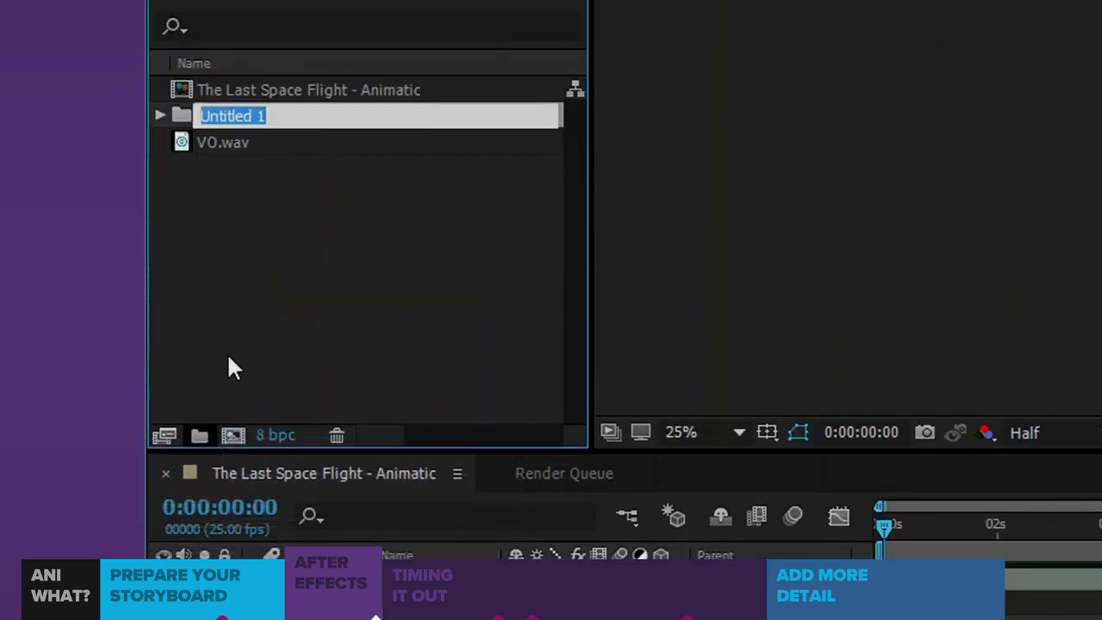
type("Scenes")
key("Return")
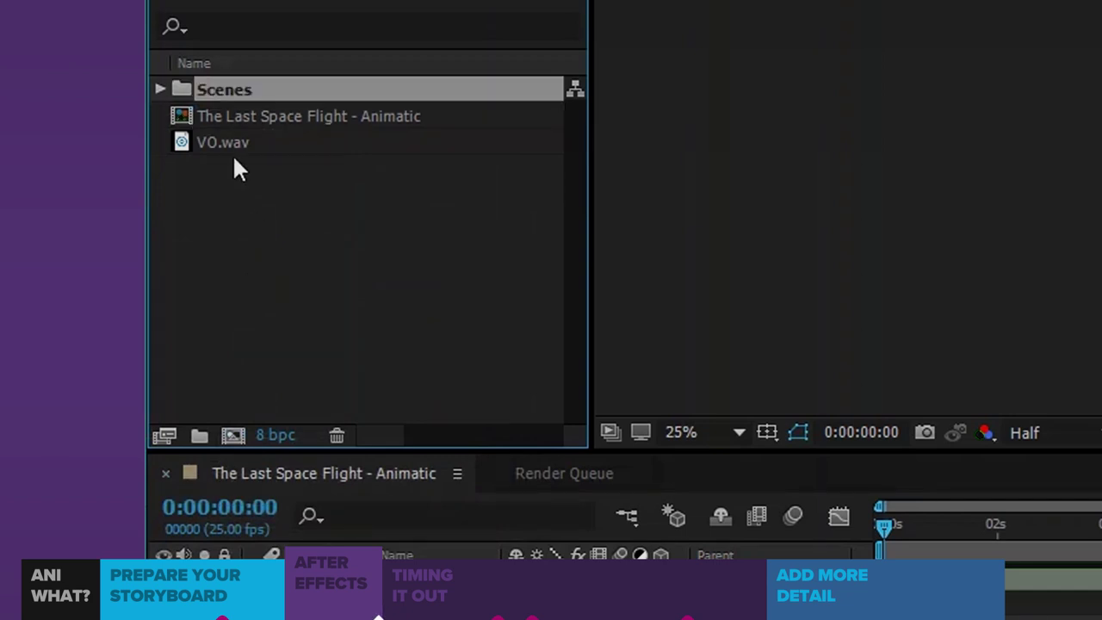
left_click_drag(232, 148, 207, 442)
type("Audio")
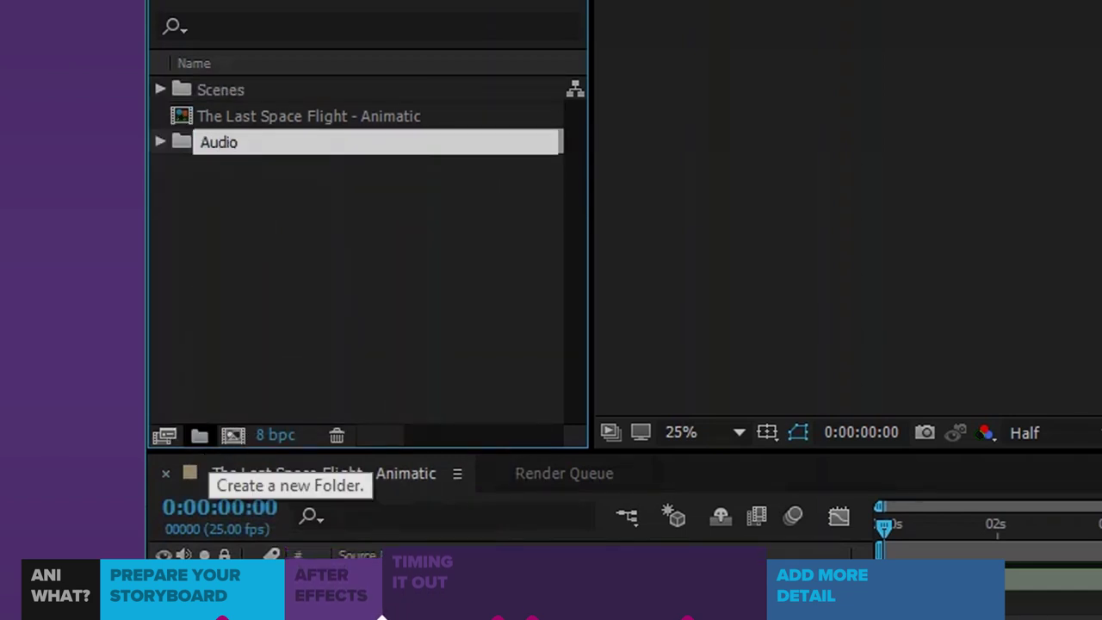
key("Return")
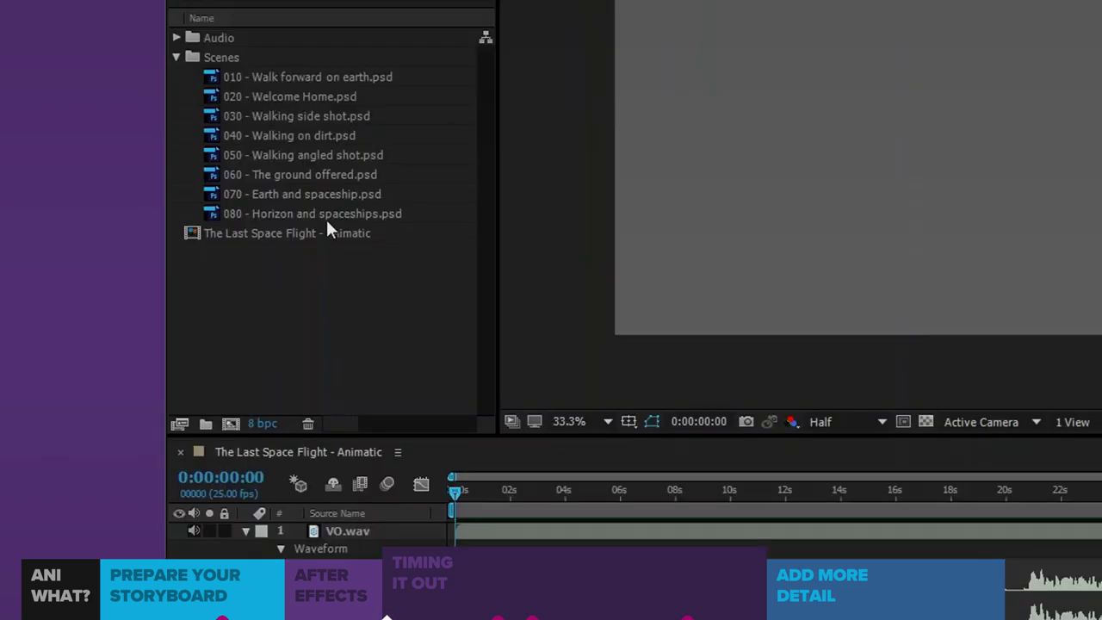
- Drag the eight PSD panels into the timeline above VO.wav and shift them to start near 27s
left_click(326, 215)
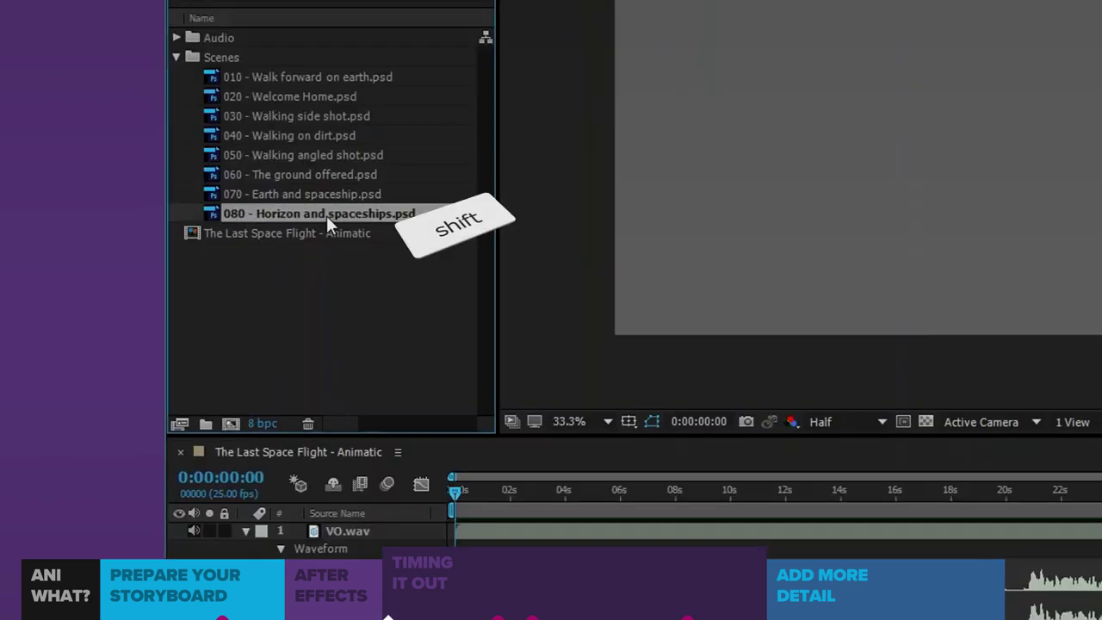
left_click(305, 83, "shift")
left_click_drag(305, 83, 348, 533)
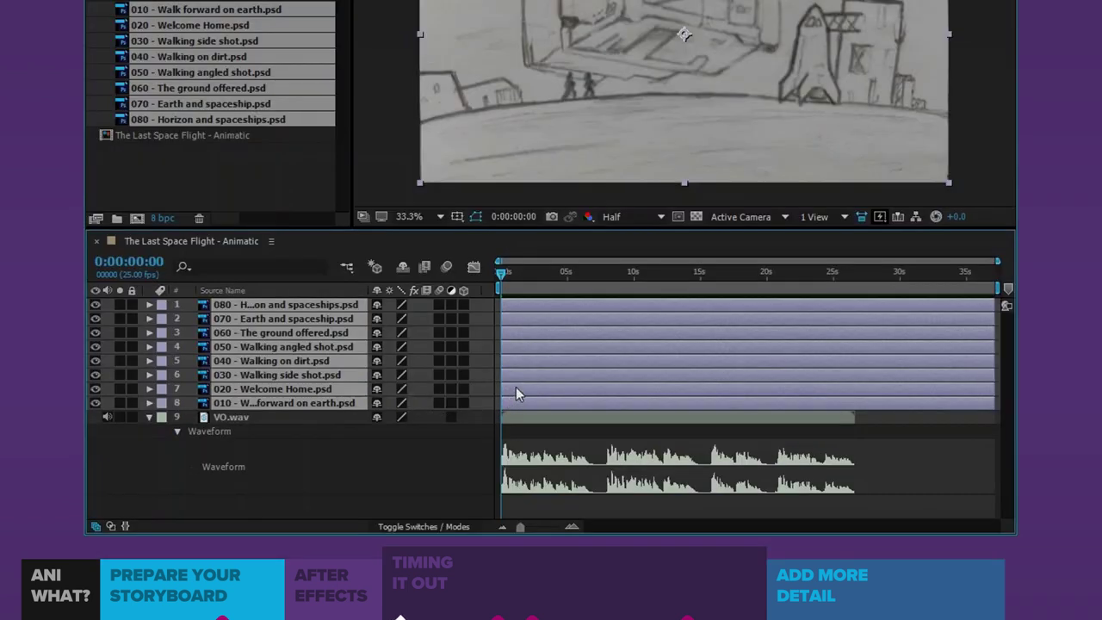
left_click_drag(515, 386, 872, 379)
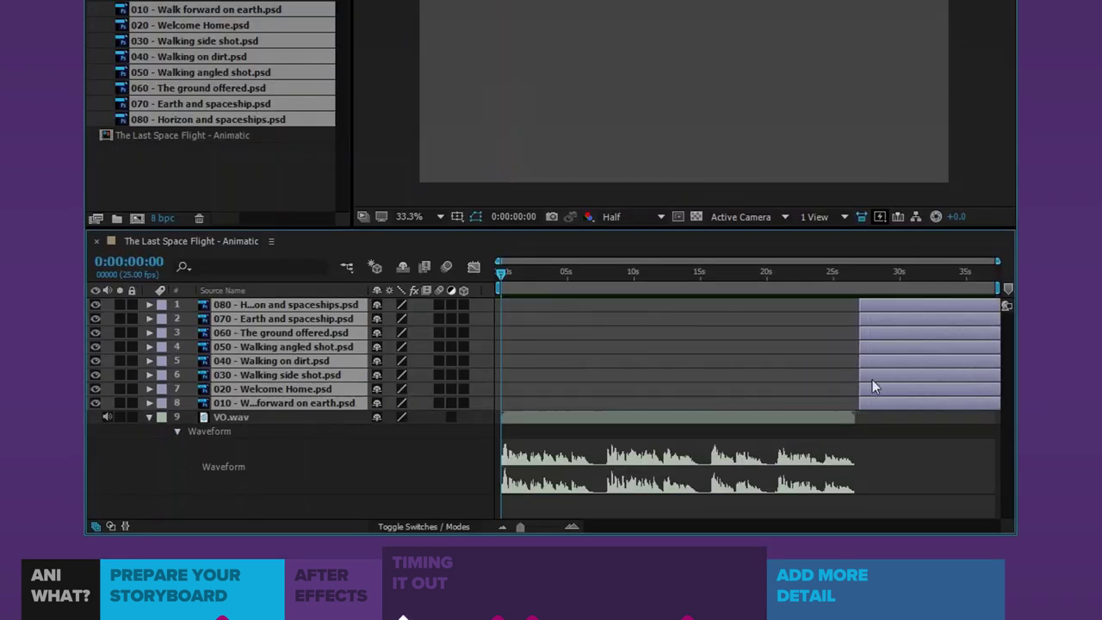
left_click(787, 362)
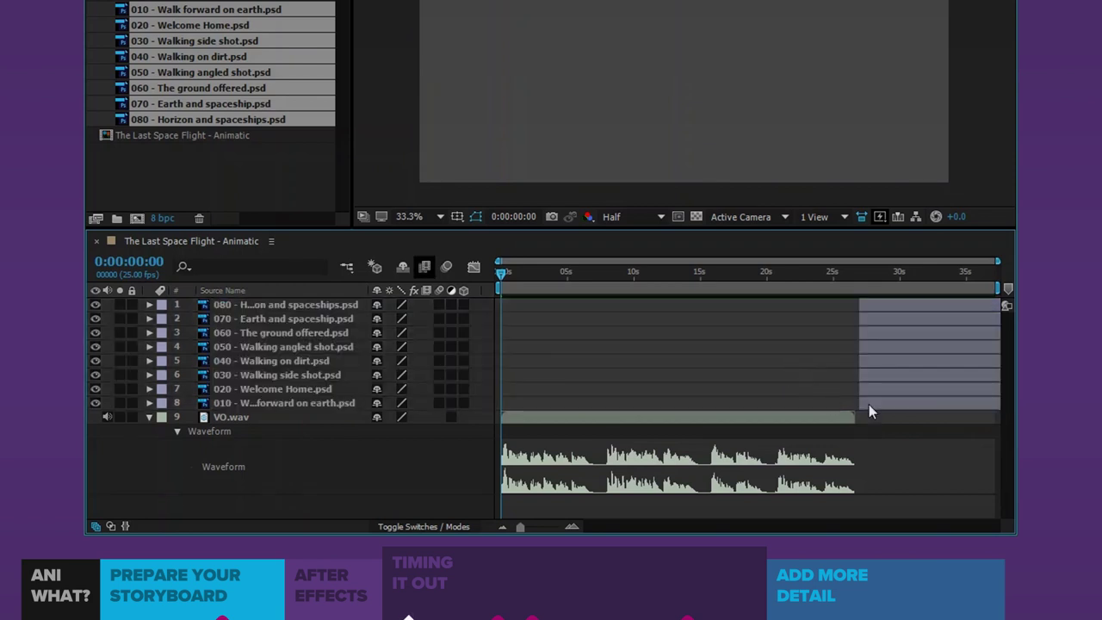
- Stagger the panels: 010 at 0s, 020 ~3s, 030 ~6.5s, 040 ~11s, 050 ~13s, 060 ~15s
left_click_drag(878, 405, 532, 408)
mouse_move(886, 391)
left_mouse_down()
mouse_move(666, 387)
mouse_move(575, 357)
left_mouse_up()
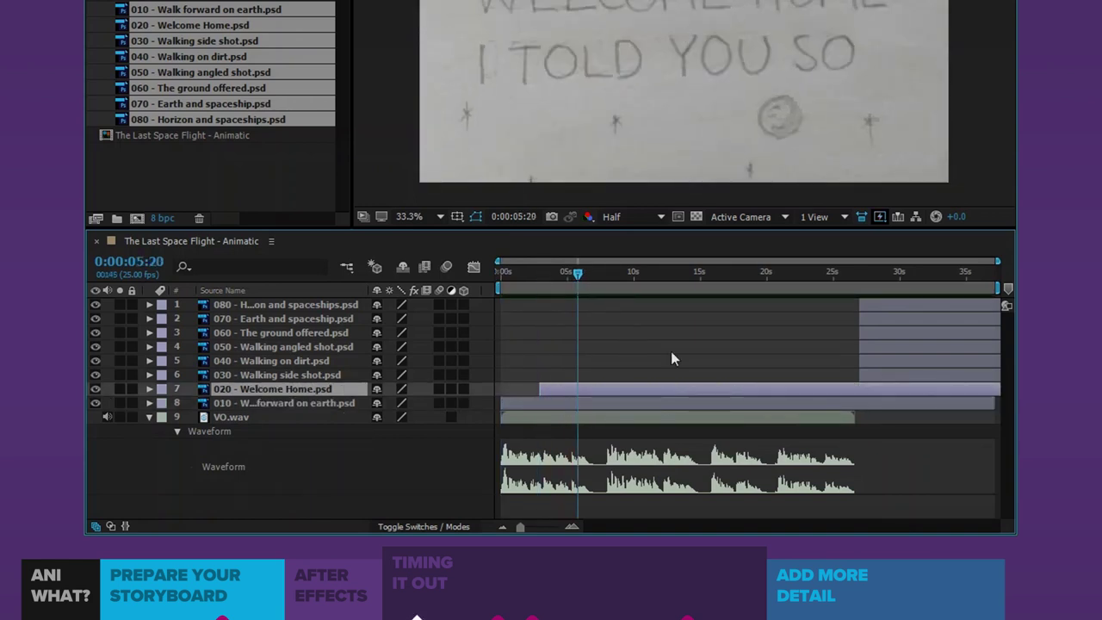
left_click_drag(907, 374, 653, 385)
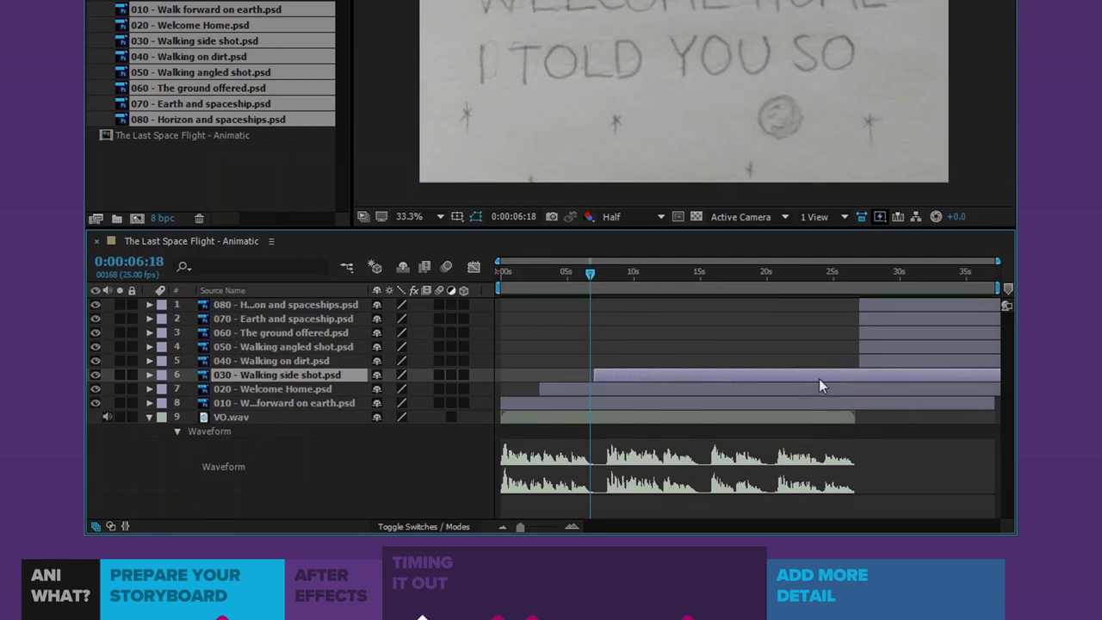
key("space")
left_click_drag(947, 362, 733, 367)
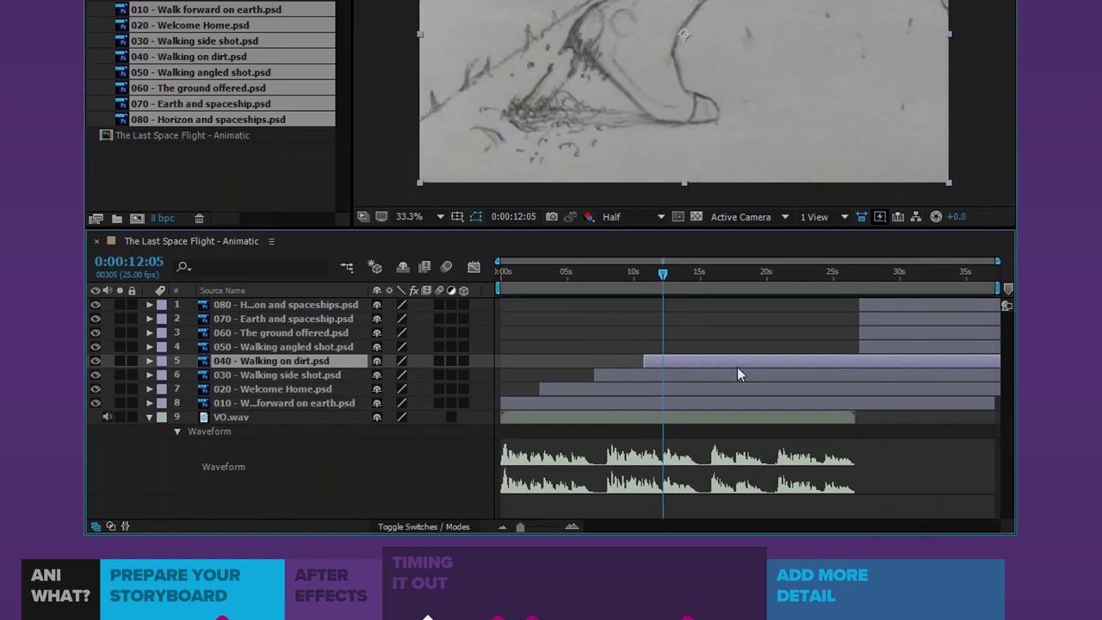
left_click_drag(885, 348, 725, 361)
left_click_drag(925, 333, 799, 338)
- Nudge 060 later and start 070 at ~19s and 080 at ~24s, previewing to refine timing
left_click(627, 277)
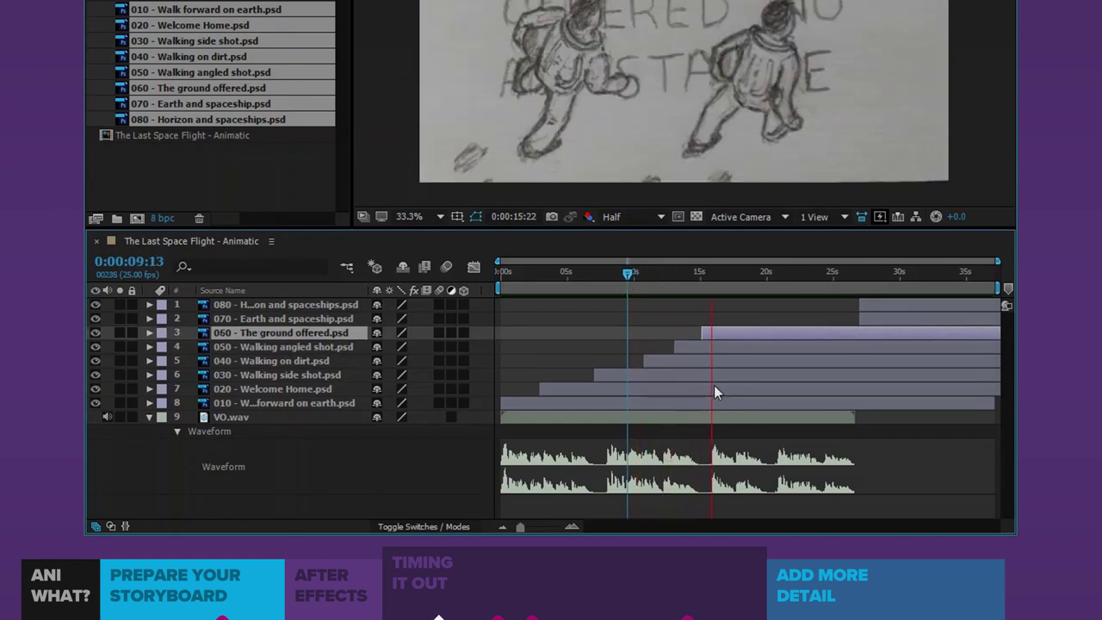
left_click_drag(713, 337, 708, 362)
left_click_drag(894, 319, 784, 319)
left_click(711, 274)
key("space")
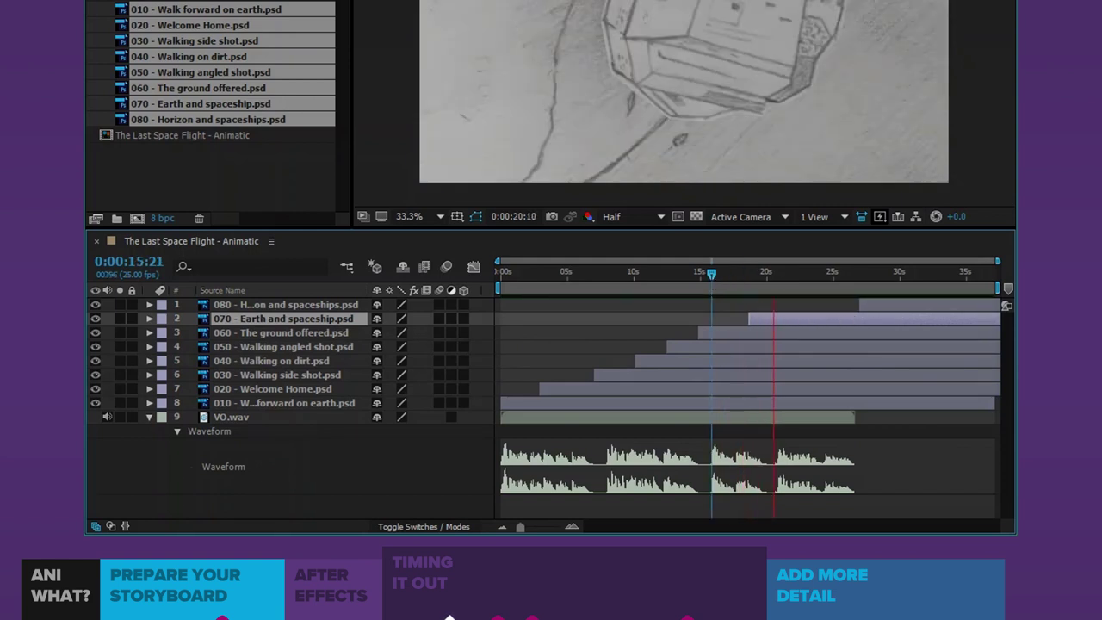
left_click_drag(913, 305, 872, 305)
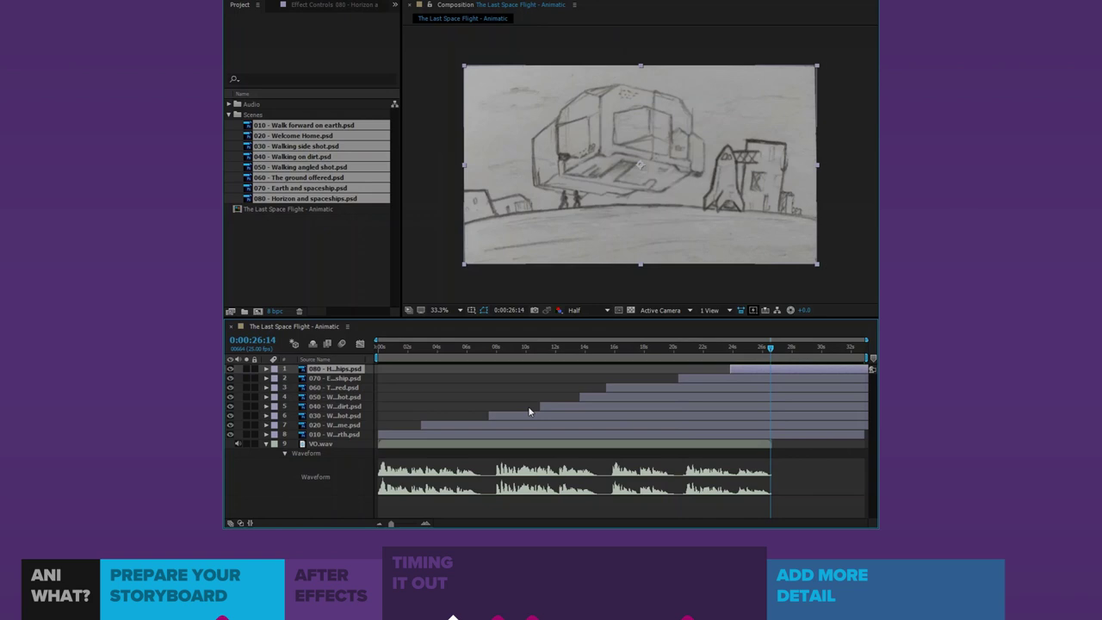
left_click(659, 353)
key("space")
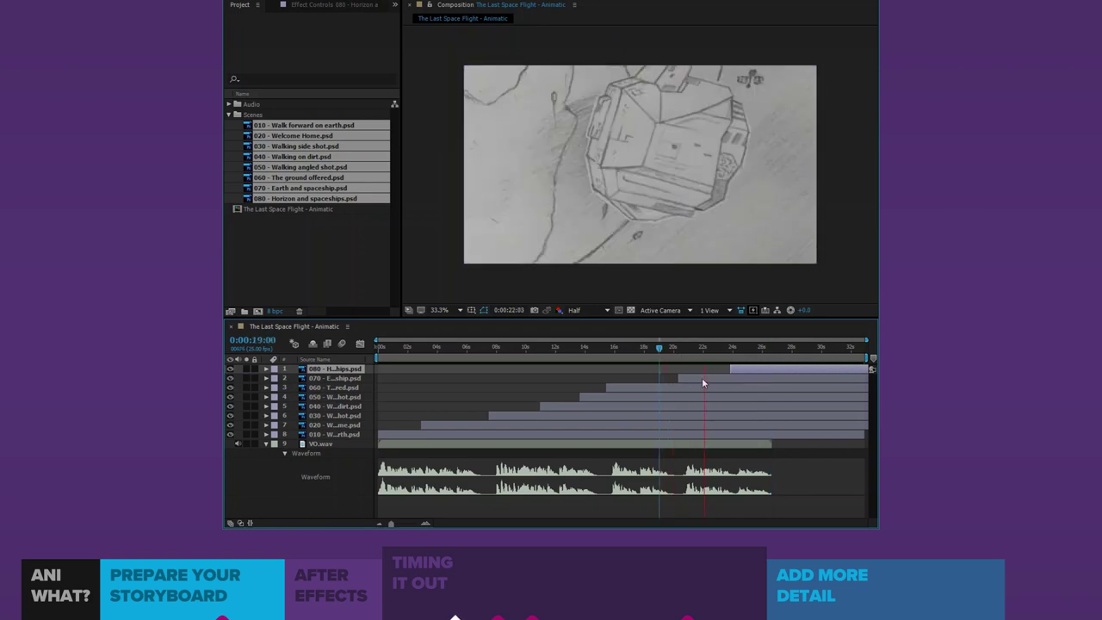
left_click_drag(702, 382, 733, 368)
left_click_drag(619, 352, 608, 357)
left_click(605, 446)
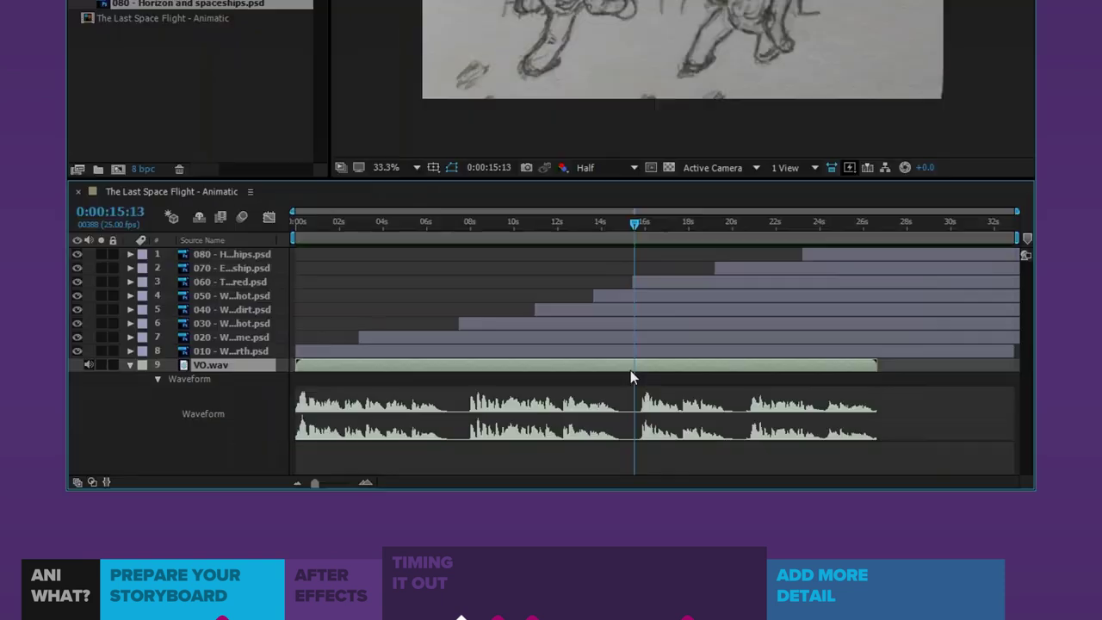
- Split the VO.wav at the playhead and shift layers 1–3 plus the later VO about 2s later
key("super+shift+d")
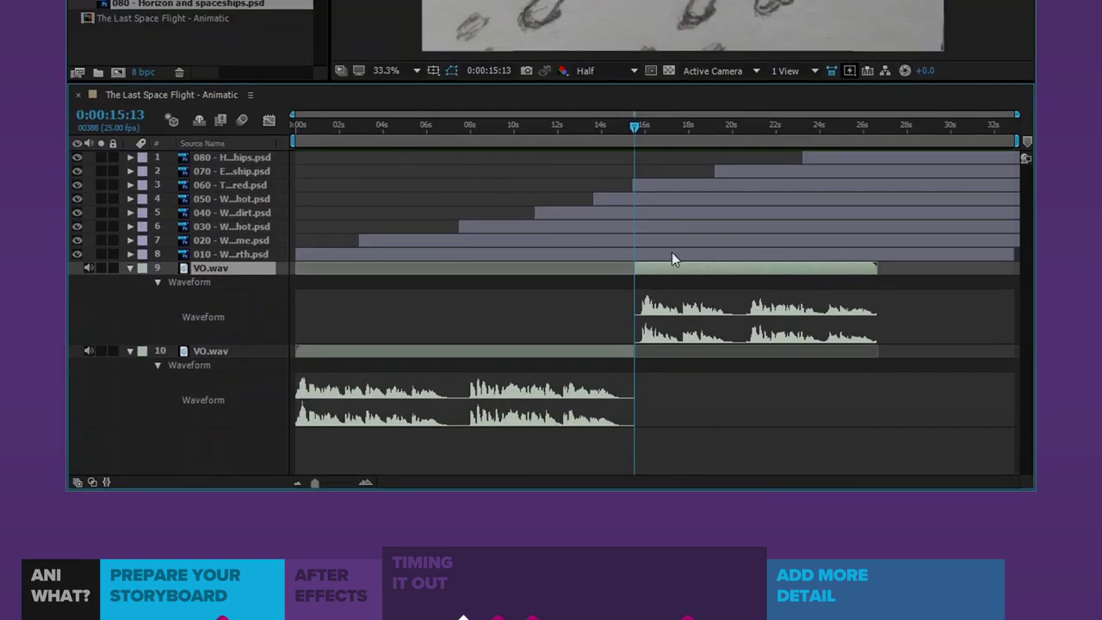
left_click(740, 185)
left_click(809, 158, "shift")
left_click(672, 269, "super")
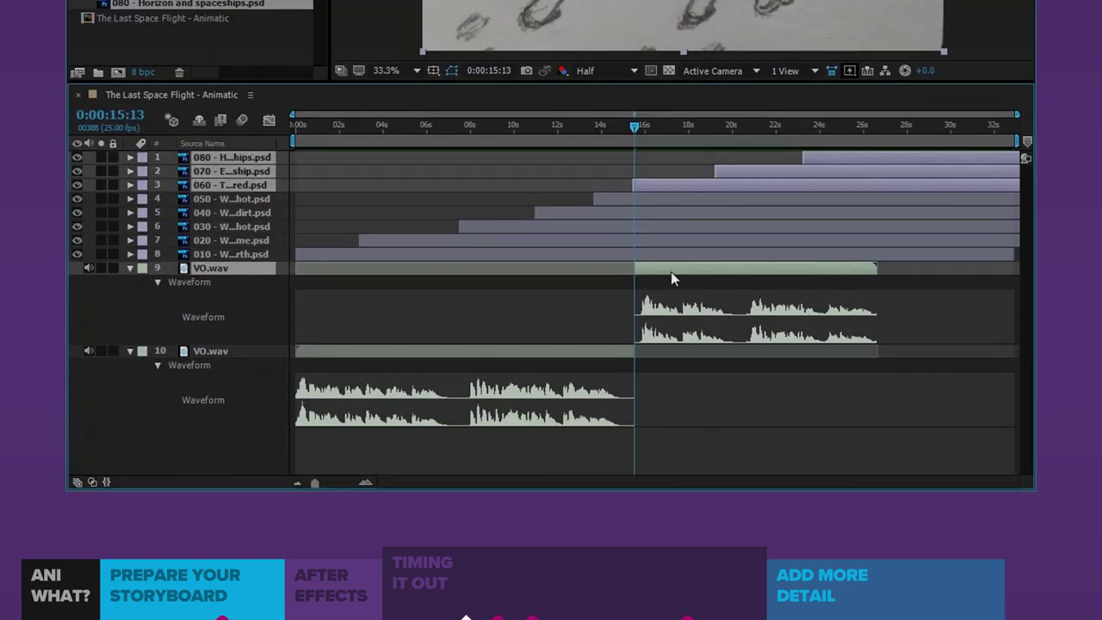
left_click_drag(652, 277, 695, 276)
- Split the voice-over again and push 070, 080, layers 3–11 and the audio further right
key("super+shift+d")
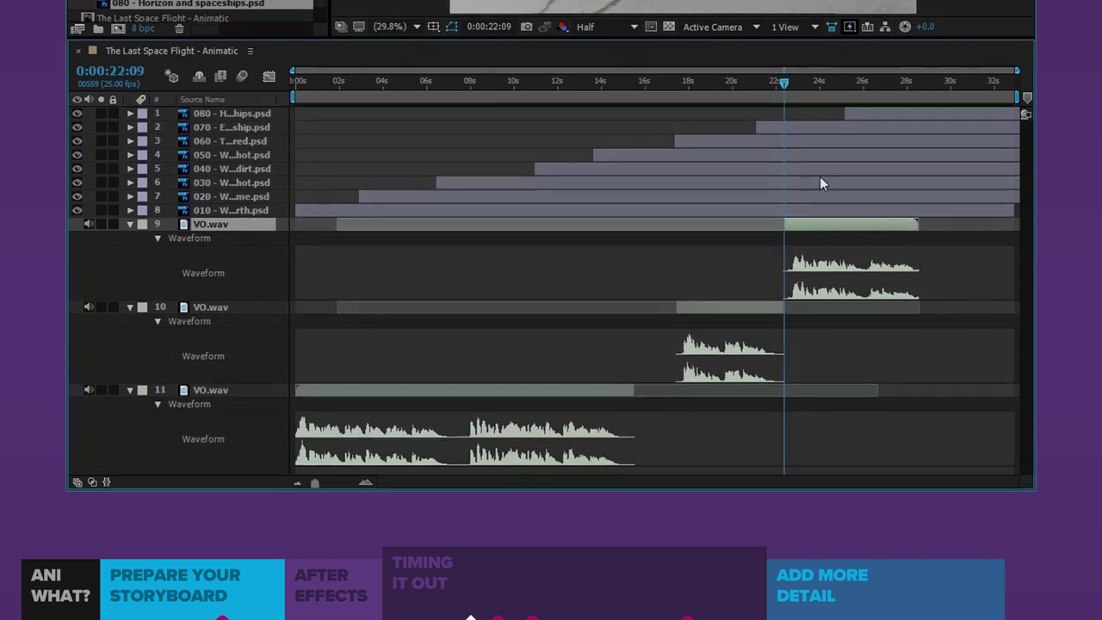
left_click(822, 125)
left_click(822, 113, "shift")
left_click(851, 222, "super")
left_click_drag(805, 228, 852, 230)
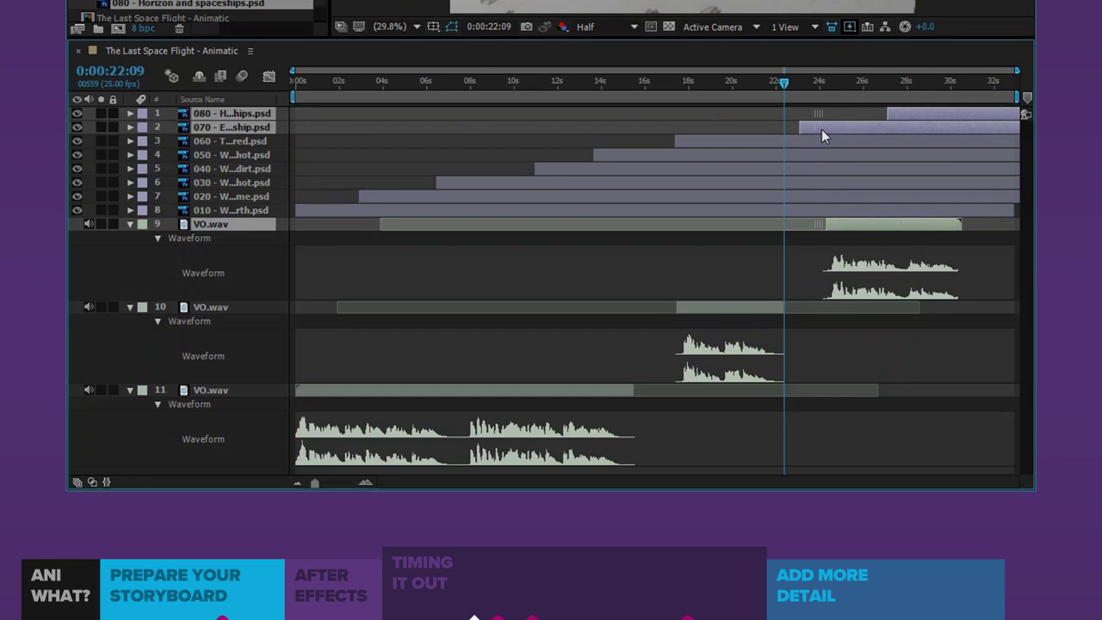
left_click_drag(626, 80, 656, 80)
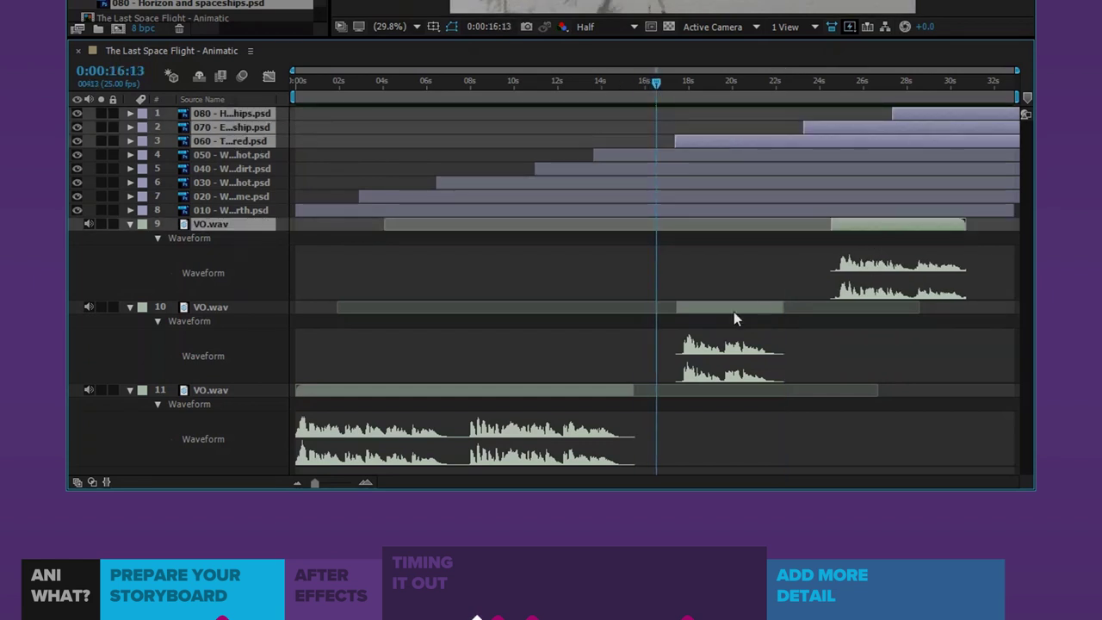
left_click_drag(733, 311, 756, 310)
left_click(495, 389, "shift")
left_click_drag(438, 196, 447, 198)
- Open Composition Settings for the animatic, showing duration 0:00:32:23
left_click(368, 214)
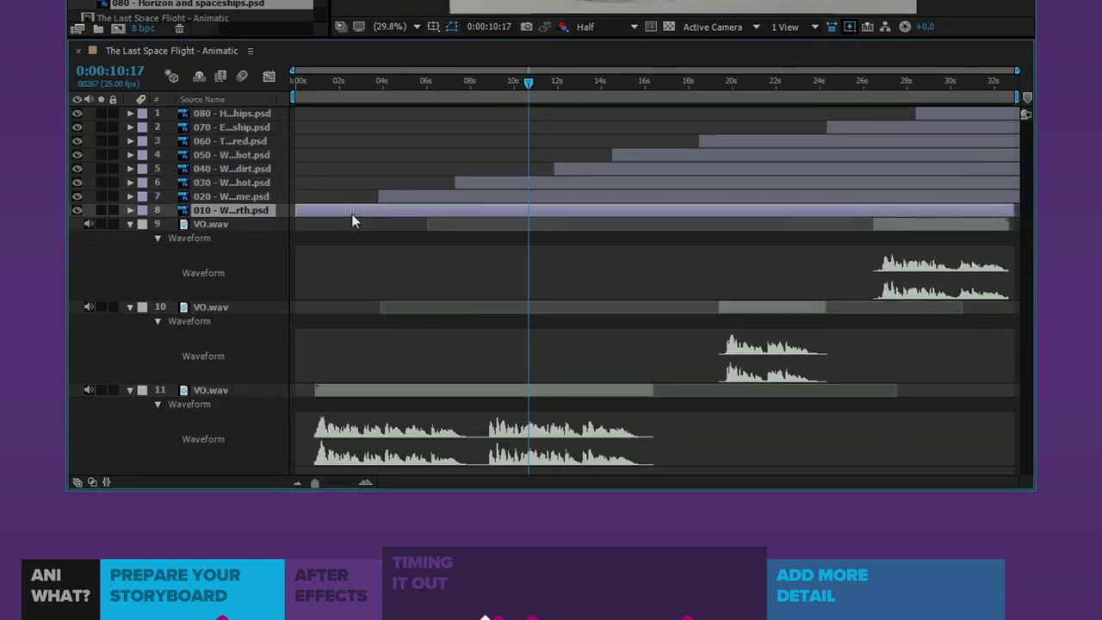
left_click(346, 137)
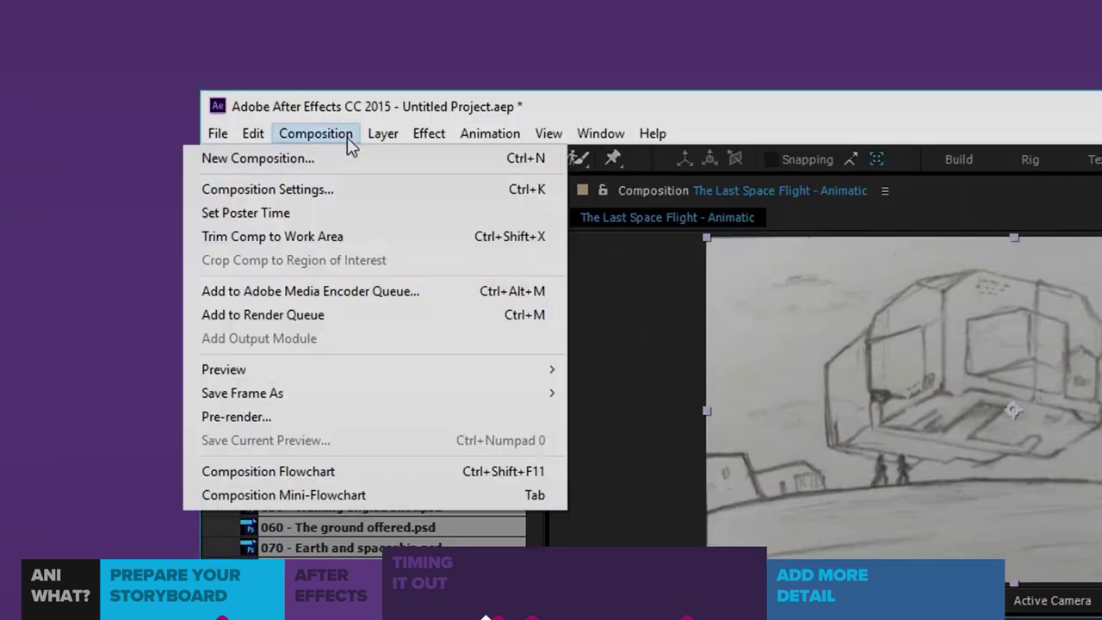
left_click(352, 191)
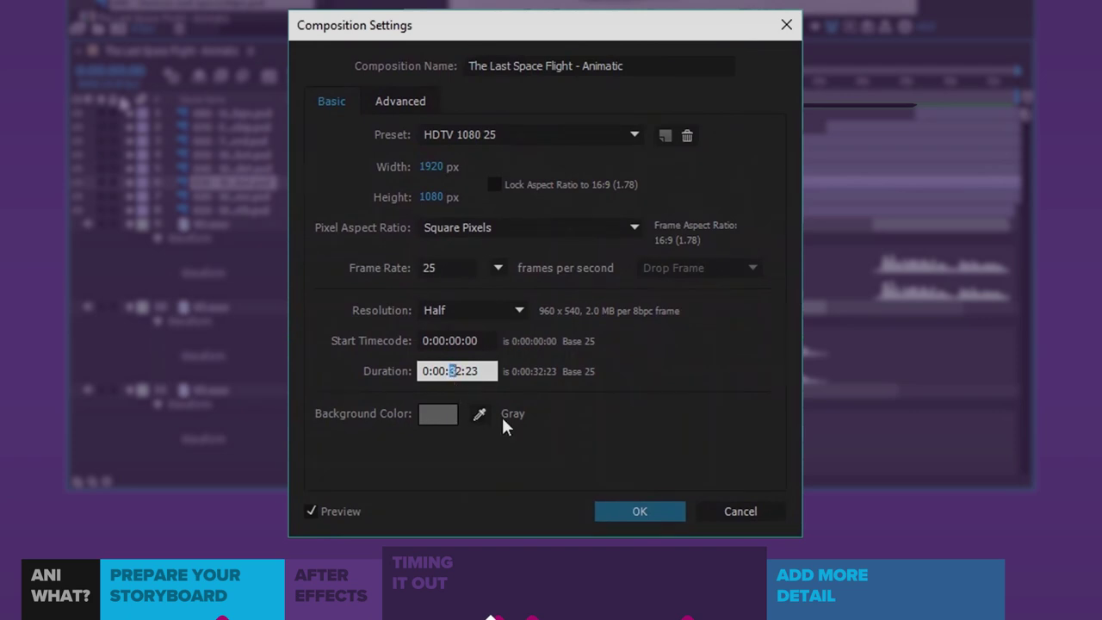
- Zoom the timeline out, shift panels 1–7 and voice-over ~1.4s later, and park the playhead at 0:00:37:22
key("Return")
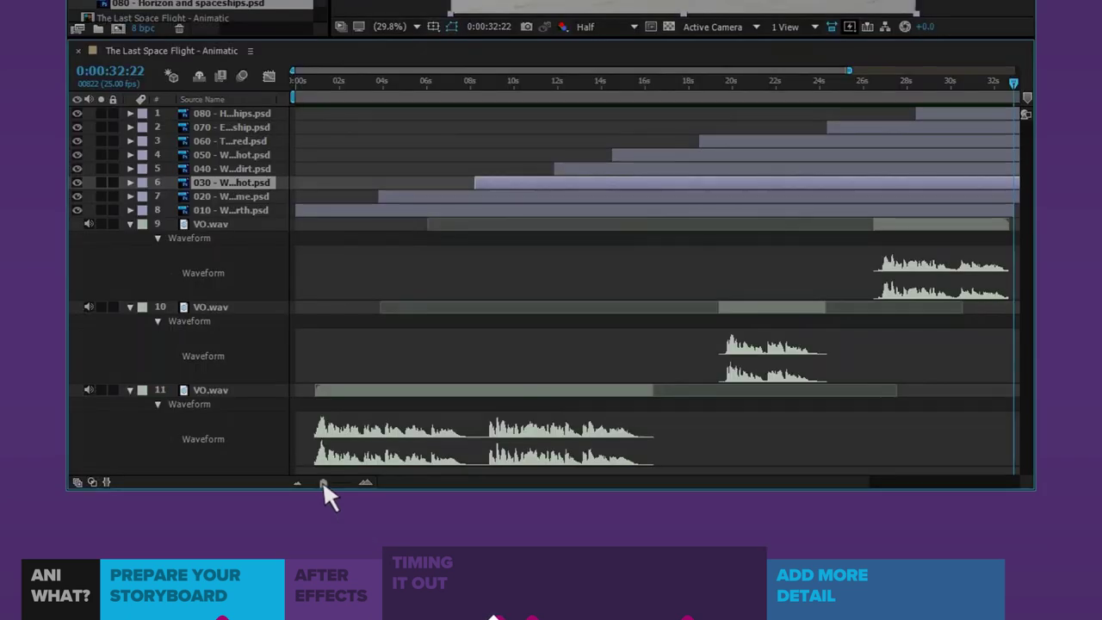
left_click_drag(323, 481, 315, 482)
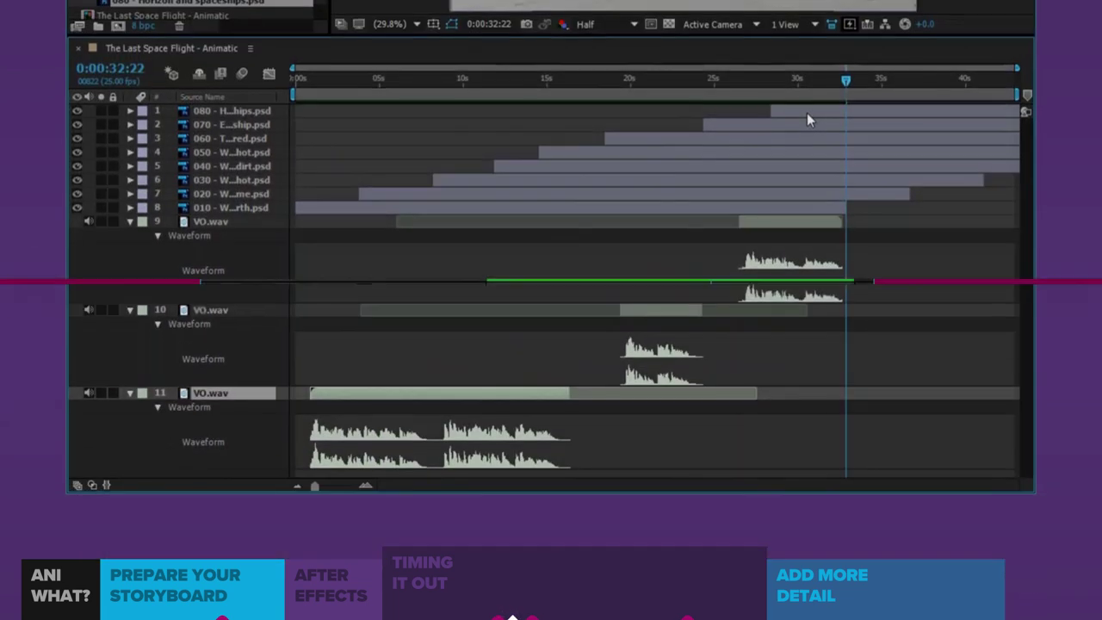
left_click_drag(420, 218, 443, 216)
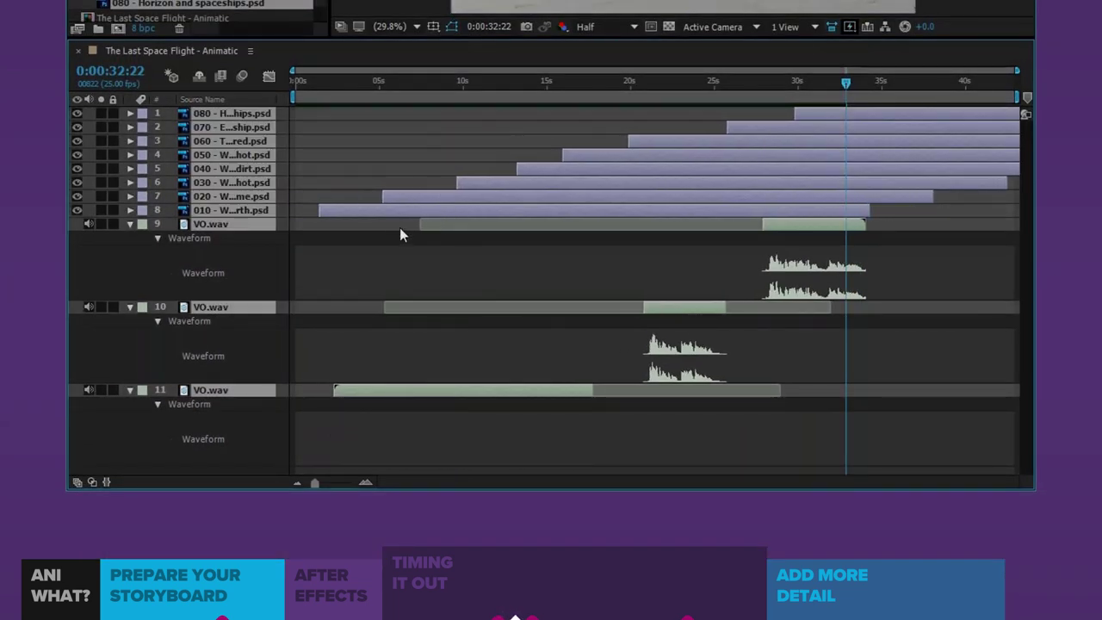
left_click(364, 212)
left_click_drag(848, 84, 958, 96)
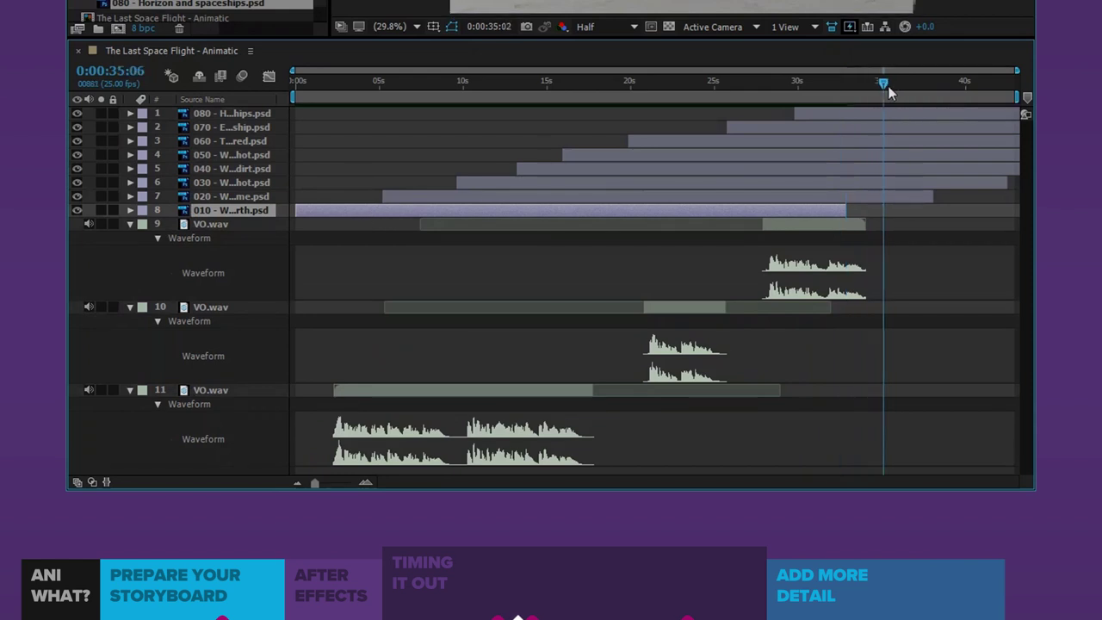
left_click_drag(890, 196, 850, 196)
- End the work area at 0:00:37:22 and trim each panel's out-point to the next panel's start
key("n")
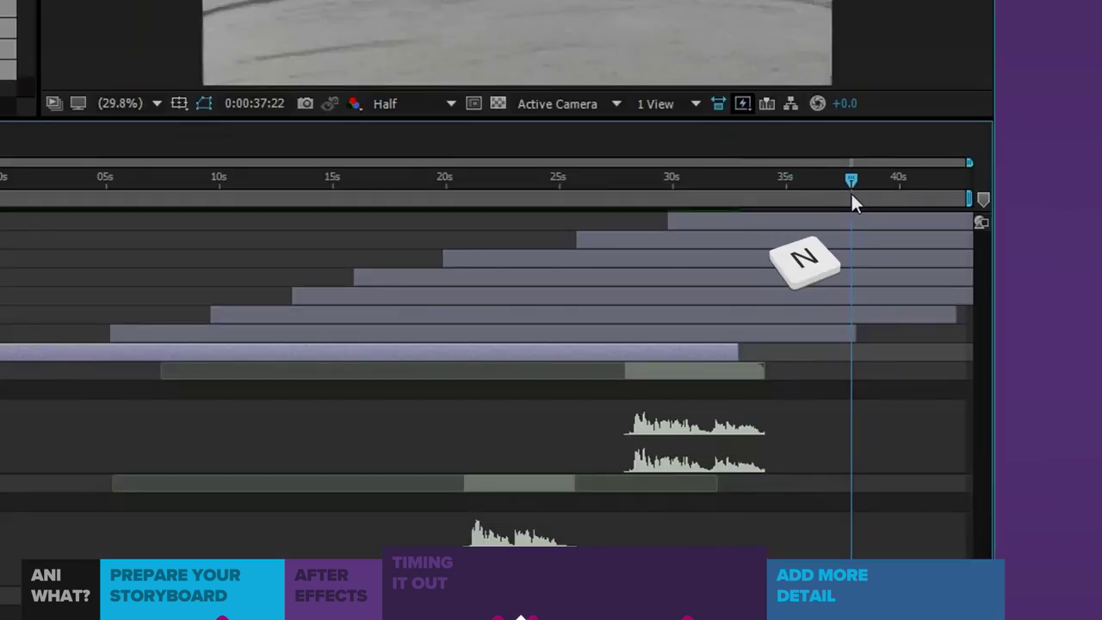
key("Home")
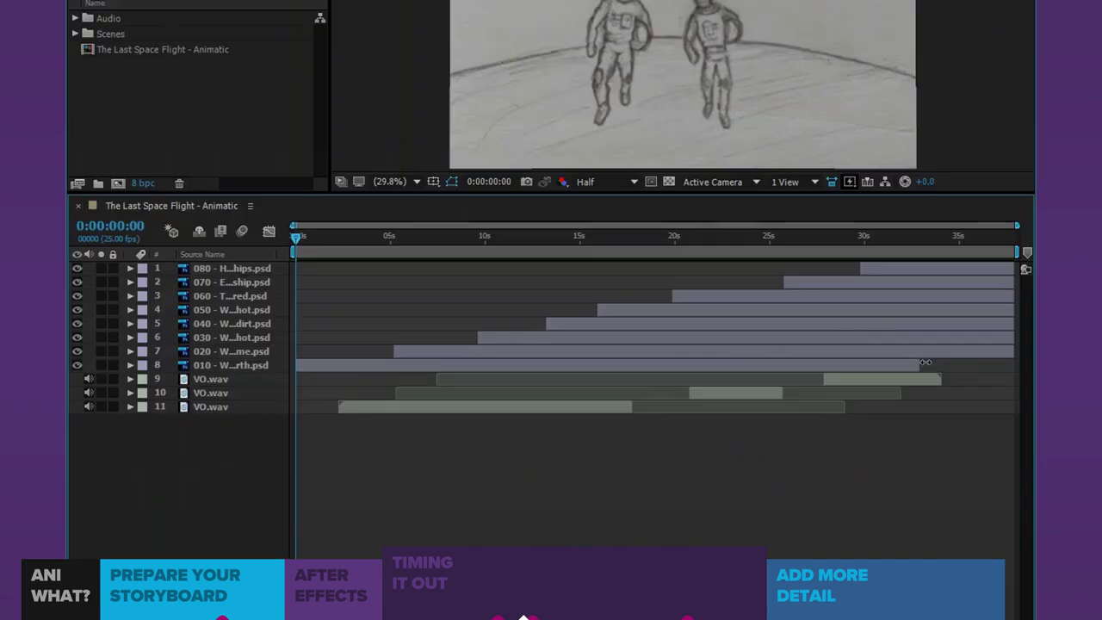
left_click_drag(1011, 358, 483, 363)
left_click_drag(1015, 338, 614, 342)
left_click_drag(1015, 306, 785, 298)
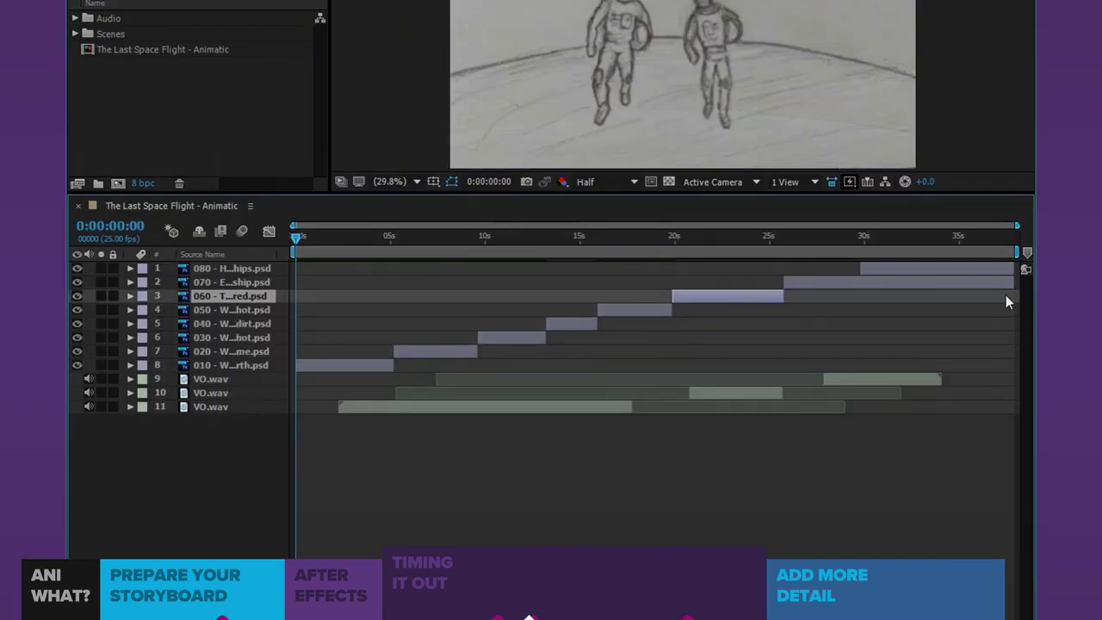
left_click_drag(1013, 283, 860, 286)
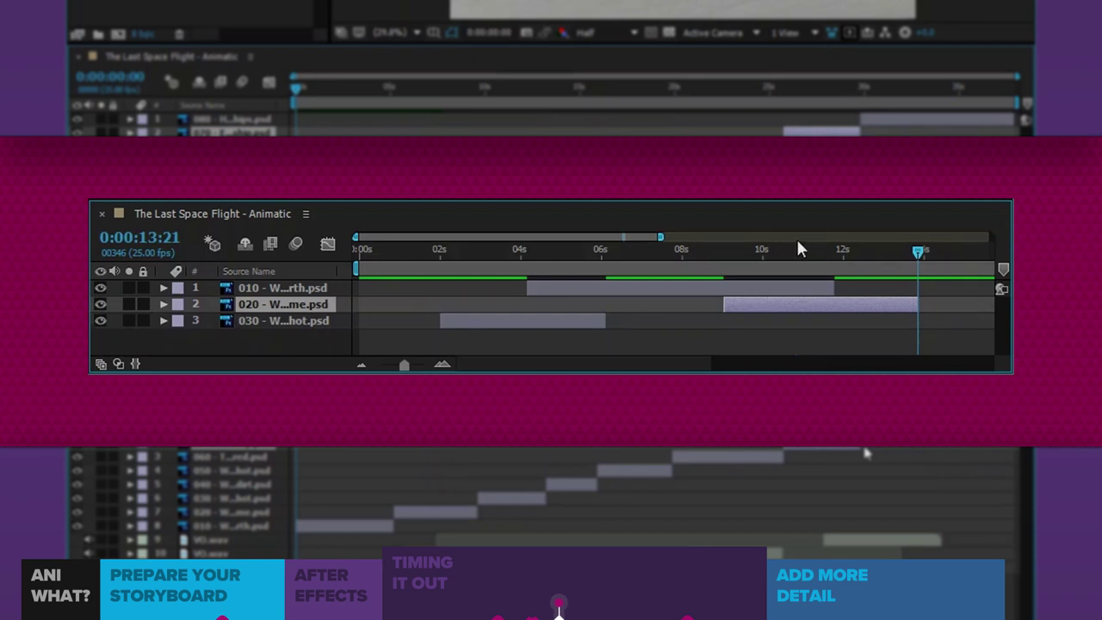
- Trim layer 2's in-point to the playhead and align the 030 - Walking side shot layer to the current time
key("alt+bracketleft")
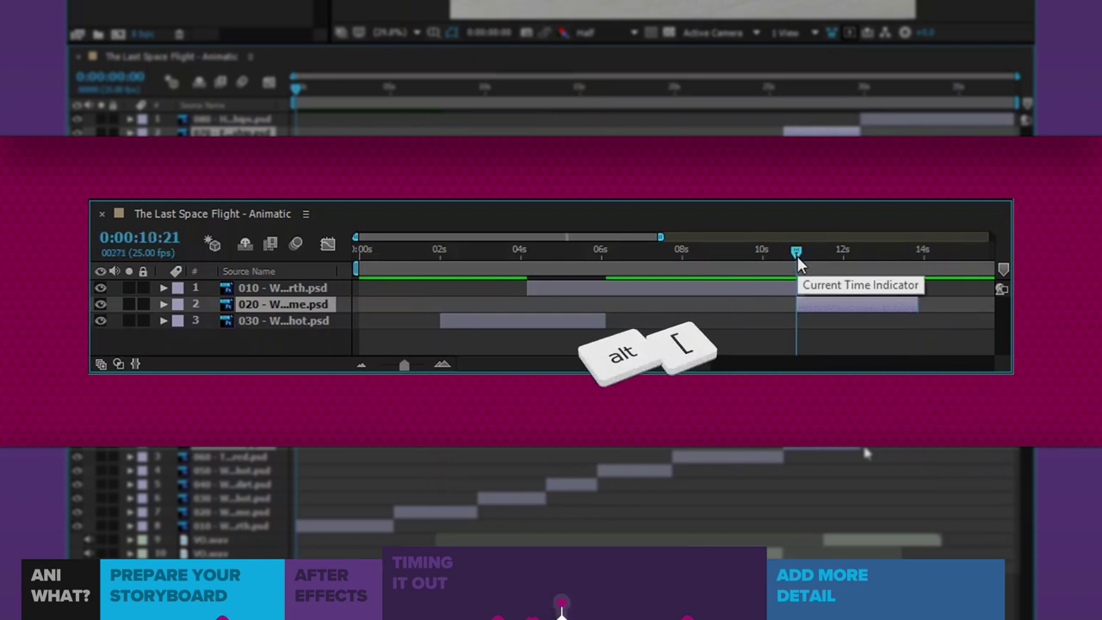
left_click(561, 324)
key("bracketright")
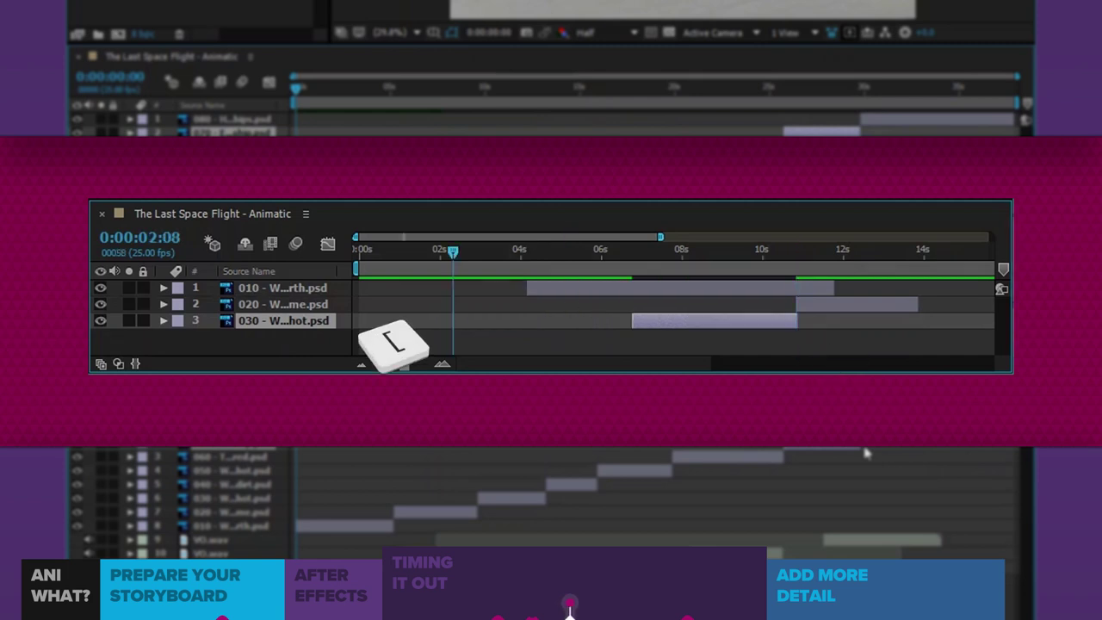
key("bracketleft")
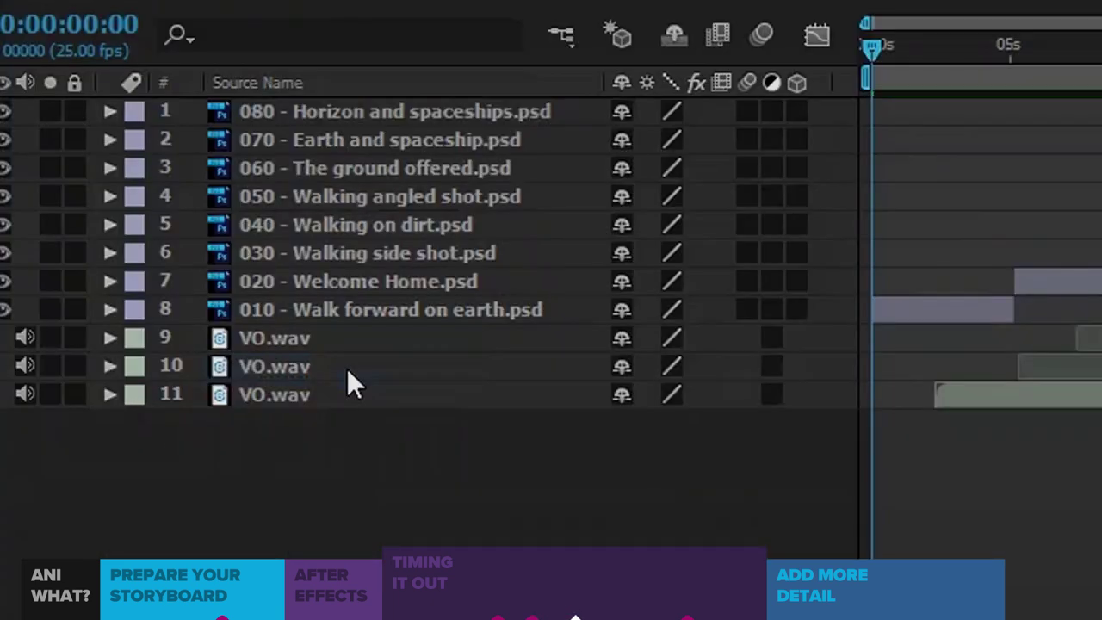
- Keyframe 010 - Walk forward on earth Opacity from 0% at 0s to 100% at 0:00:01:16
left_click(379, 312)
key("t")
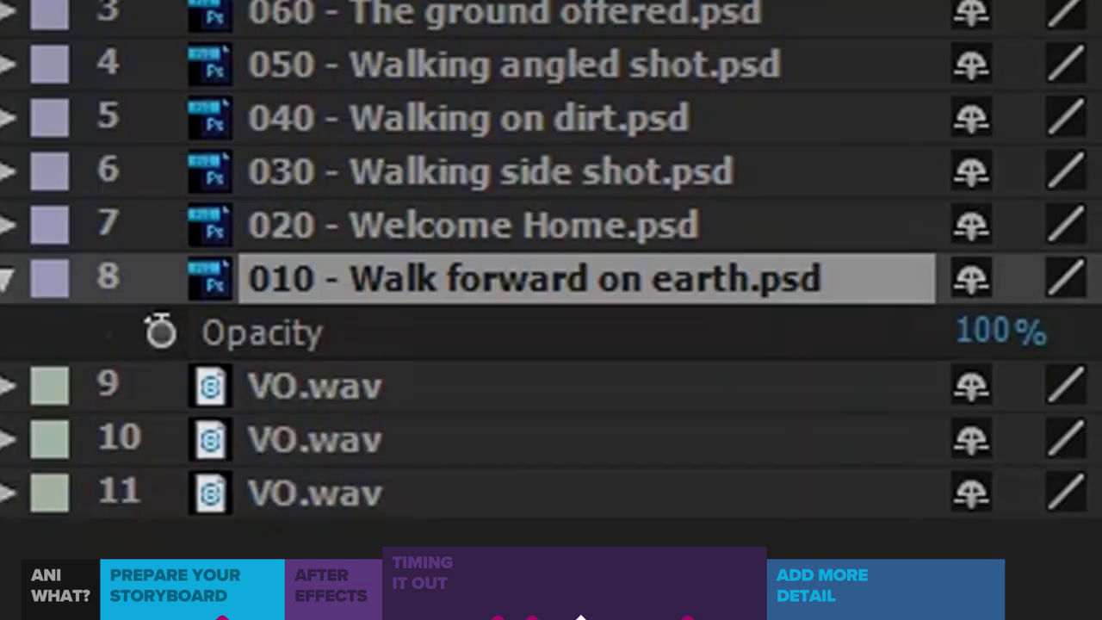
left_click(193, 337)
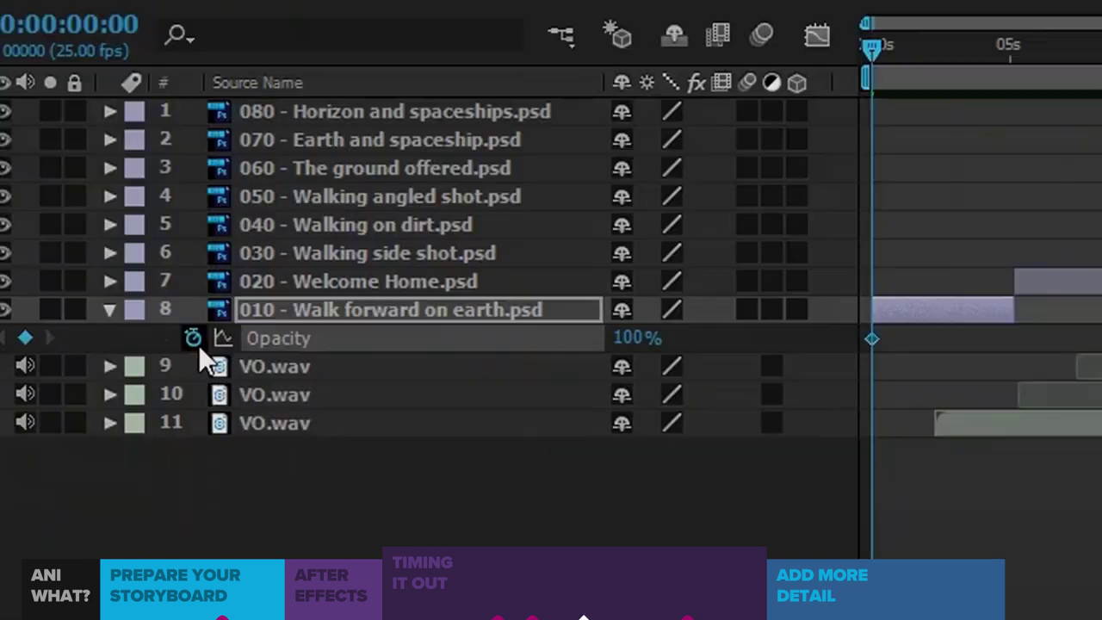
left_click(968, 334)
type("0")
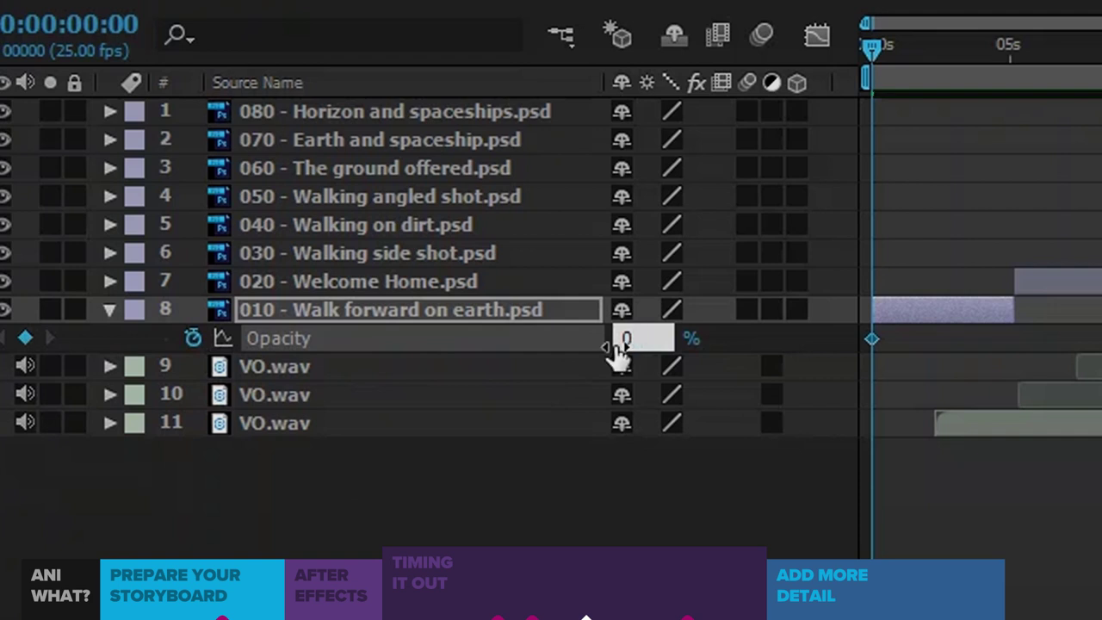
key("Return")
left_click_drag(876, 52, 918, 50)
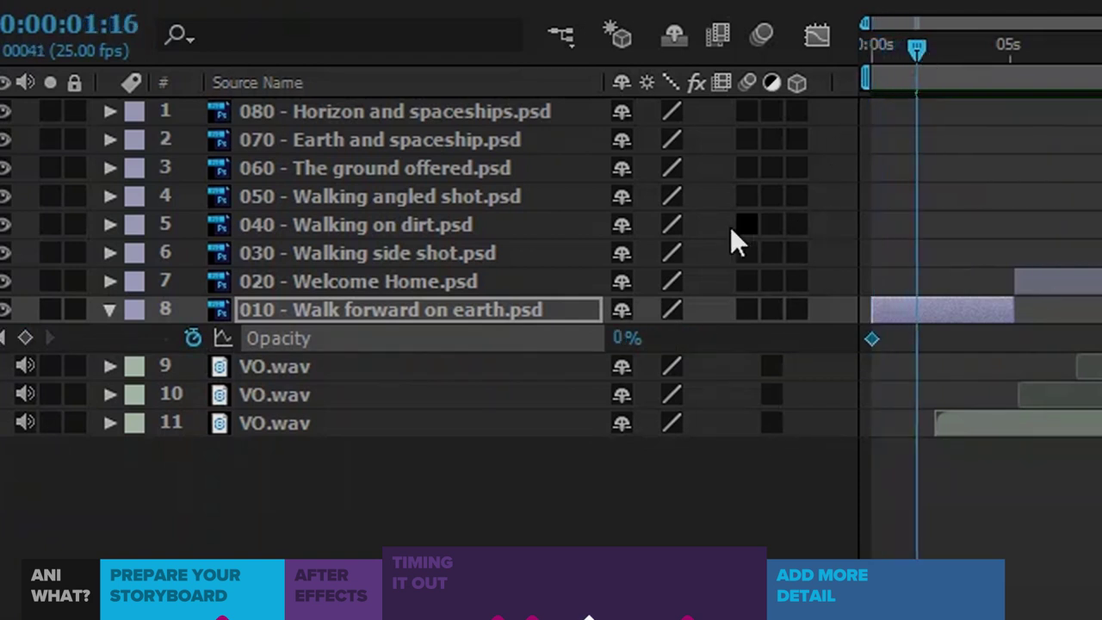
left_click(624, 338)
type("100")
key("Return")
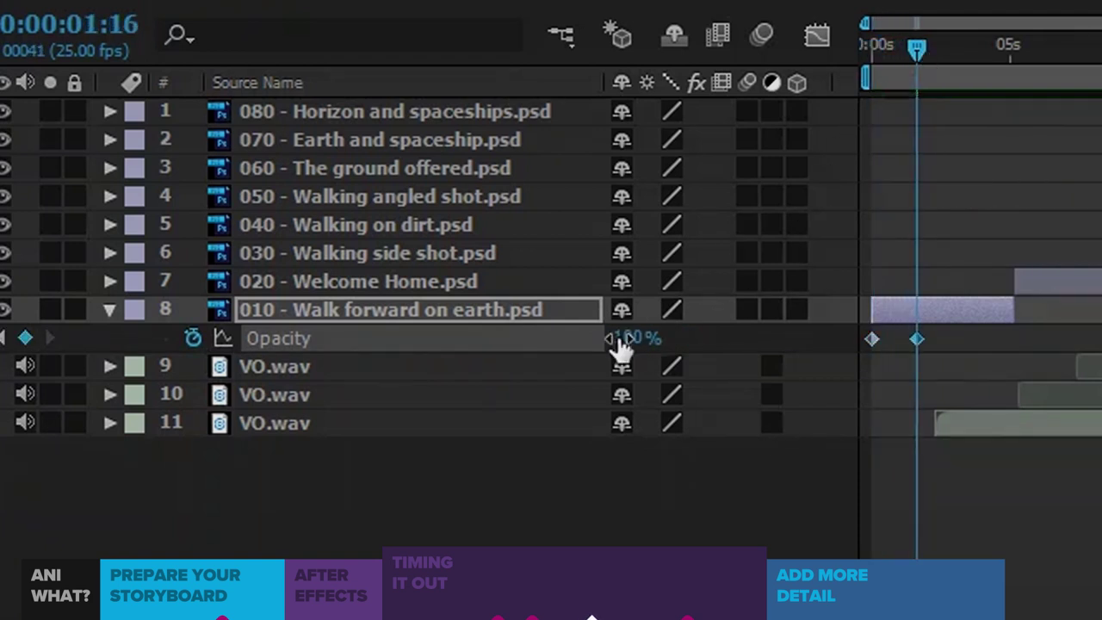
left_click_drag(863, 49, 915, 52)
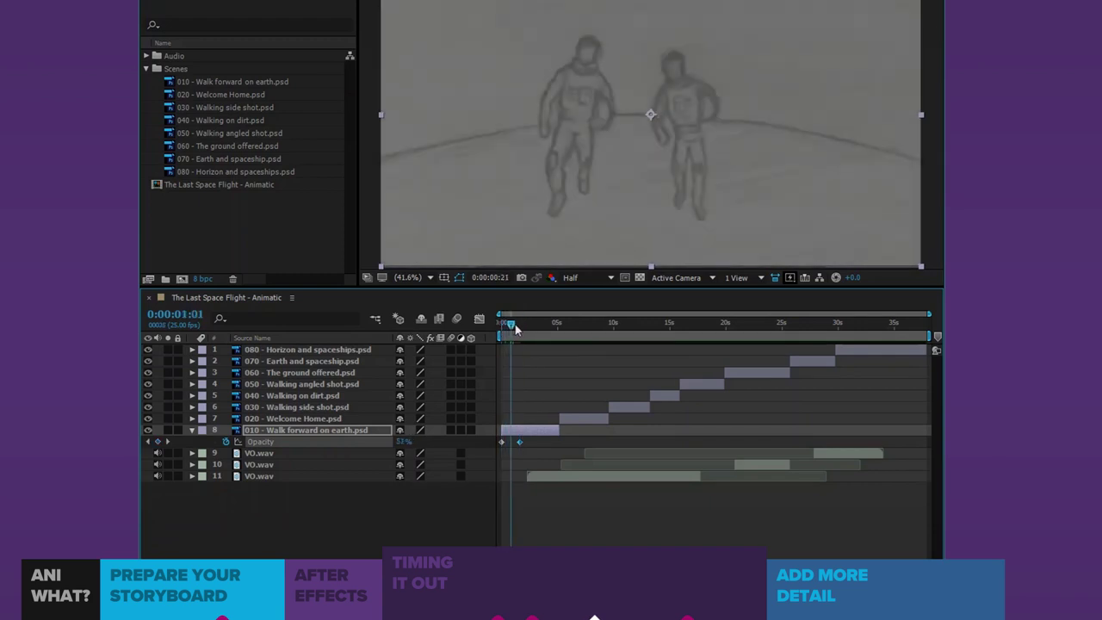
left_click_drag(519, 326, 506, 322)
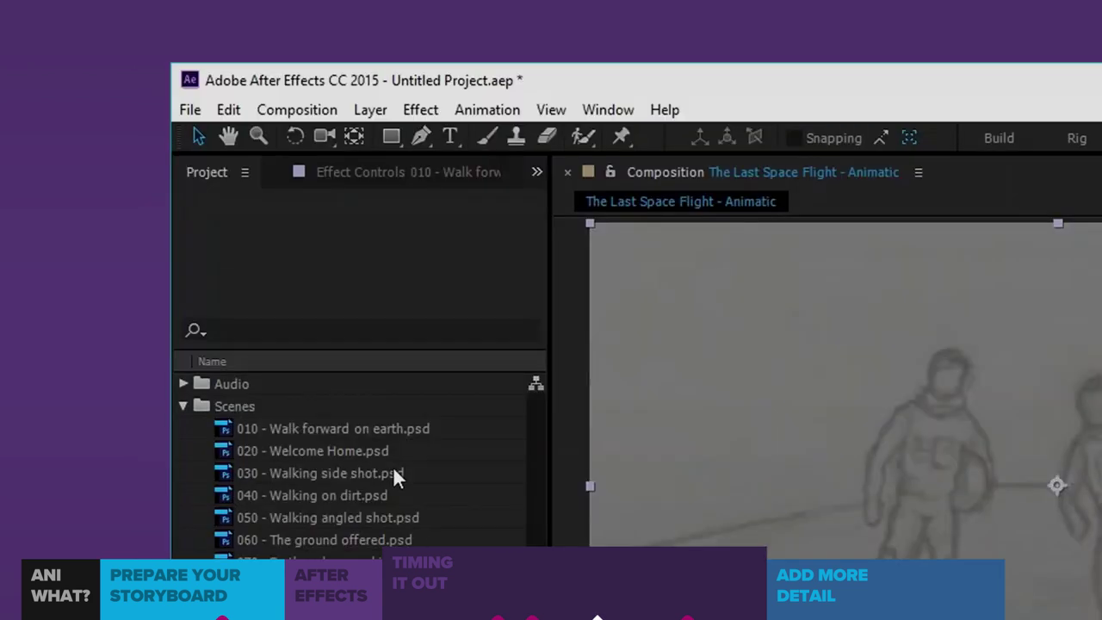
- Create a black solid and place Black Solid 1 below the first panel layer
left_click(379, 117)
mouse_move(379, 136)
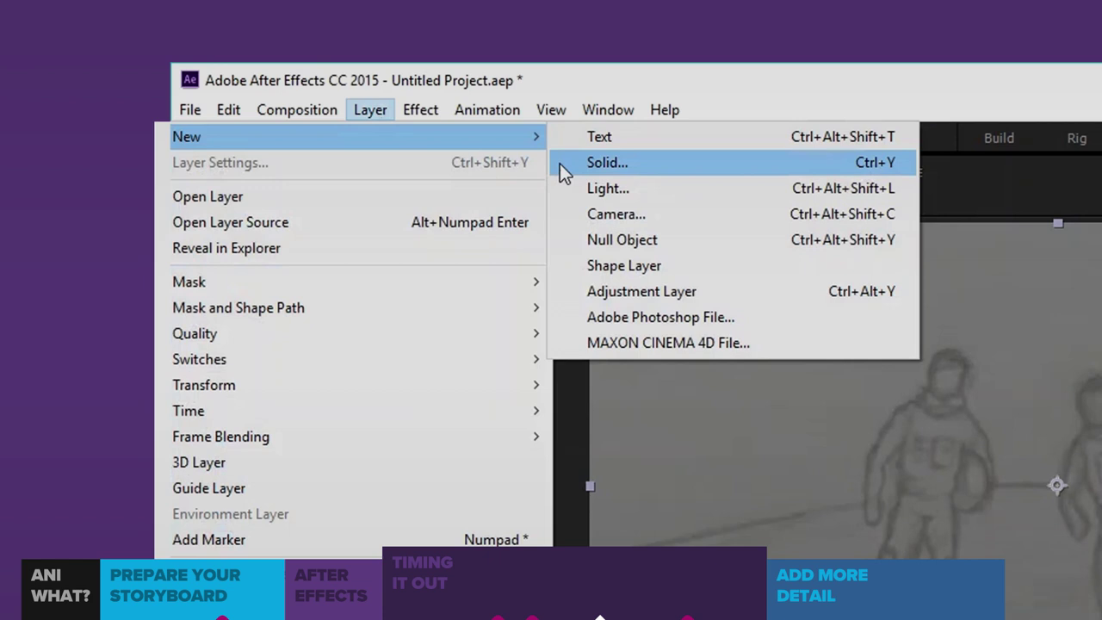
left_click(615, 165)
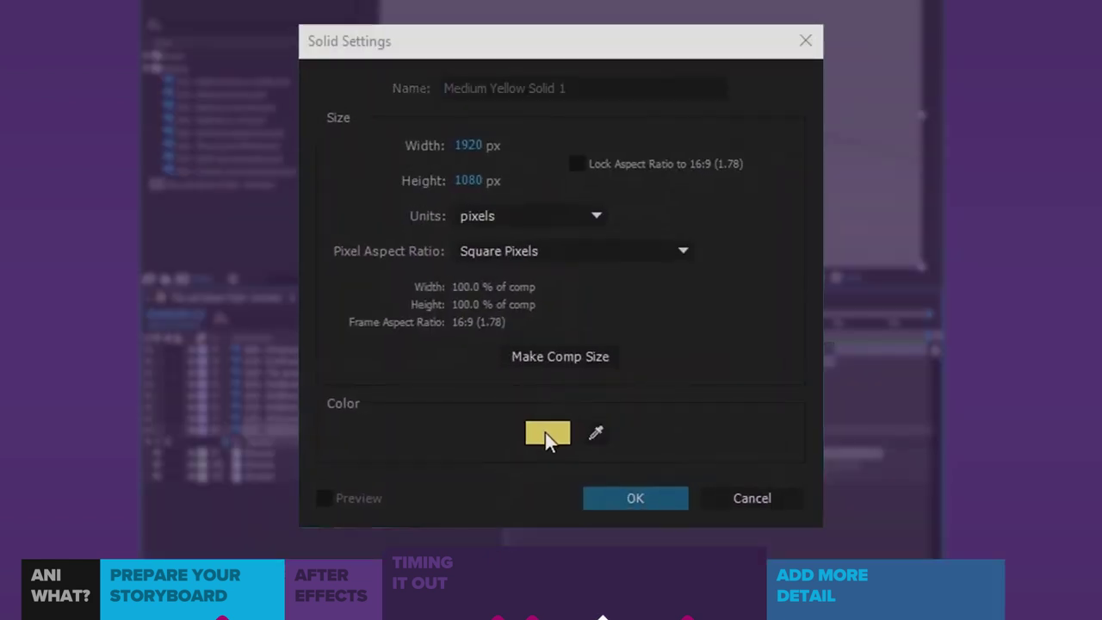
left_click(544, 432)
left_click_drag(555, 433, 568, 455)
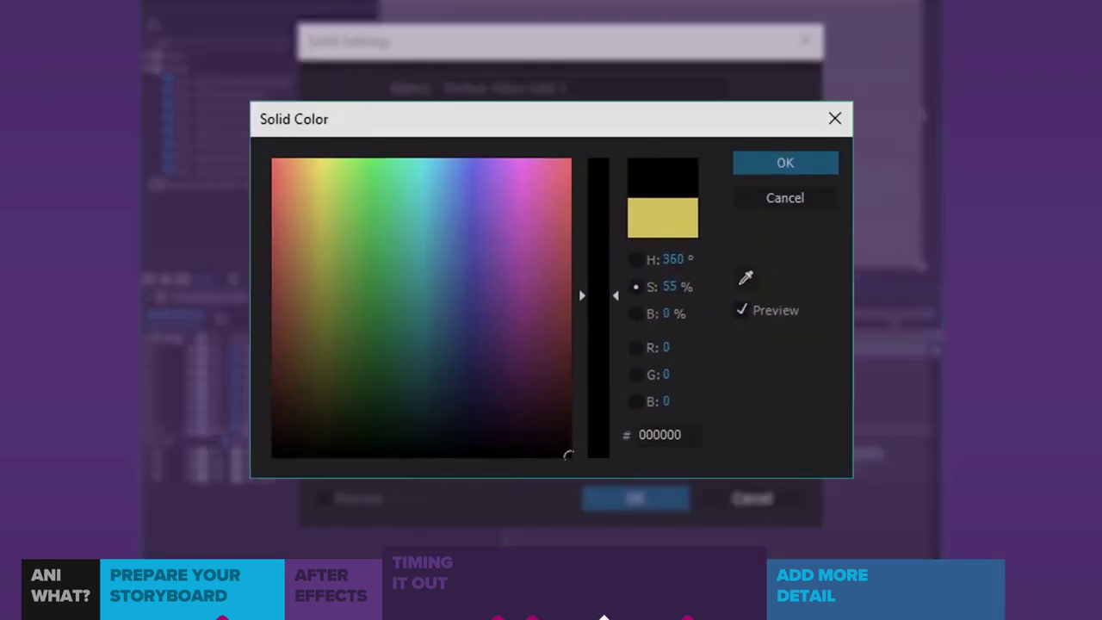
left_click(767, 161)
left_click(637, 497)
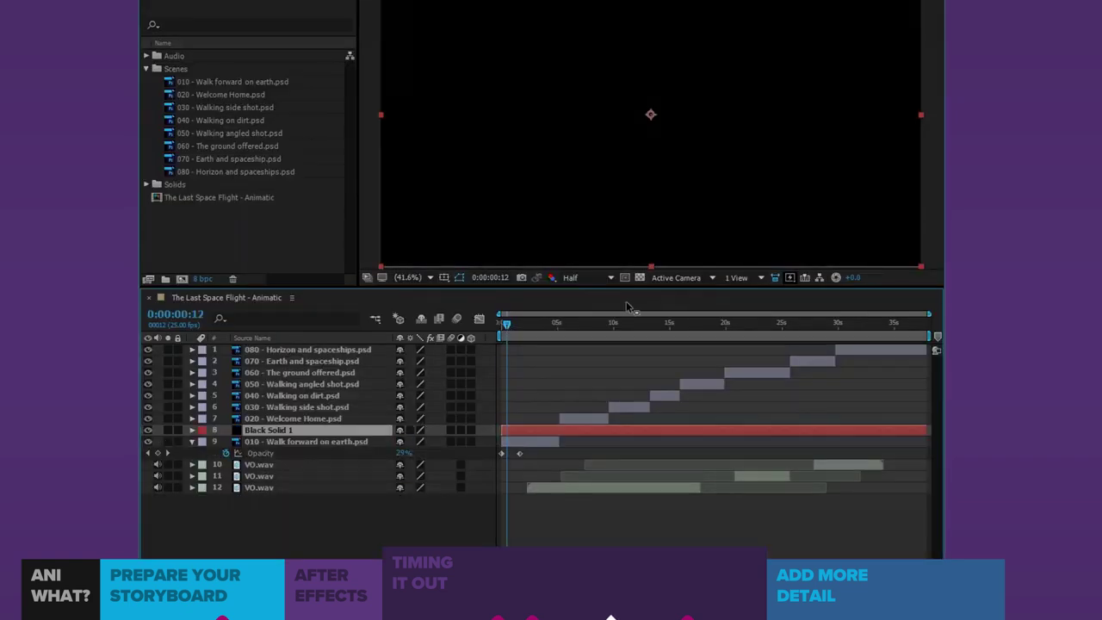
left_click_drag(336, 432, 335, 465)
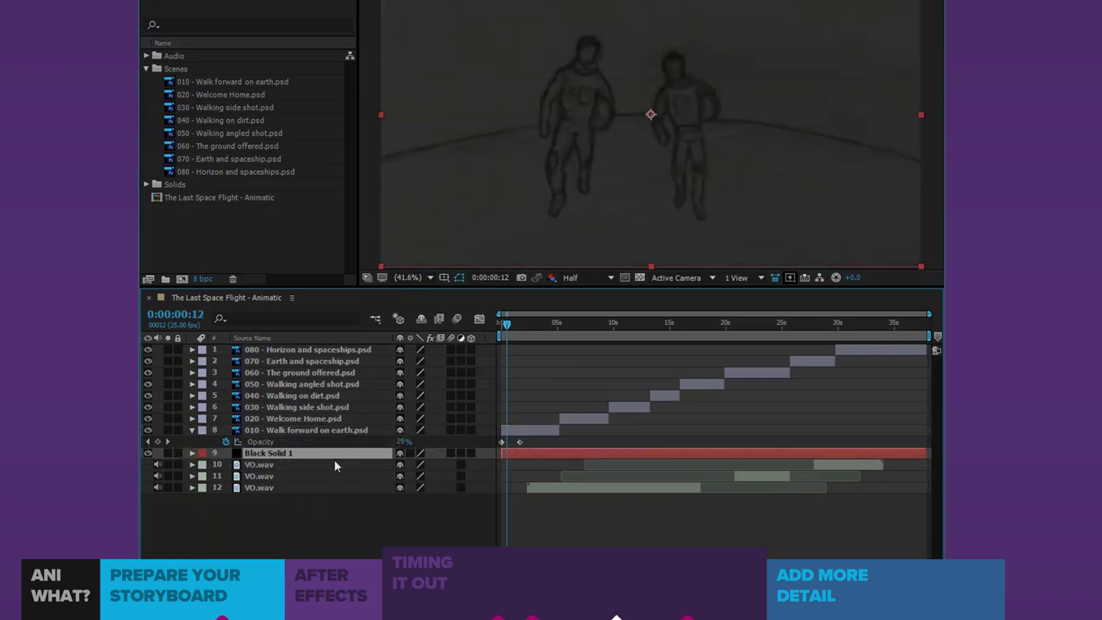
- Preview the opening fade from black, stepping to the 100% Opacity keyframe
left_click_drag(505, 323, 528, 334)
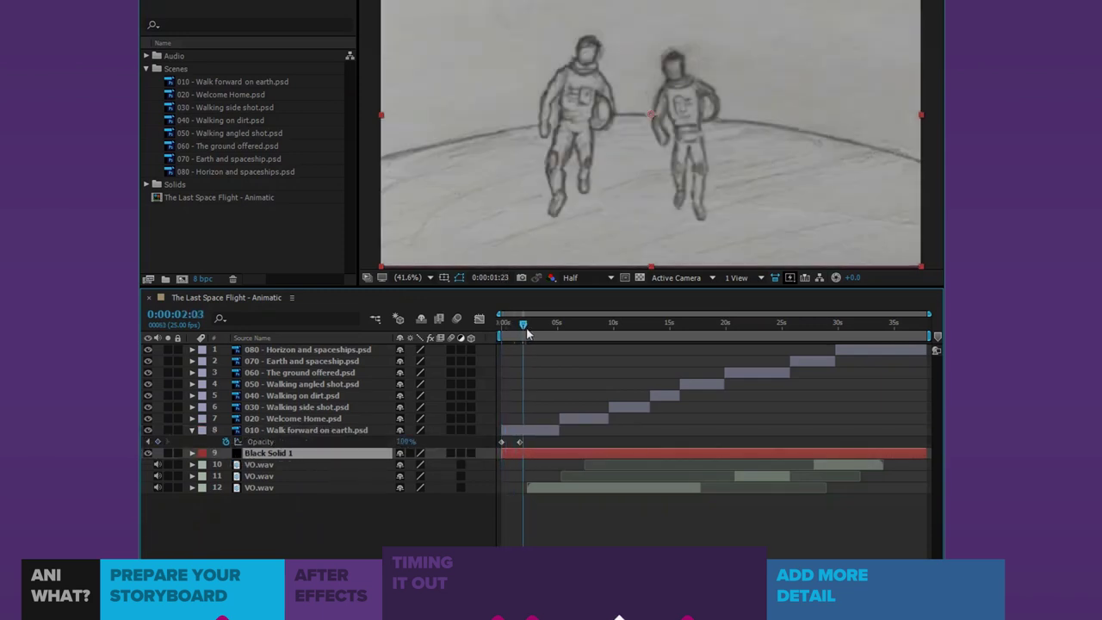
key("Home")
key("k")
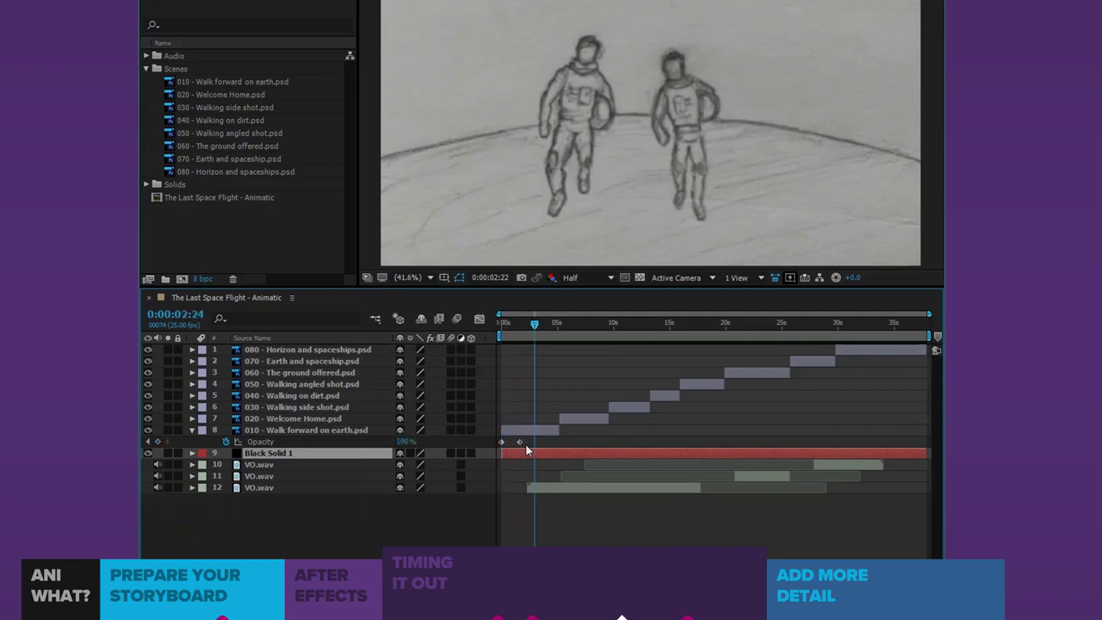
left_click(533, 444)
key("space")
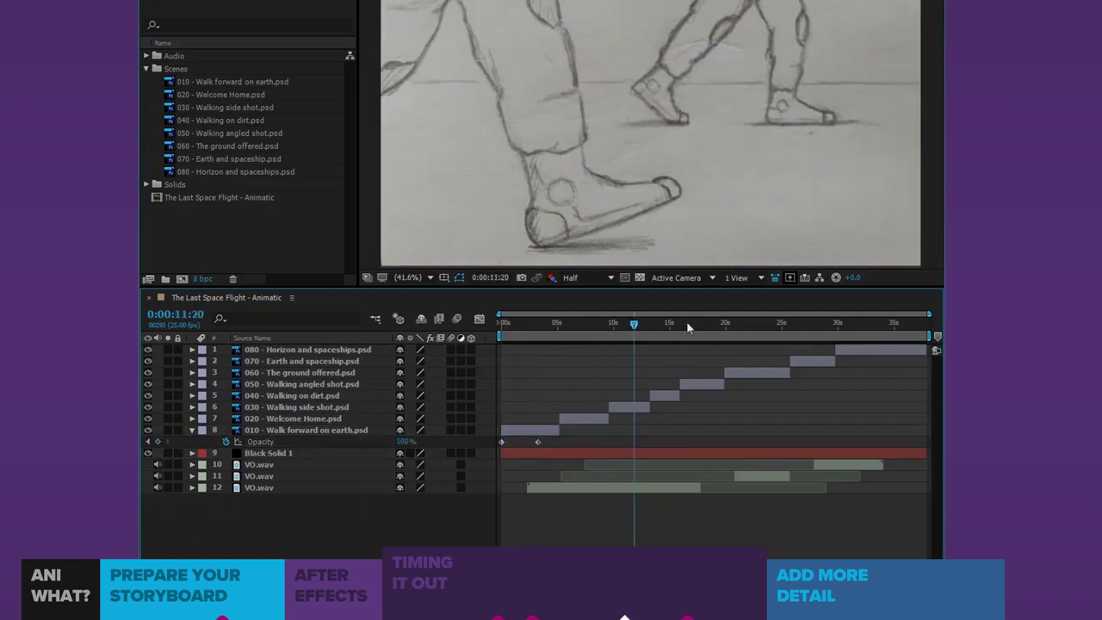
- Fade 080 - Horizon and spaceships Opacity from 100% at 0:00:33:24 to 0% at 0:00:37:22
left_click(892, 348)
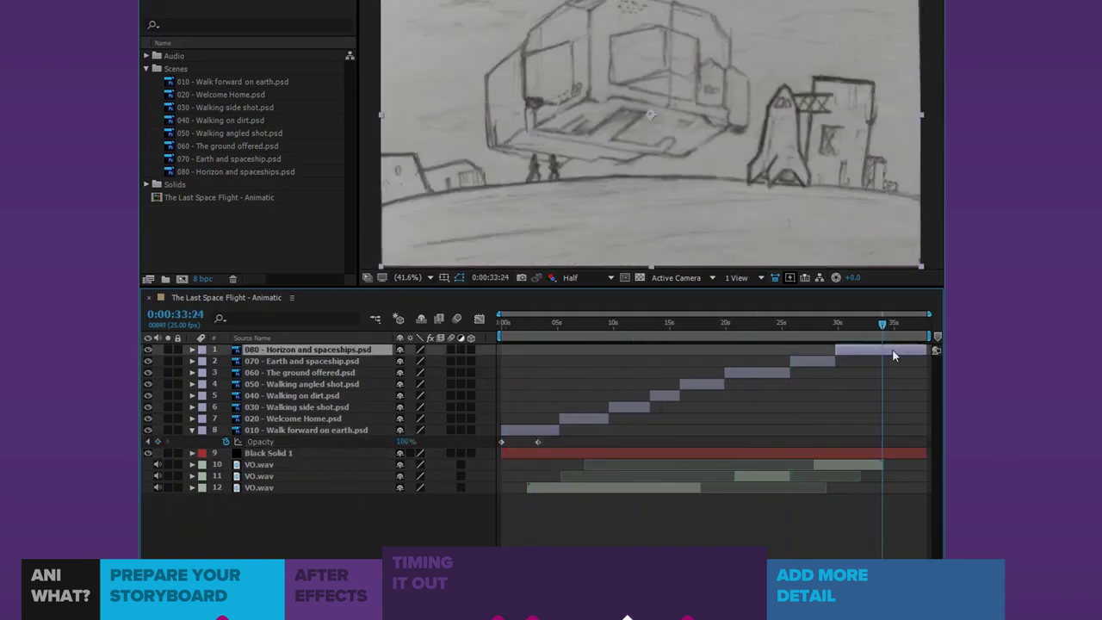
key("t")
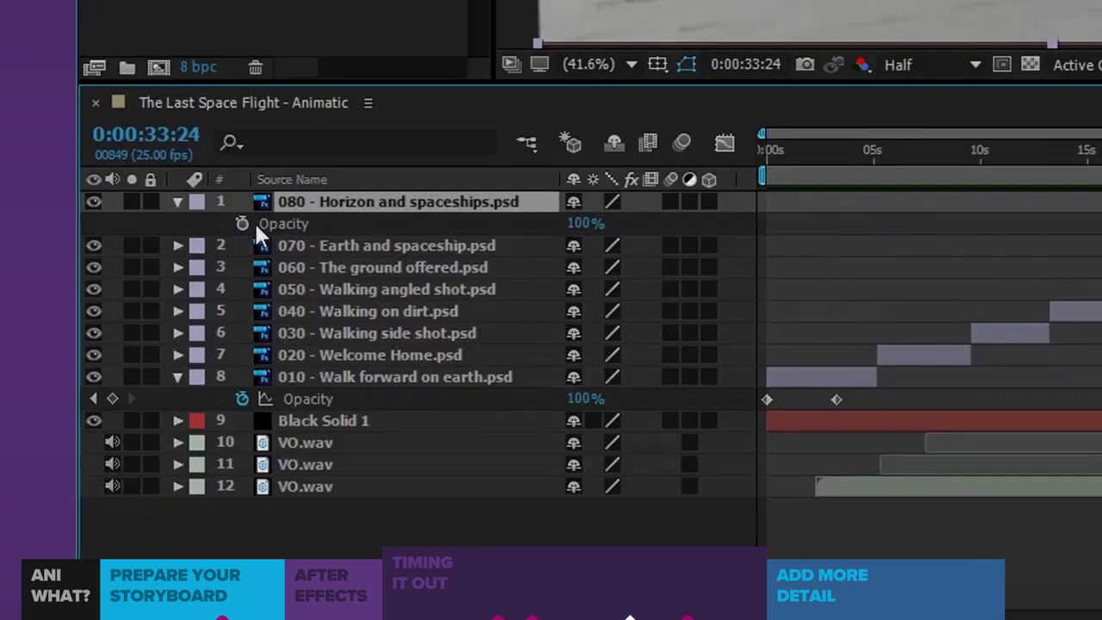
left_click(243, 223)
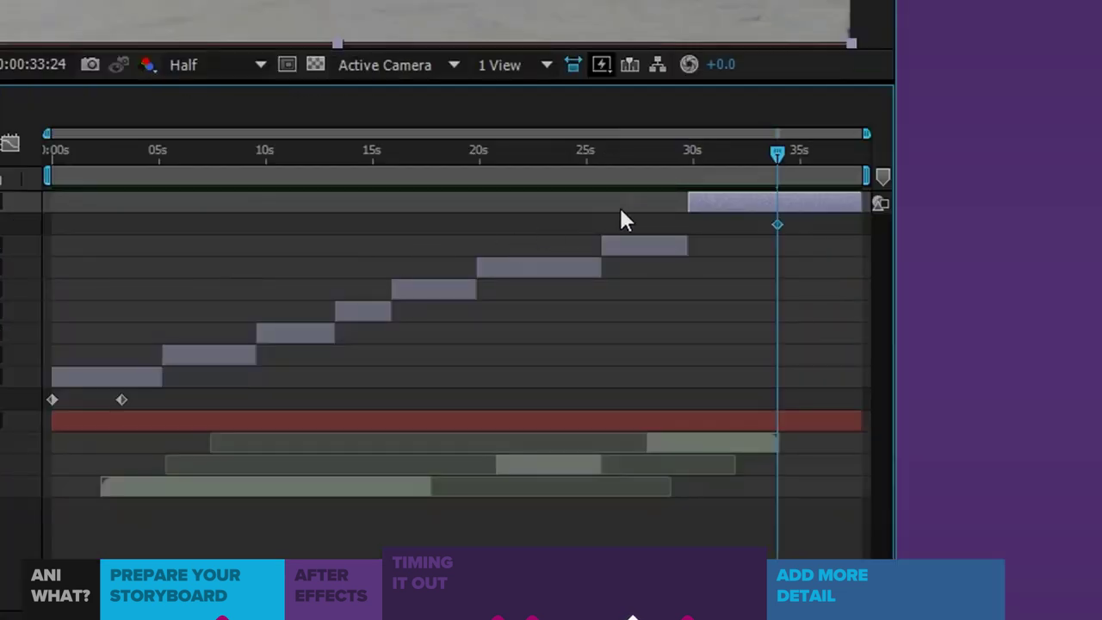
left_click_drag(777, 155, 865, 159)
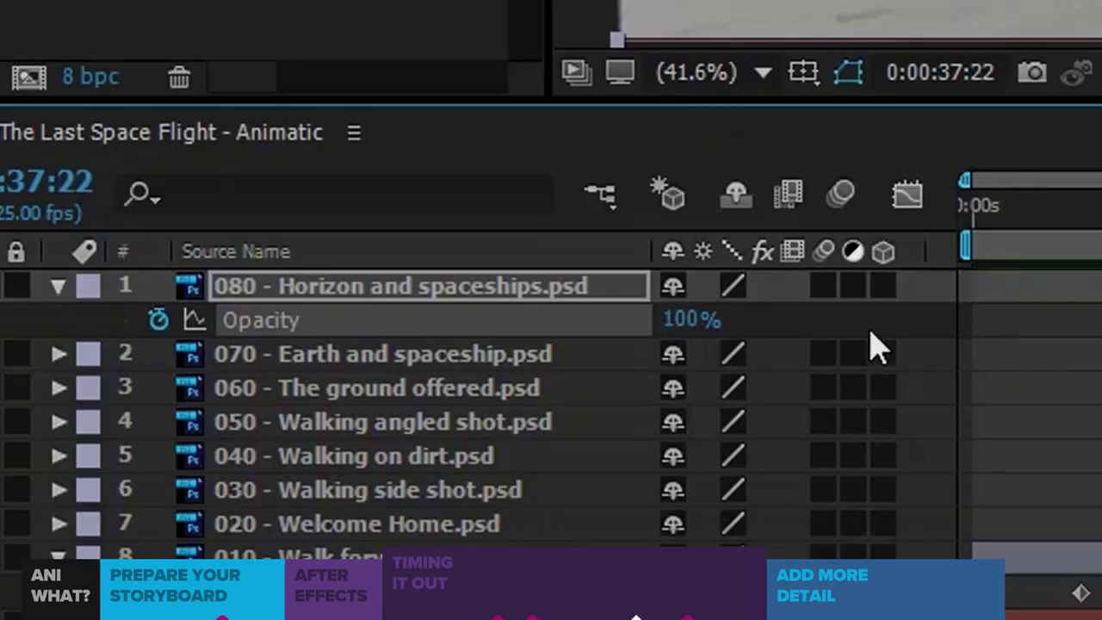
left_click(679, 324)
type("0:00:08:13")
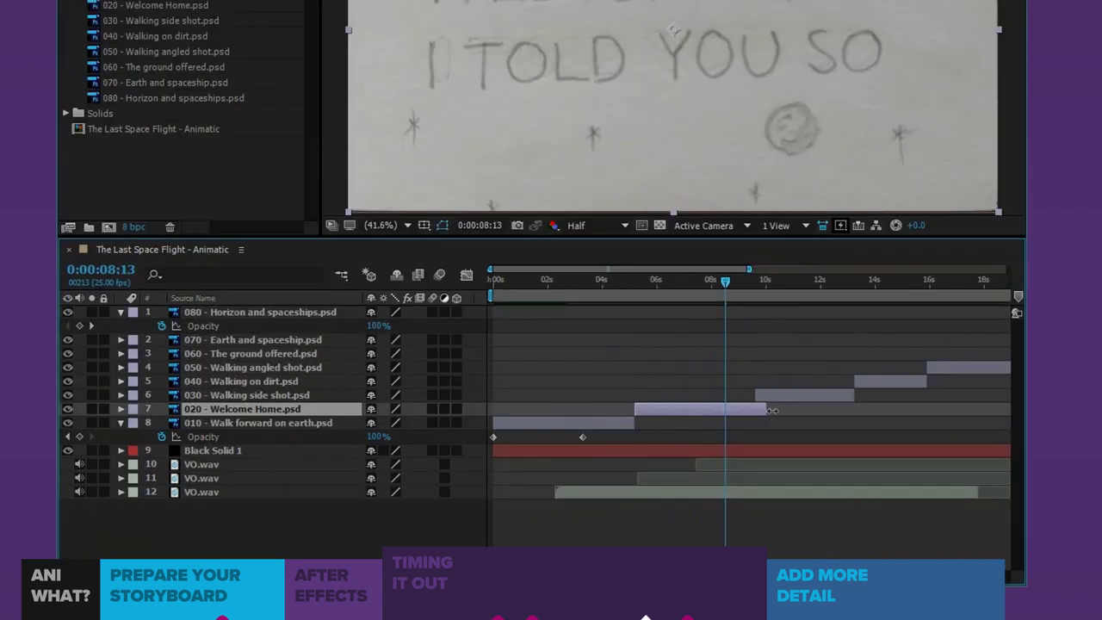
- Extend the 020 Welcome Home panel and fade 030 in from 0% at its start to 100% at 0:00:10:08
left_click_drag(772, 410, 780, 413)
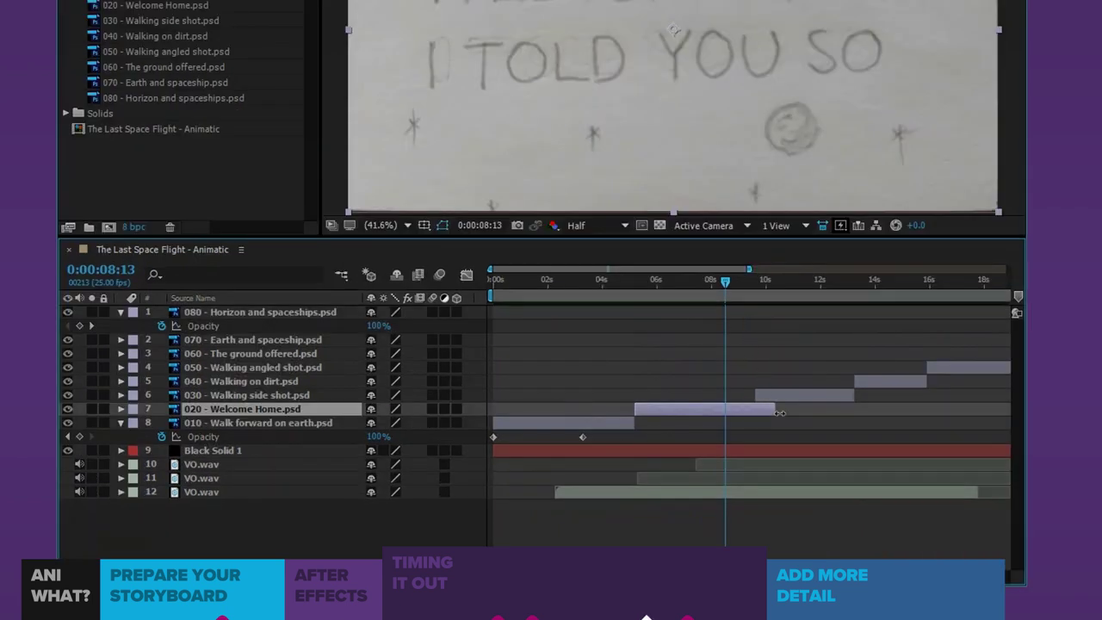
left_click(772, 284)
left_click(794, 396)
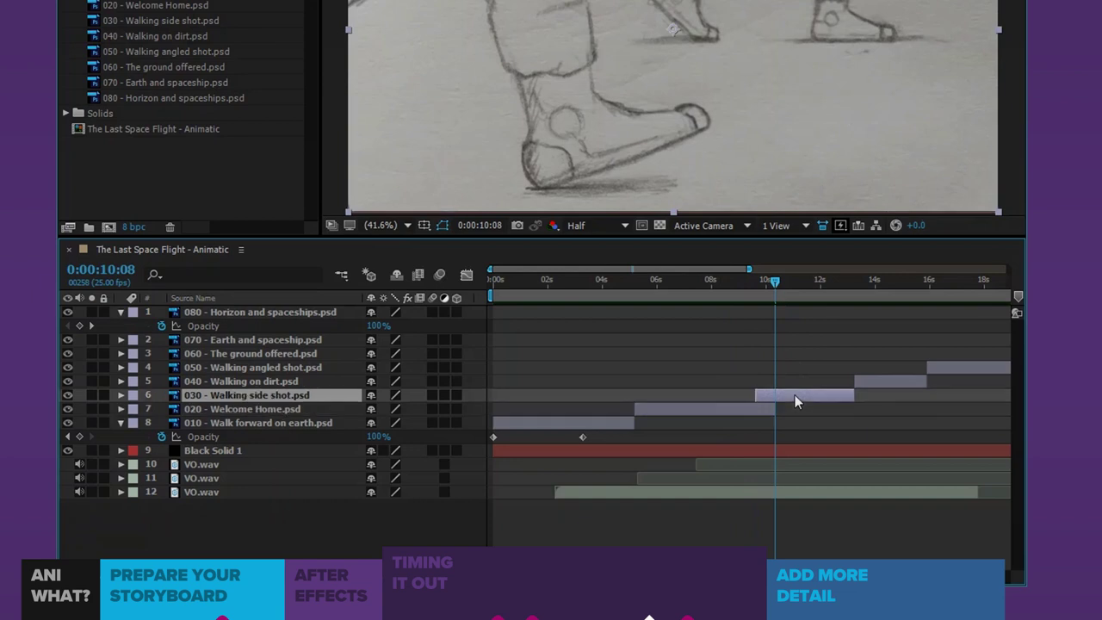
key("alt+shift+t")
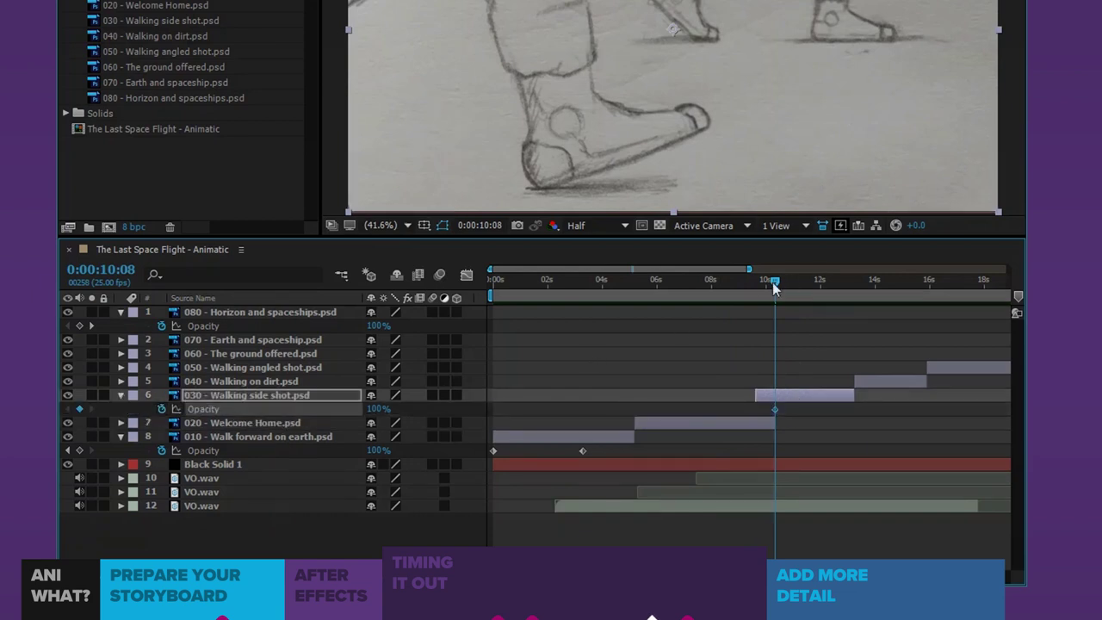
left_click_drag(773, 284, 755, 284)
left_click(375, 409)
type("0")
left_click(721, 284)
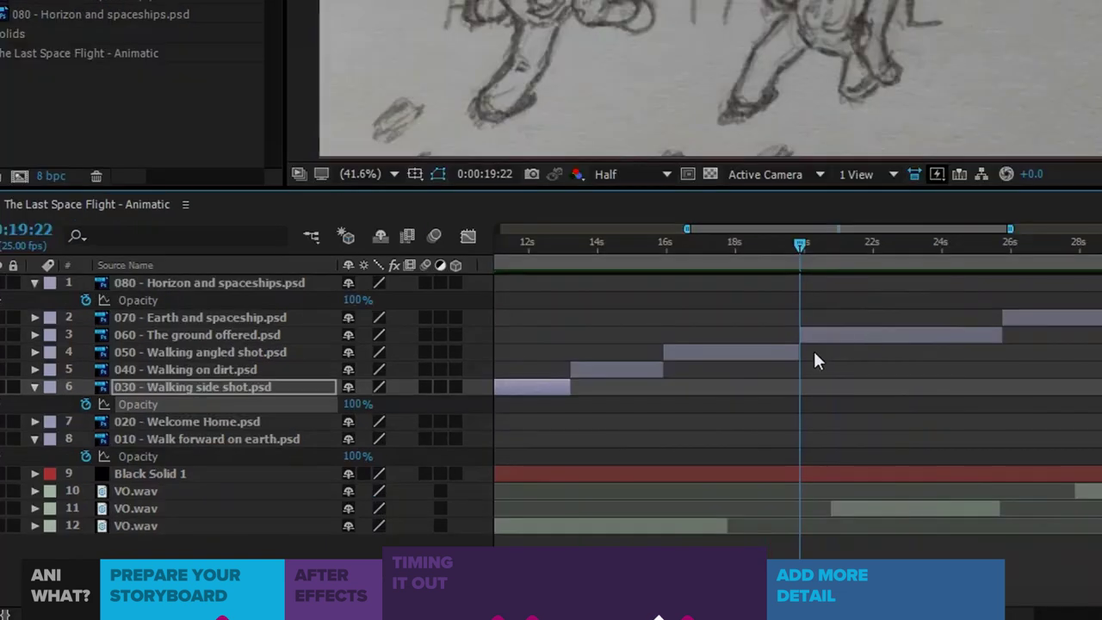
- Extend 050 past 19s and fade 060 from 0% at 0:00:19:22 to 100% at 0:00:21:04
left_click_drag(799, 353, 843, 353)
left_click(843, 248)
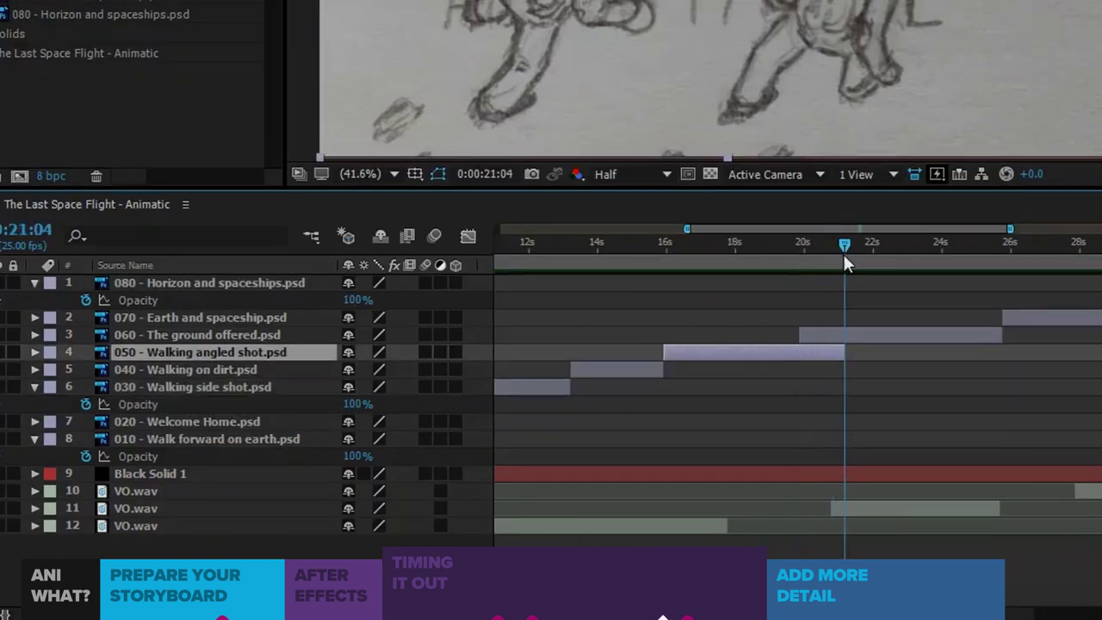
left_click(835, 336)
key("t")
left_click(85, 352)
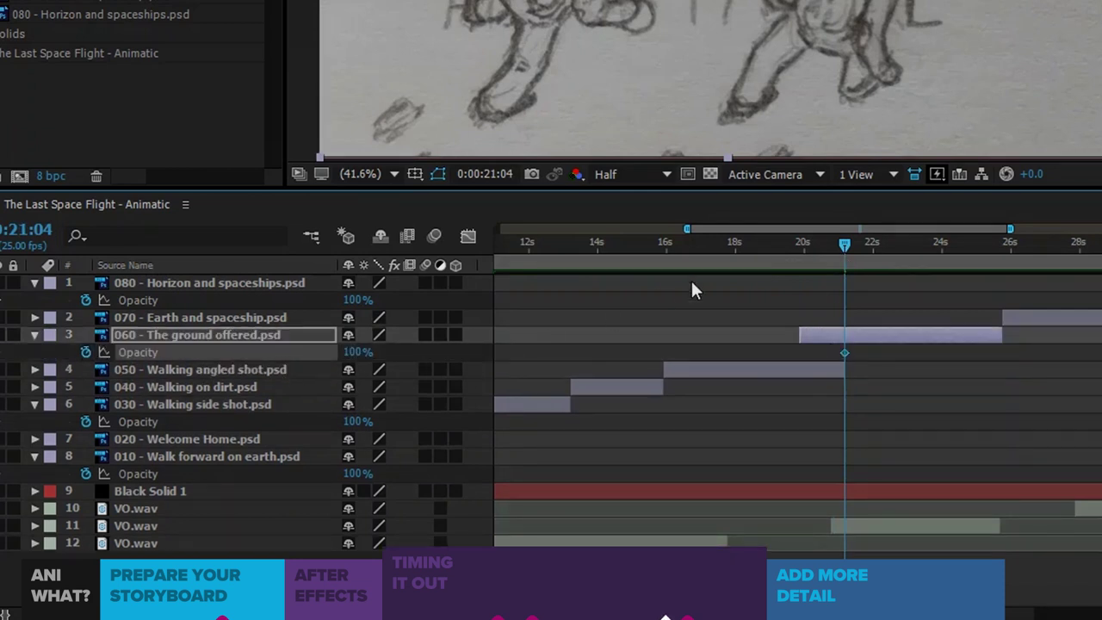
left_click(800, 245)
left_click(355, 352)
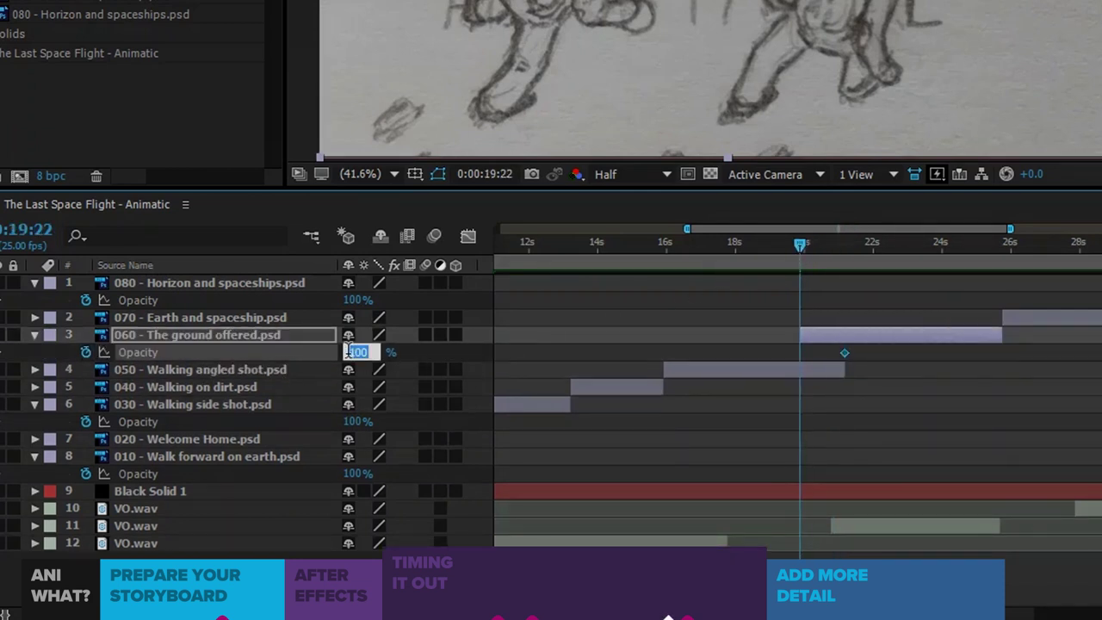
type("0")
key("Return")
key("minus")
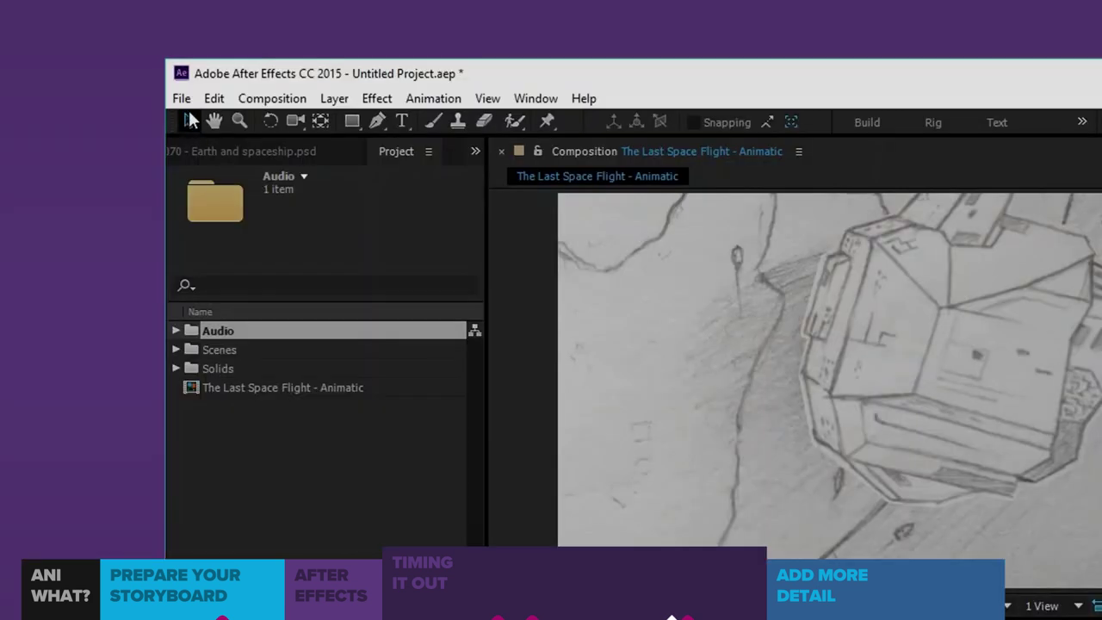
left_click(187, 102)
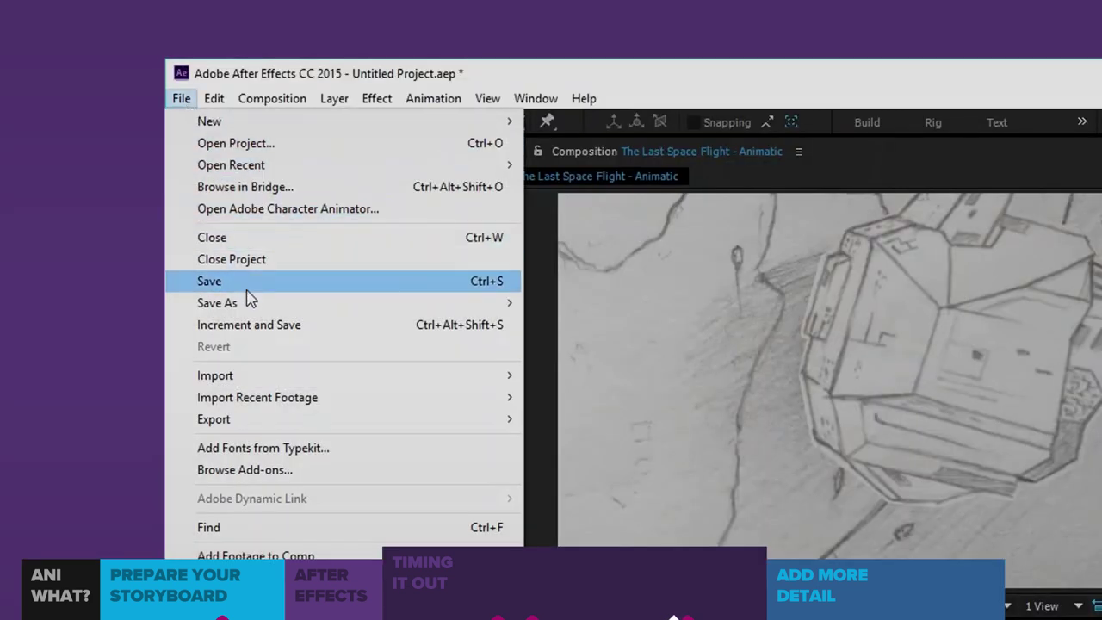
- Save the project as 'The Last Space Flight' in TheLastSpaceFlight/WIP/AE
mouse_move(255, 310)
left_click(538, 306)
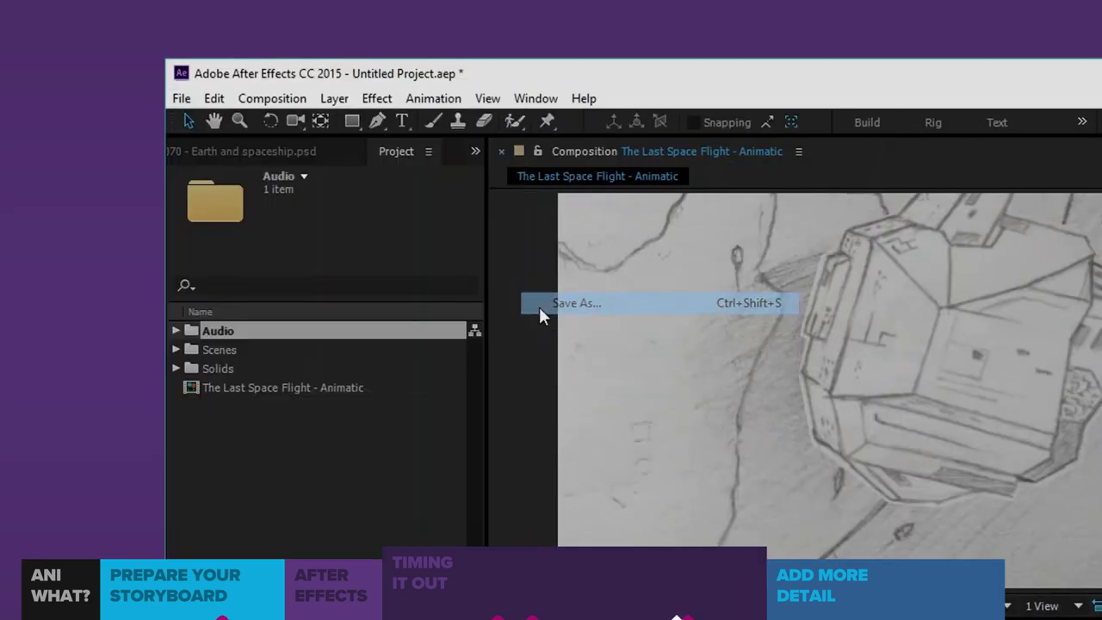
double_click(370, 176)
double_click(340, 171)
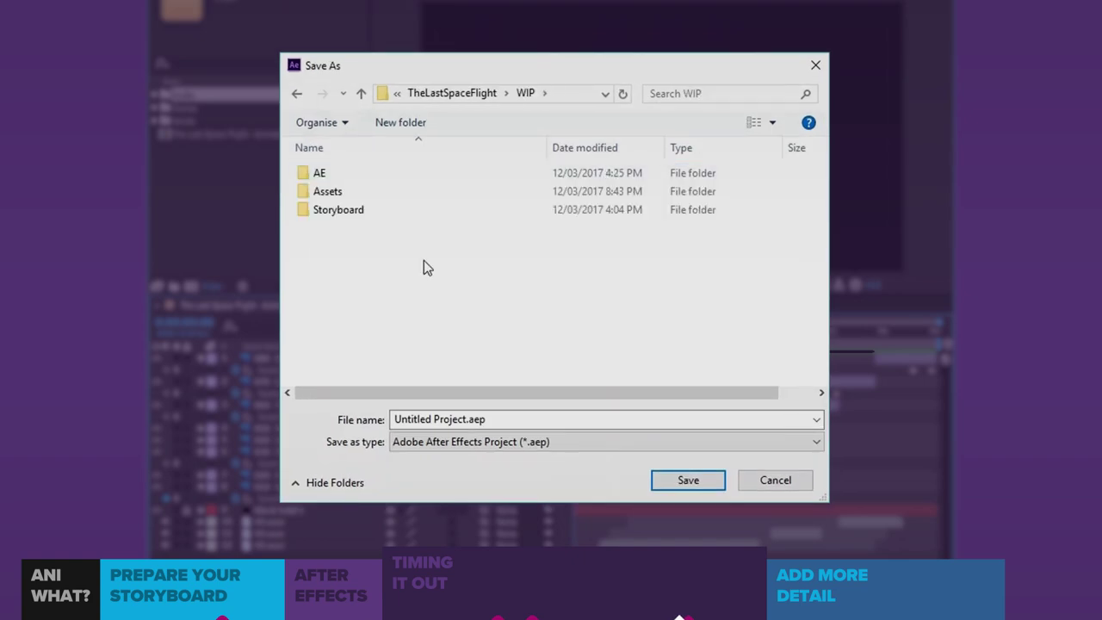
double_click(334, 176)
key("ctrl+a")
type("T")
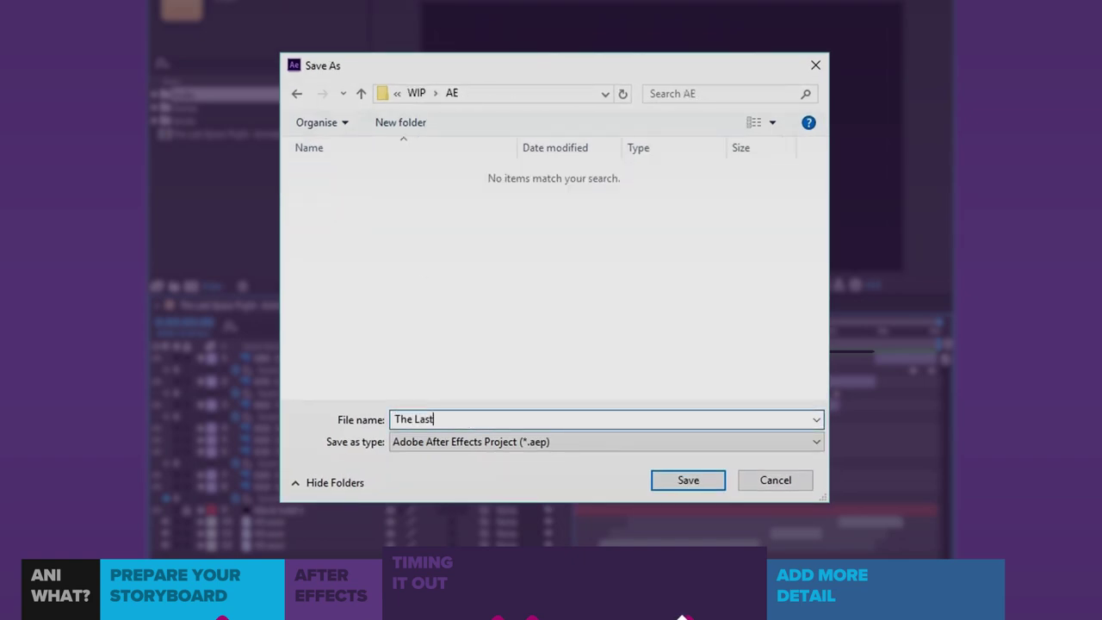
type("he Last Space Flight - v001")
key("Return")
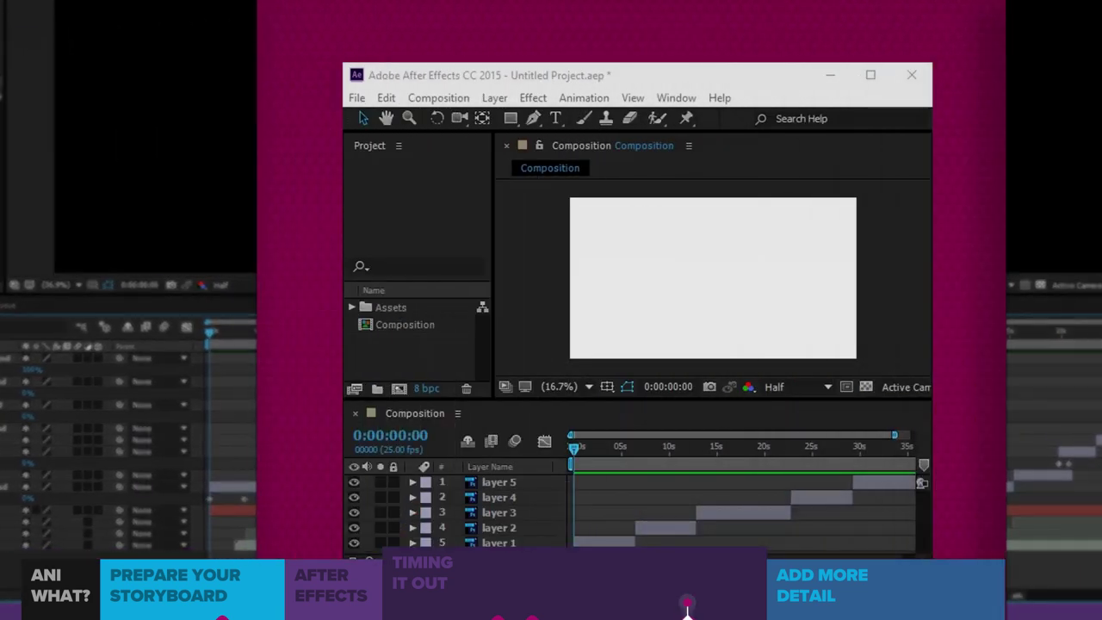
- Save a demo project as 'My Project'
left_click(356, 98)
mouse_move(433, 284)
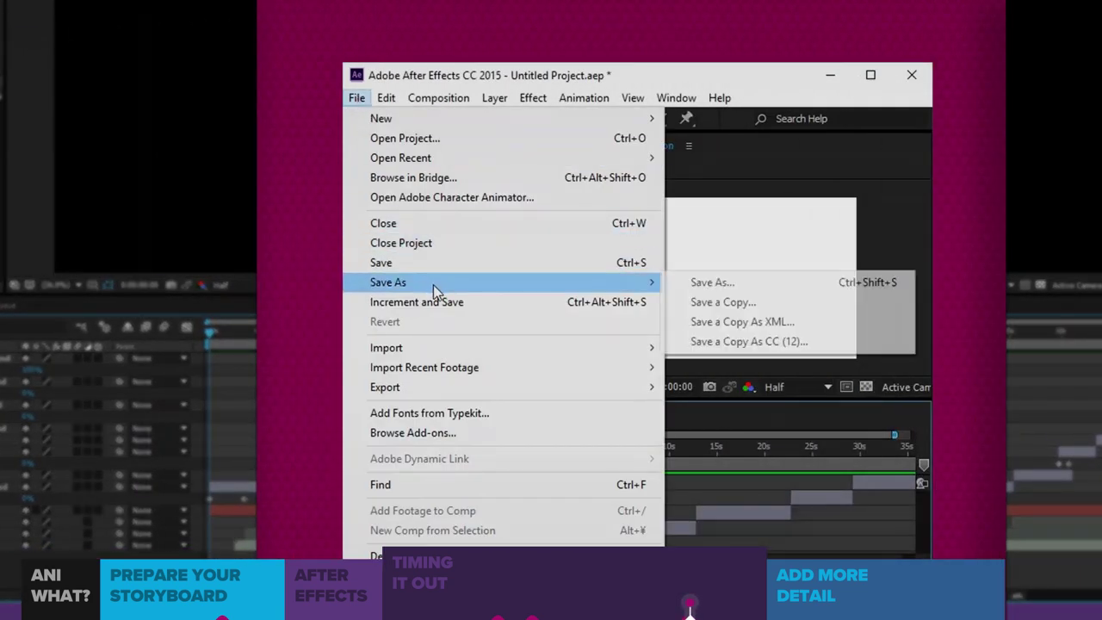
left_click(695, 284)
type("My Project")
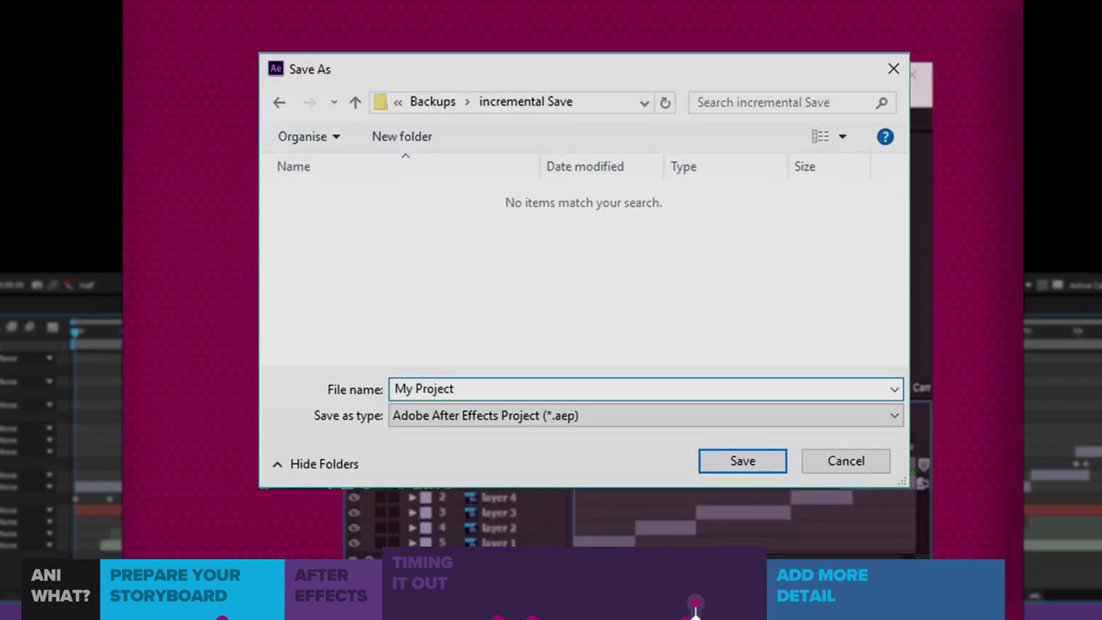
key("Return")
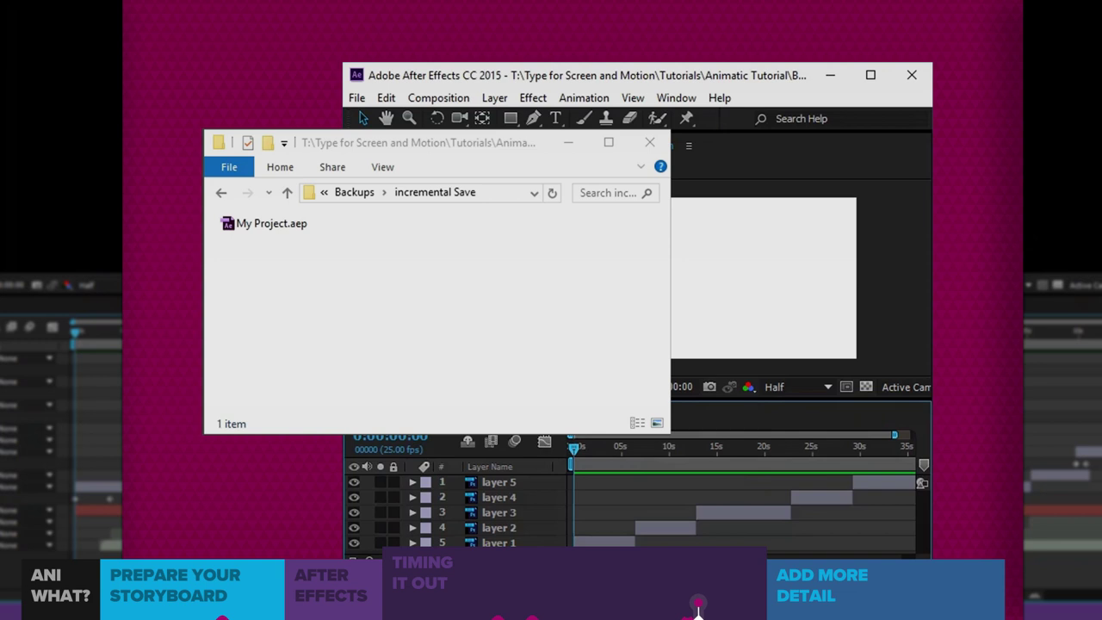
- Increment and Save to My Project 2, then Ctrl+Alt+Shift+S for versions 3 and 4, and play back
key("alt+Tab")
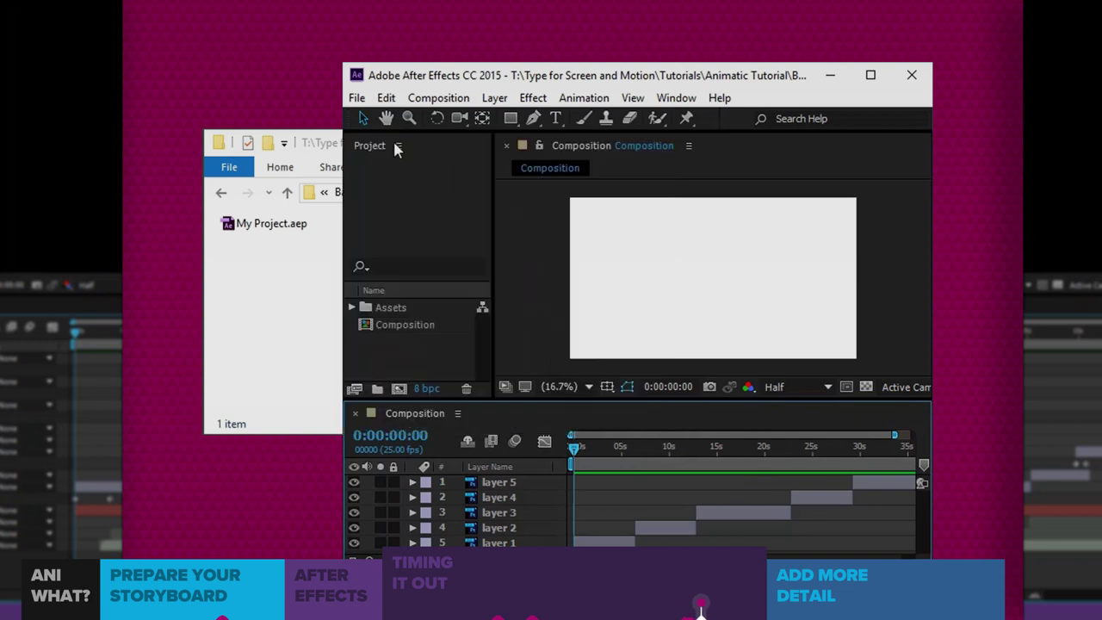
left_click(355, 97)
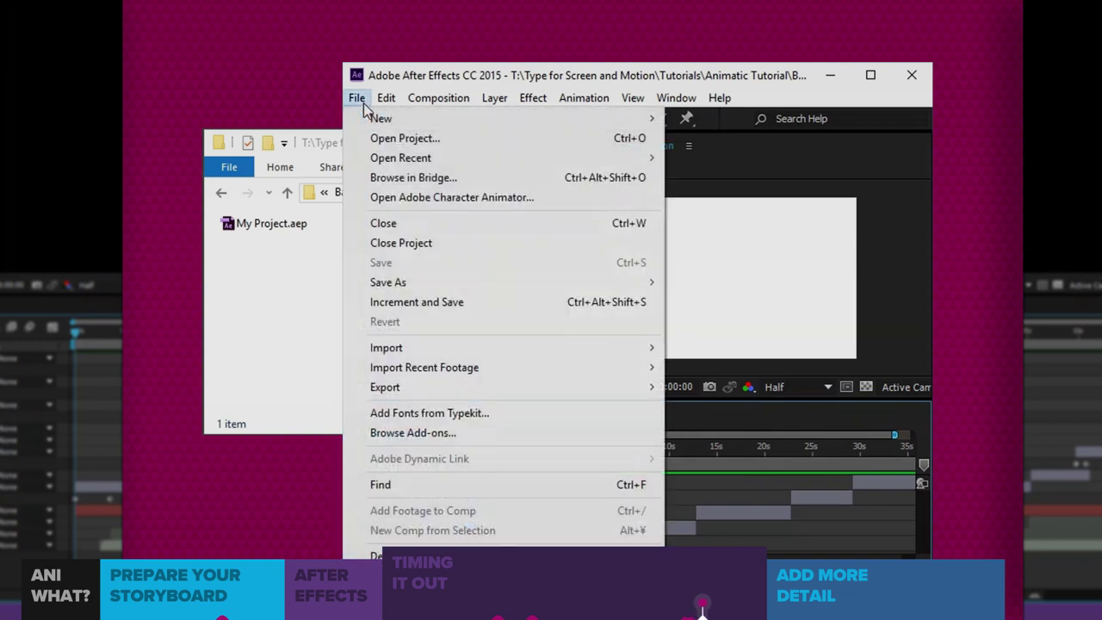
left_click(441, 304)
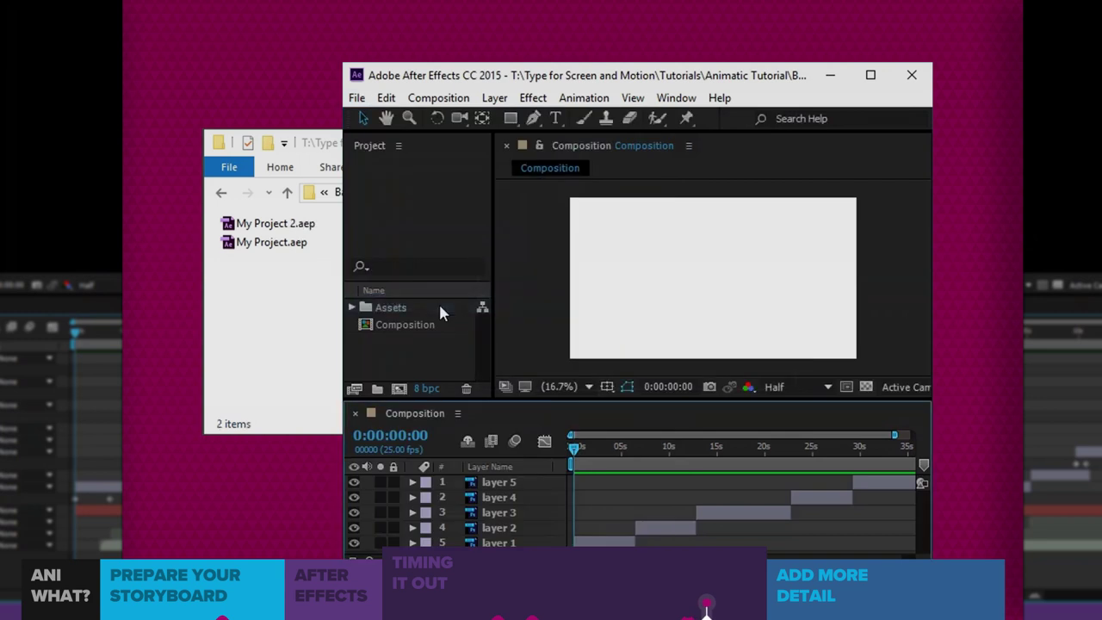
key("ctrl+alt+shift+s")
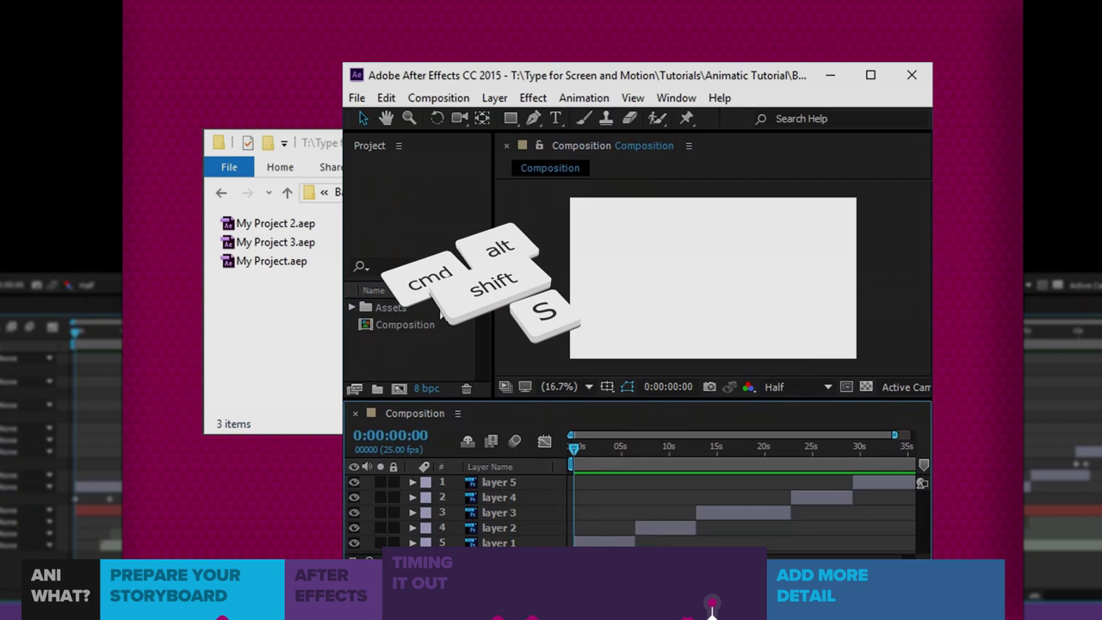
key("ctrl+alt+shift+s")
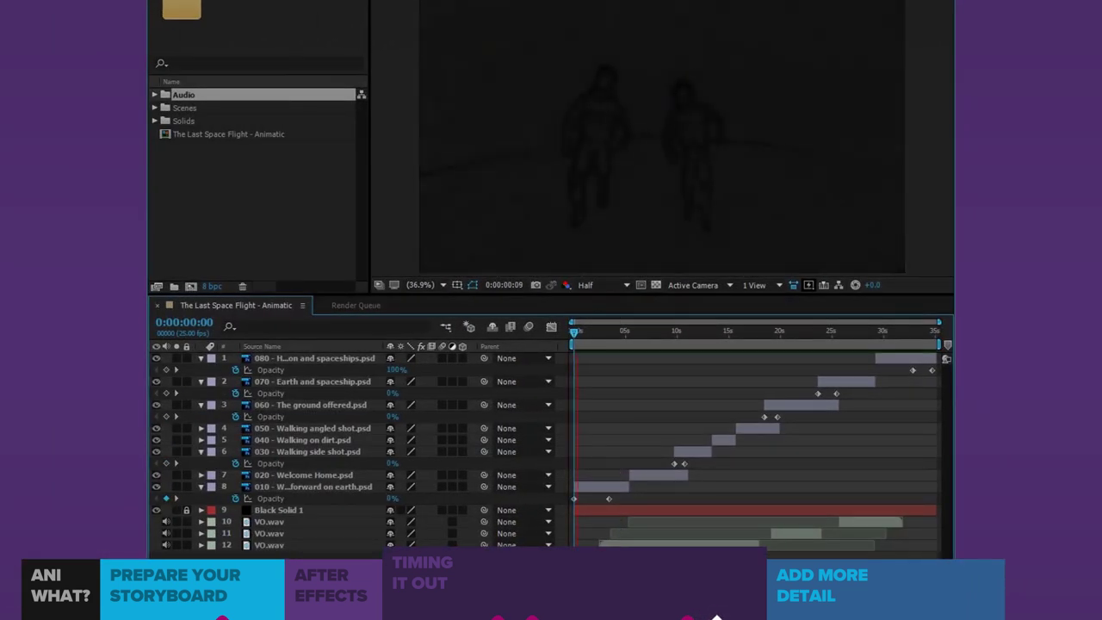
key("space")
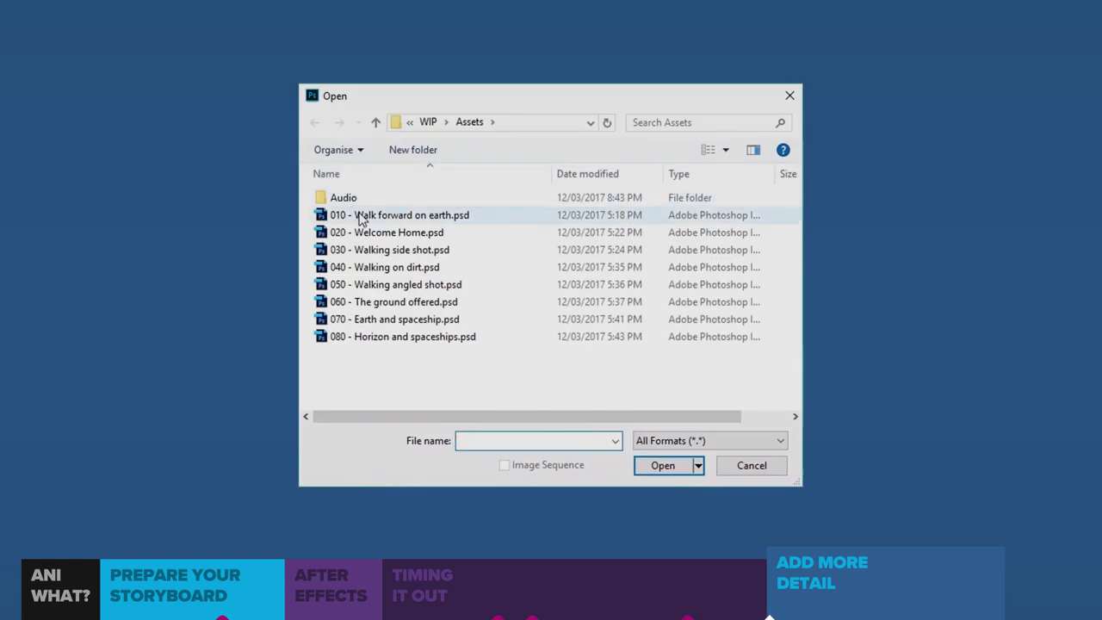
- Open 010 - Walk forward on earth.psd, lasso both astronauts, and cut them to a new layer
double_click(366, 216)
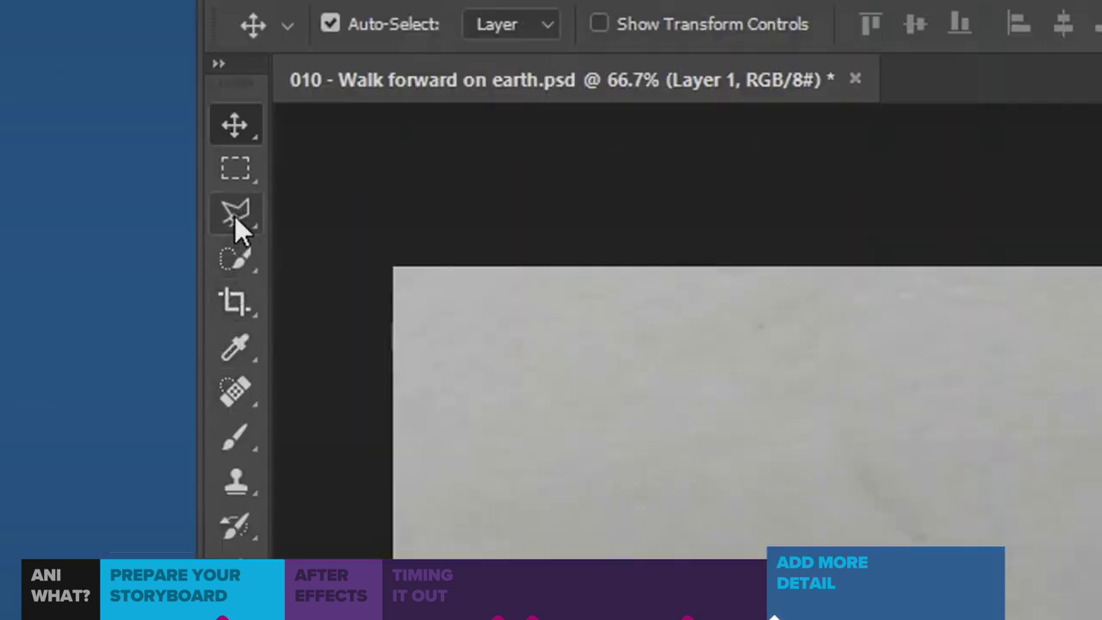
left_click(79, 124)
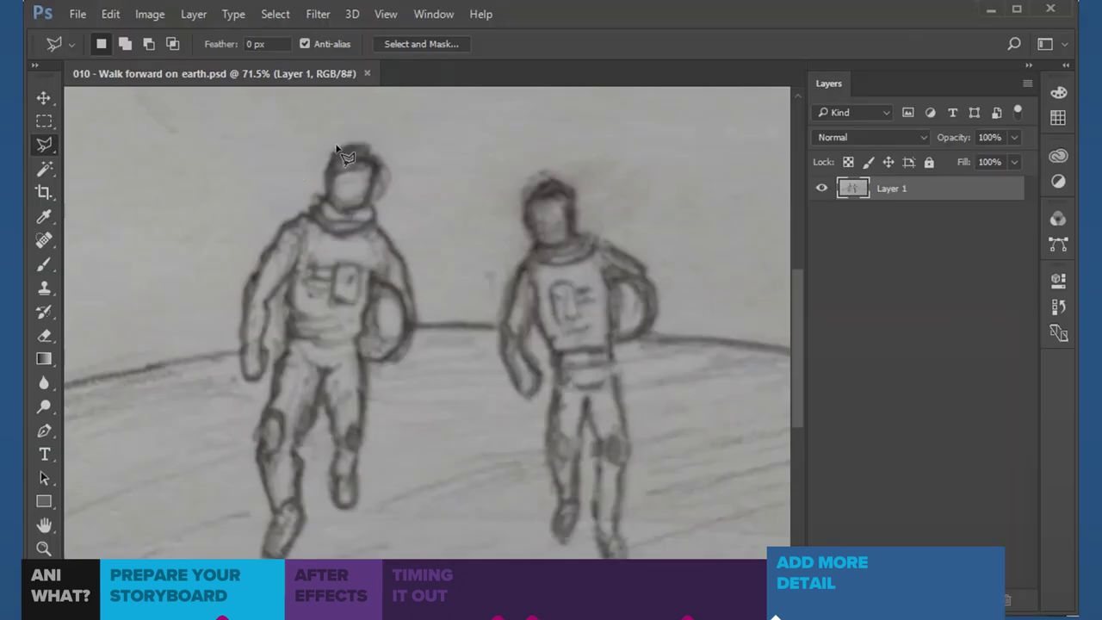
mouse_move(348, 133)
left_mouse_down()
mouse_move(230, 289)
mouse_move(226, 358)
mouse_move(259, 519)
mouse_move(374, 518)
mouse_move(366, 460)
mouse_move(424, 322)
mouse_move(394, 220)
mouse_move(401, 170)
mouse_move(349, 134)
left_mouse_up()
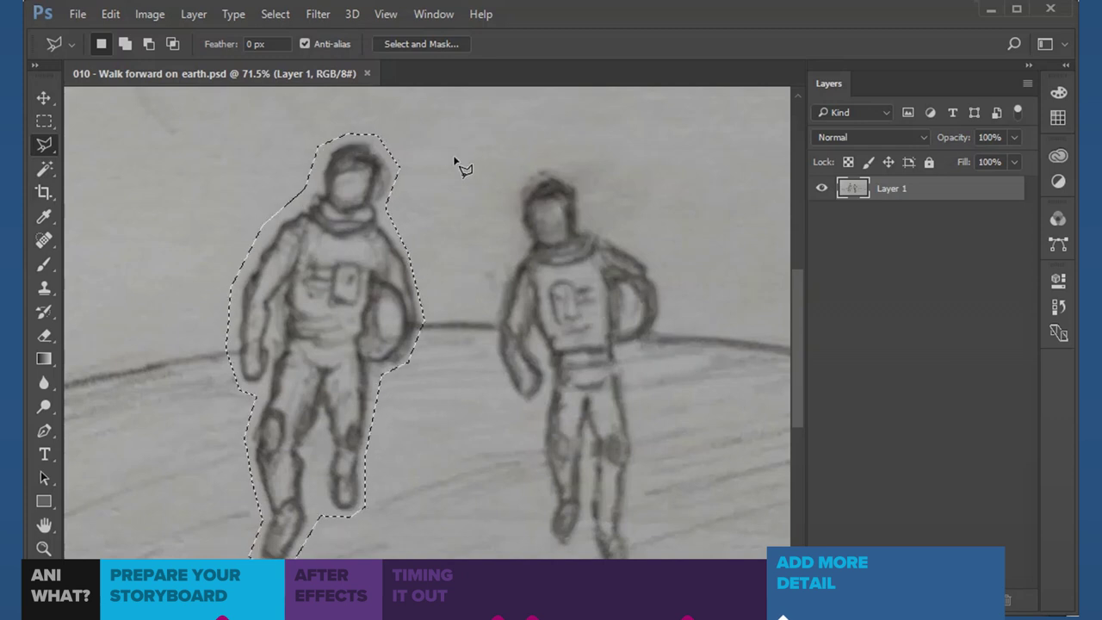
key("shift")
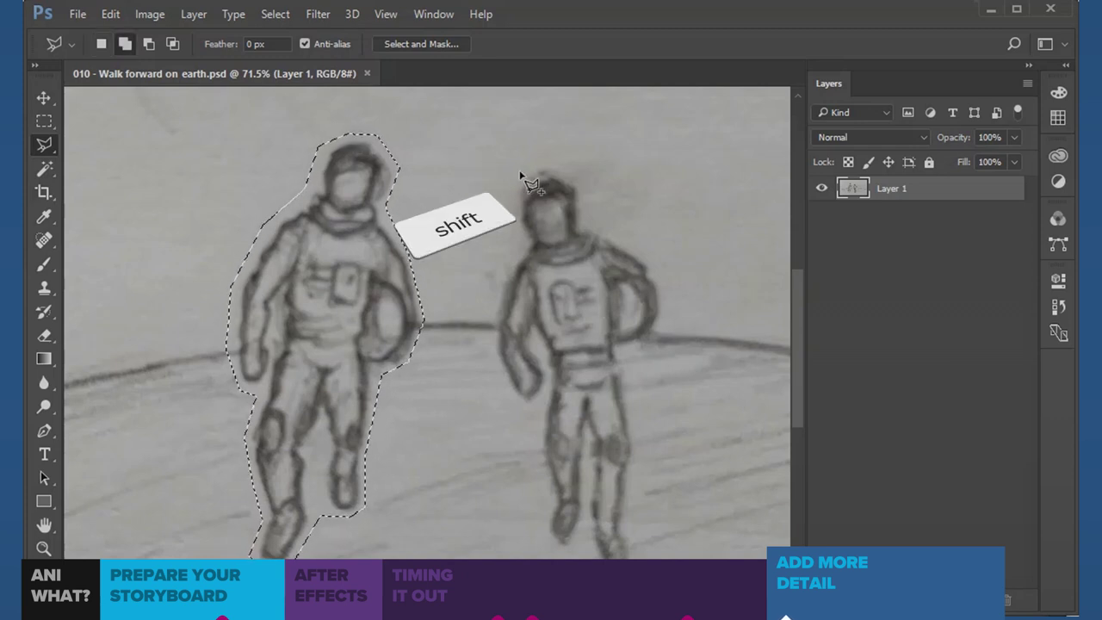
mouse_move(528, 169)
left_mouse_down()
mouse_move(522, 241)
mouse_move(502, 305)
mouse_move(507, 389)
mouse_move(540, 412)
mouse_move(543, 526)
mouse_move(566, 548)
mouse_move(630, 529)
mouse_move(637, 457)
mouse_move(627, 371)
mouse_move(667, 297)
mouse_move(585, 188)
mouse_move(528, 172)
left_mouse_up()
left_click(194, 14)
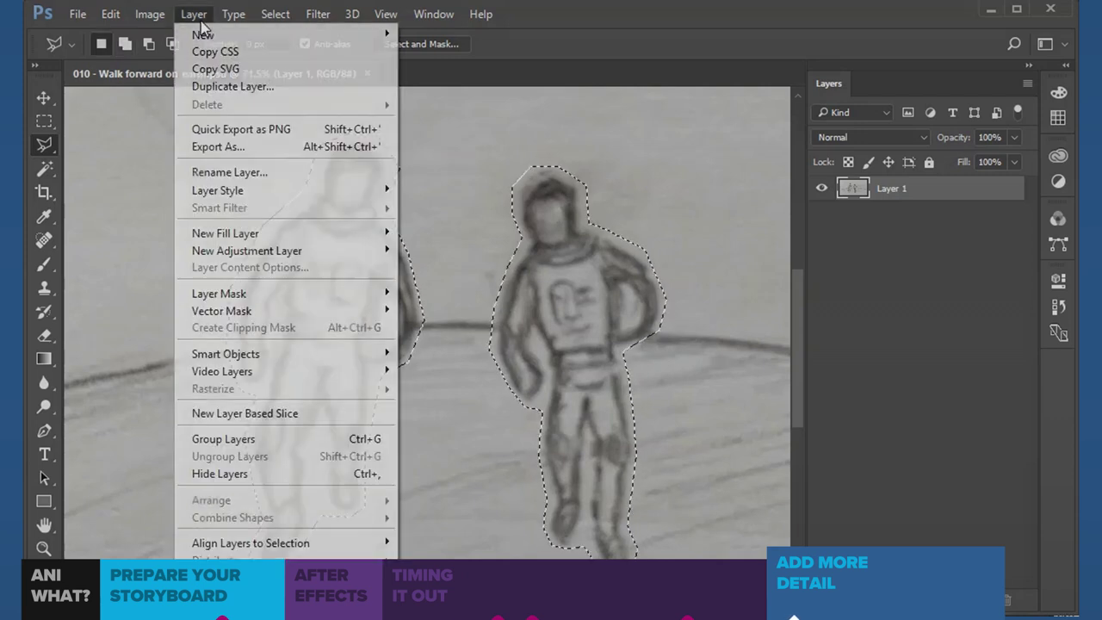
mouse_move(207, 37)
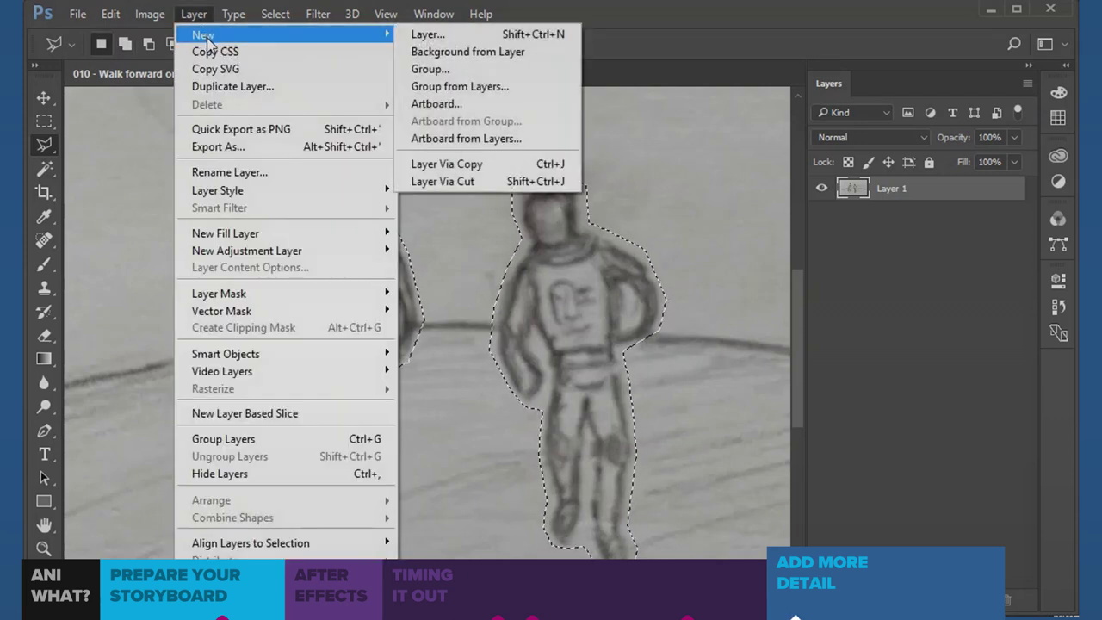
left_click(471, 184)
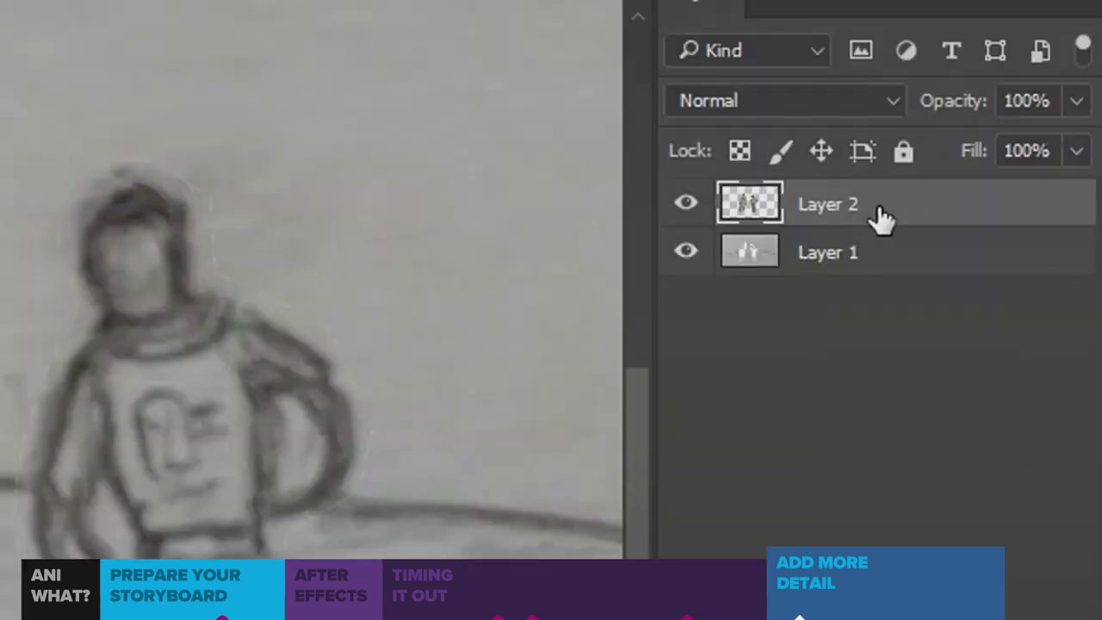
- Rename the astronaut layer 'People' and the background layer 'BG', then save the PSD
left_click(882, 263)
left_click(692, 265)
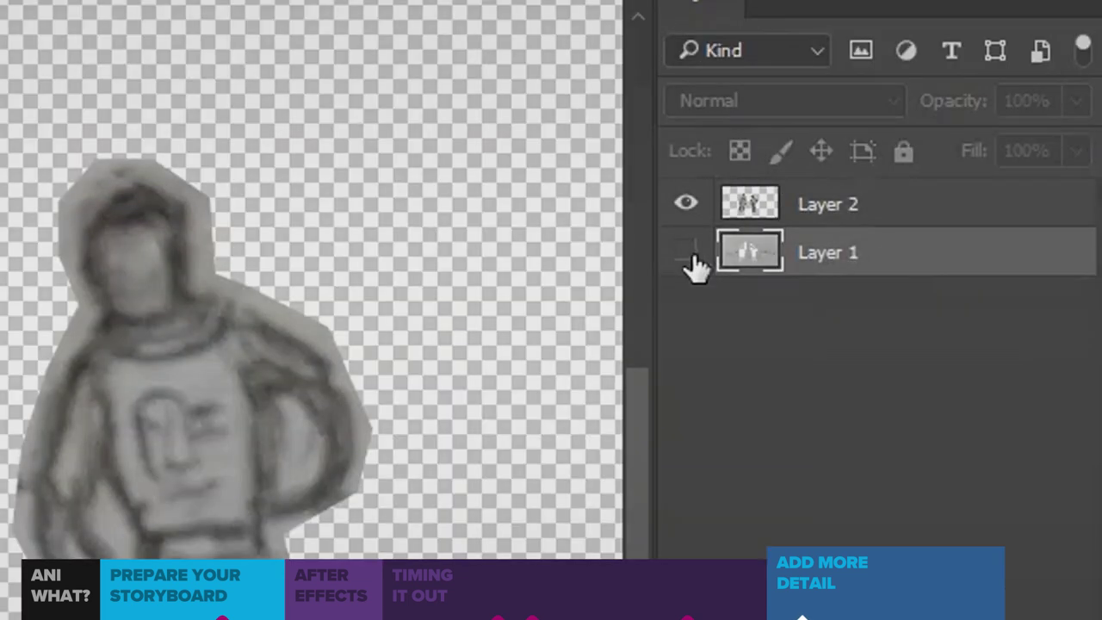
left_click(692, 265)
double_click(823, 211)
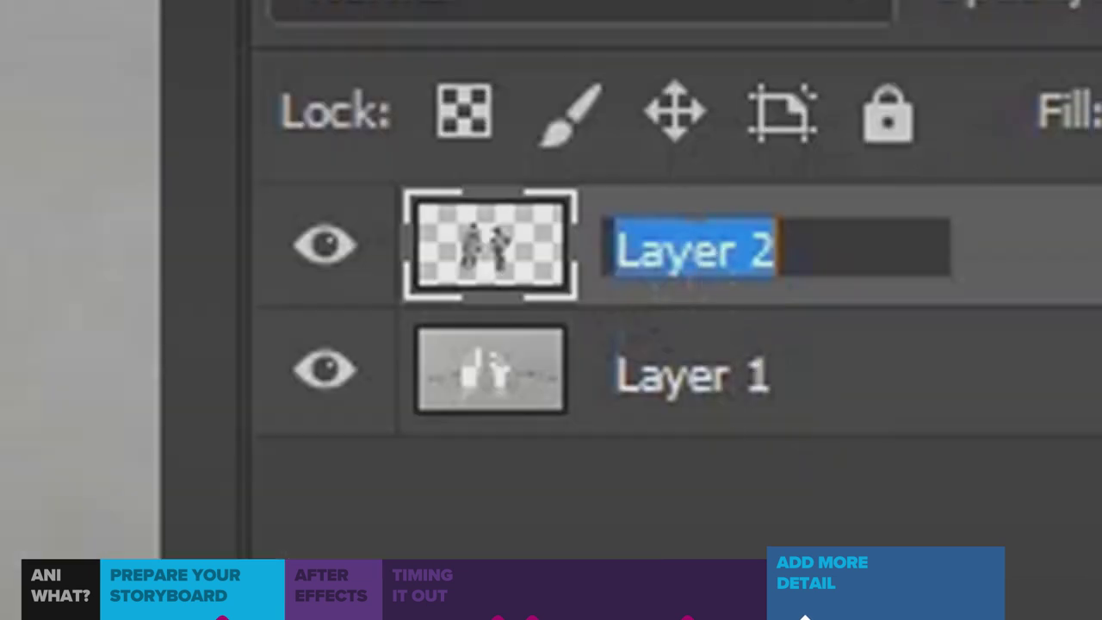
type("People")
key("Return")
double_click(714, 383)
type("BG")
key("Return")
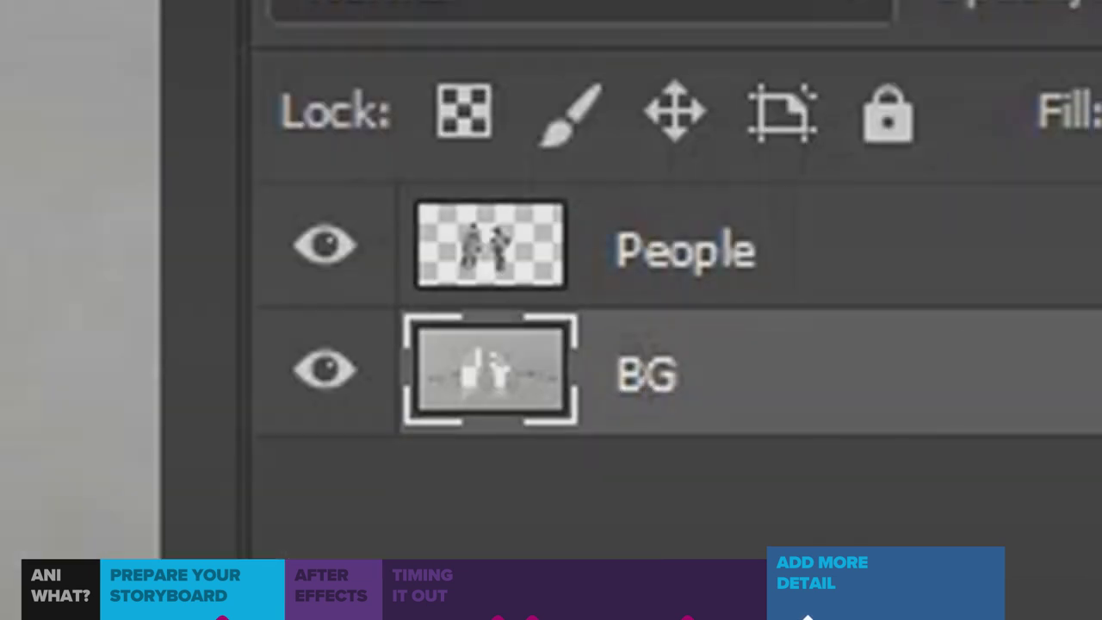
key("ctrl+s")
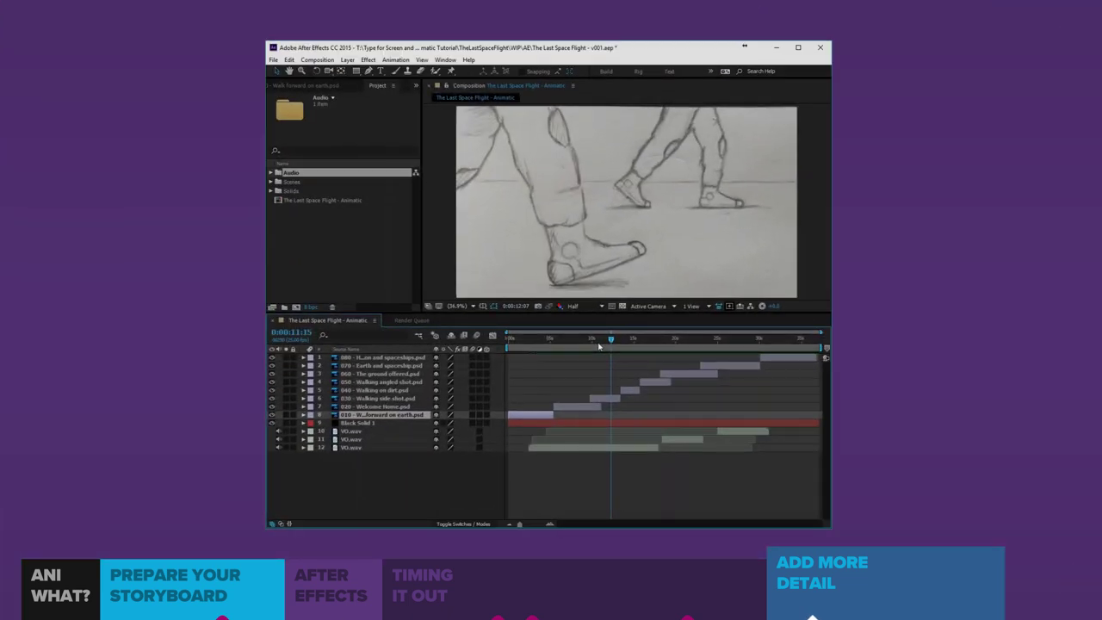
- Convert the 010 - Walk forward on earth panel layer to a layered comp and open it
left_click(588, 347)
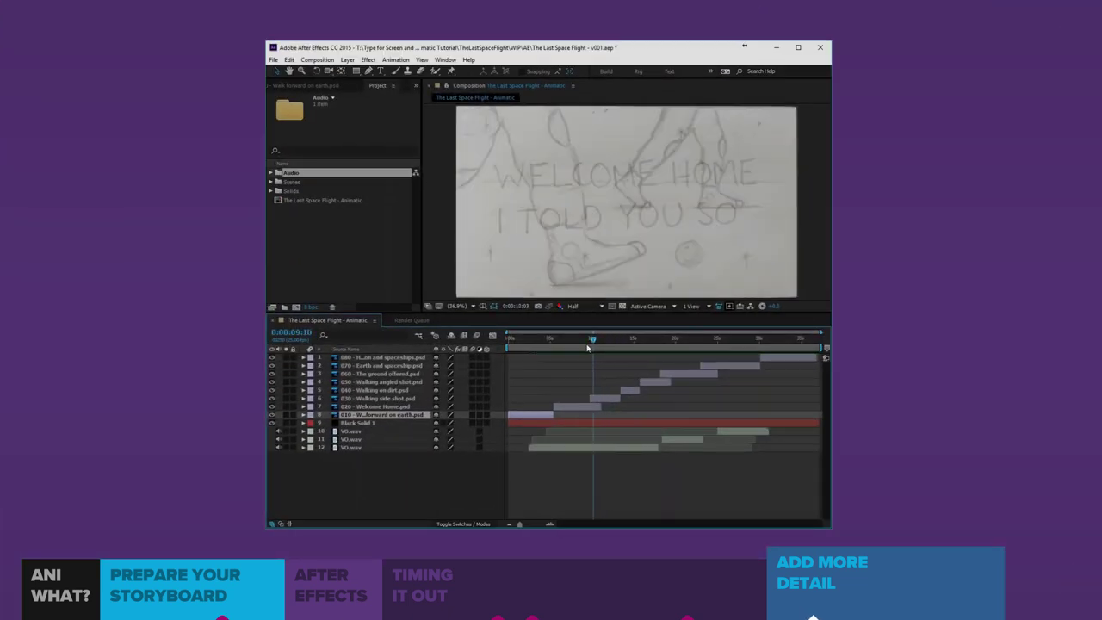
left_click_drag(588, 348, 531, 342)
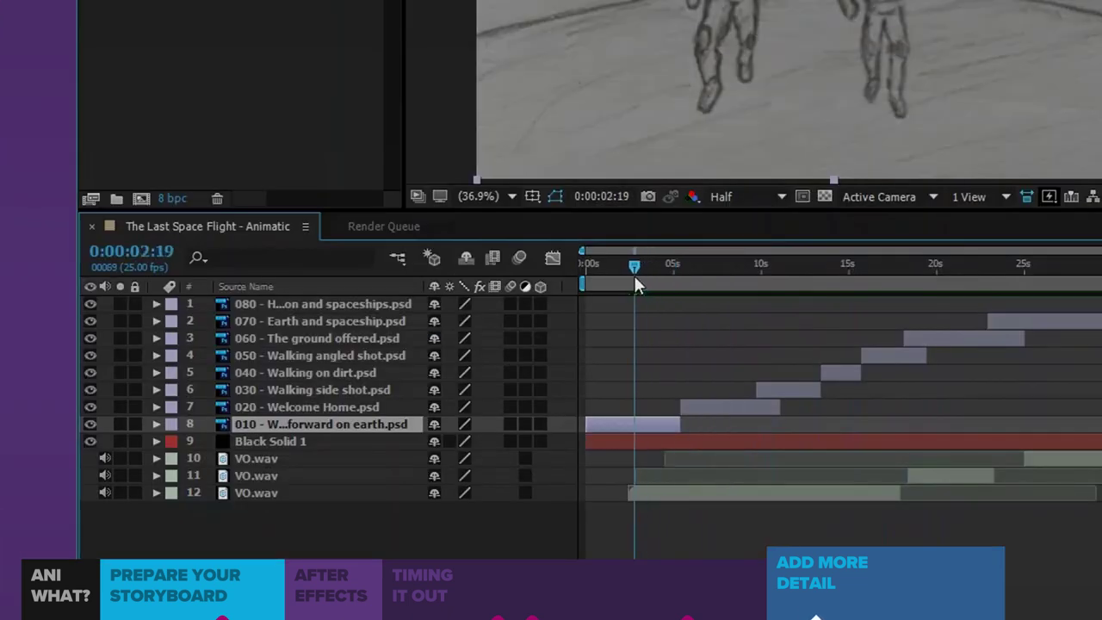
right_click(612, 425)
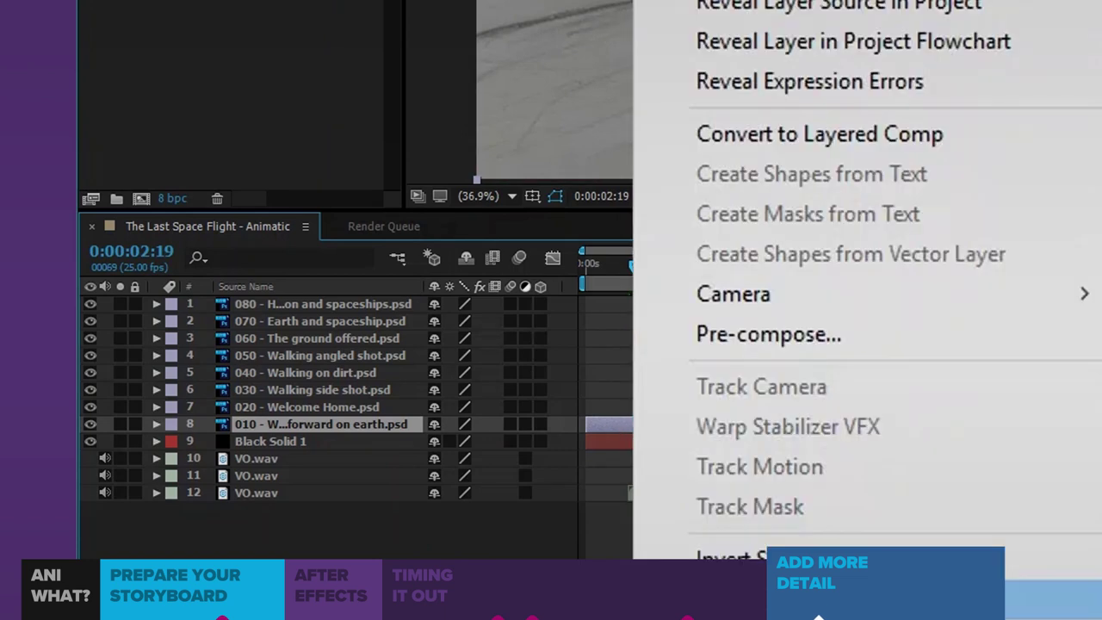
left_click(859, 146)
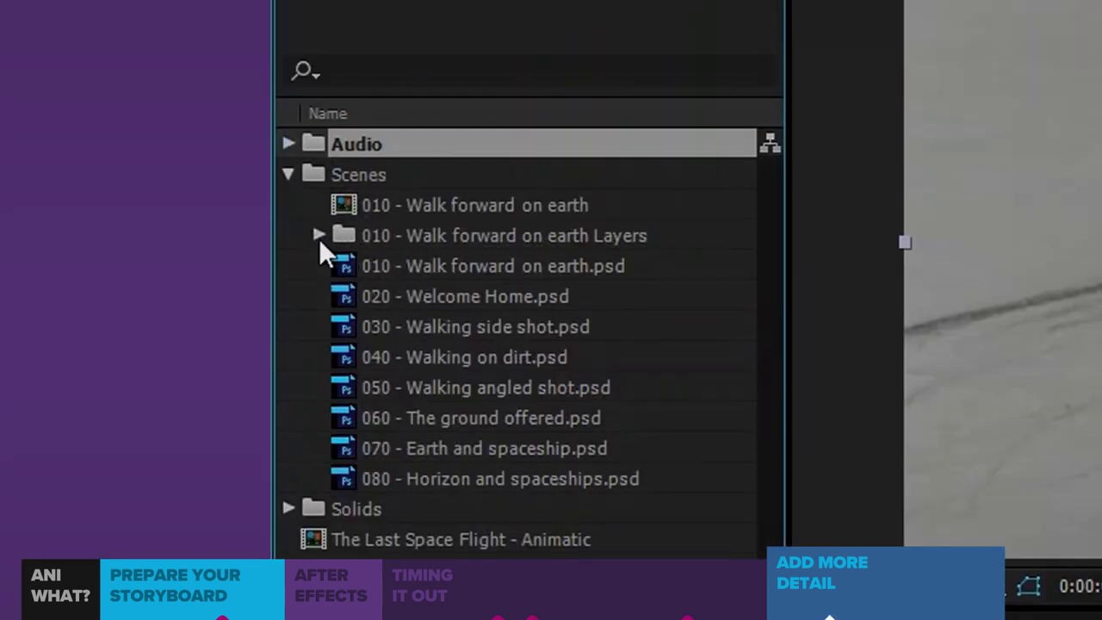
left_click(318, 235)
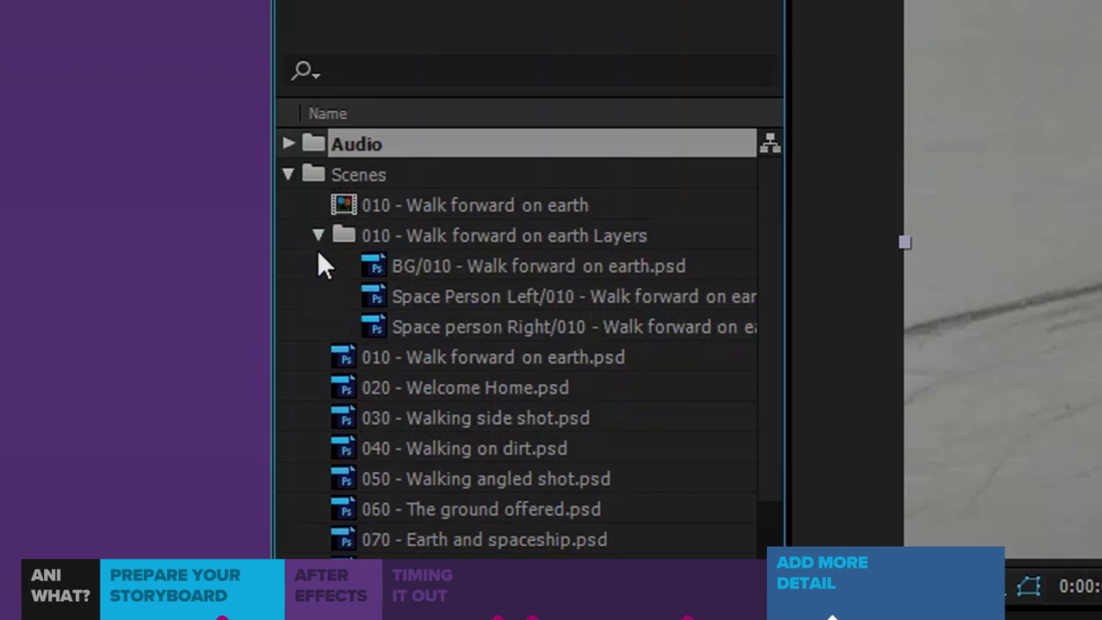
left_click(318, 240)
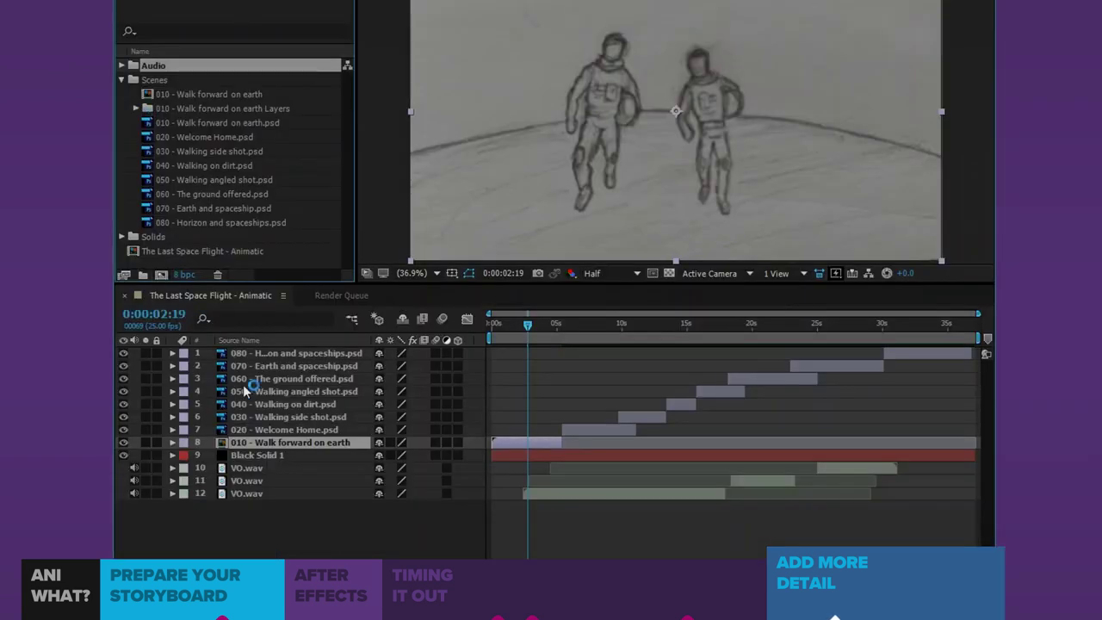
double_click(512, 443)
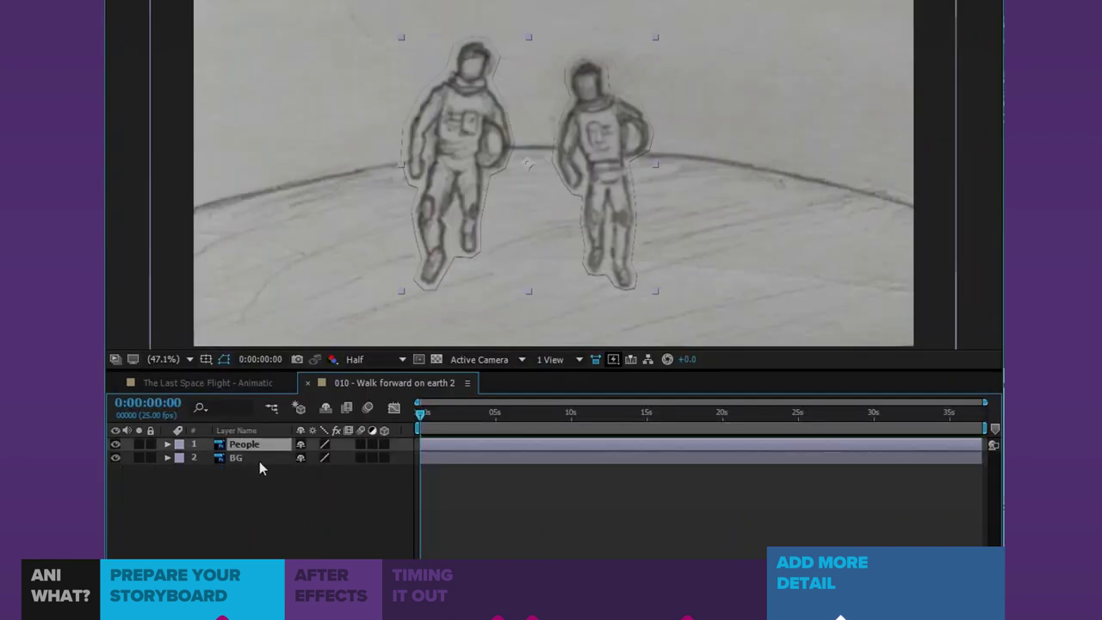
- End the layered comp's work area where the first panel ends, at 0:00:05:17
left_click(258, 460)
left_click(668, 428)
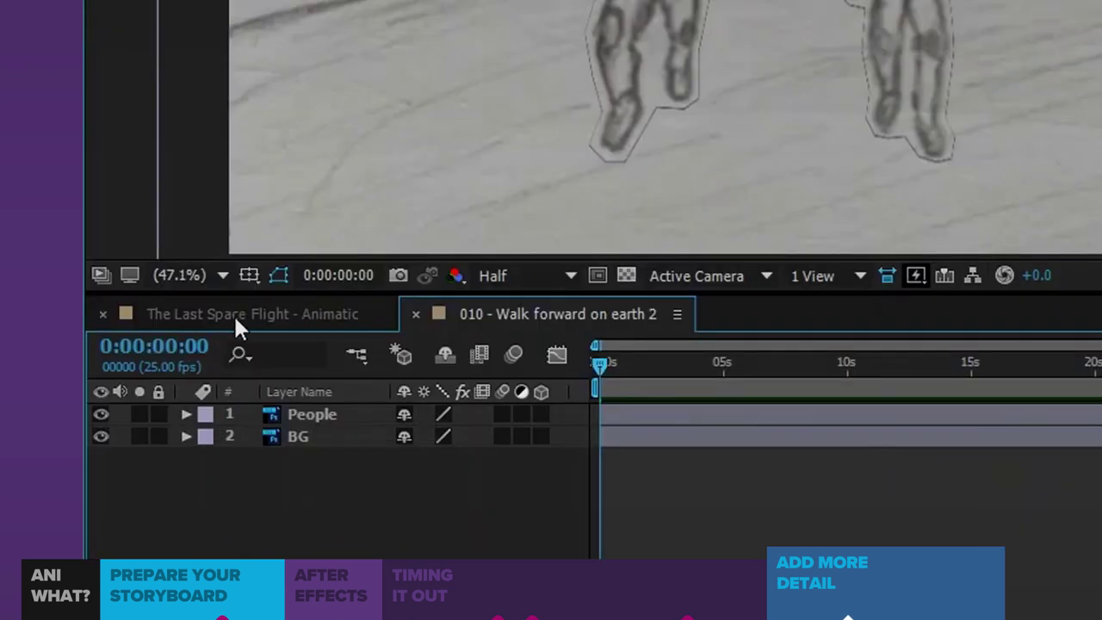
left_click(203, 384)
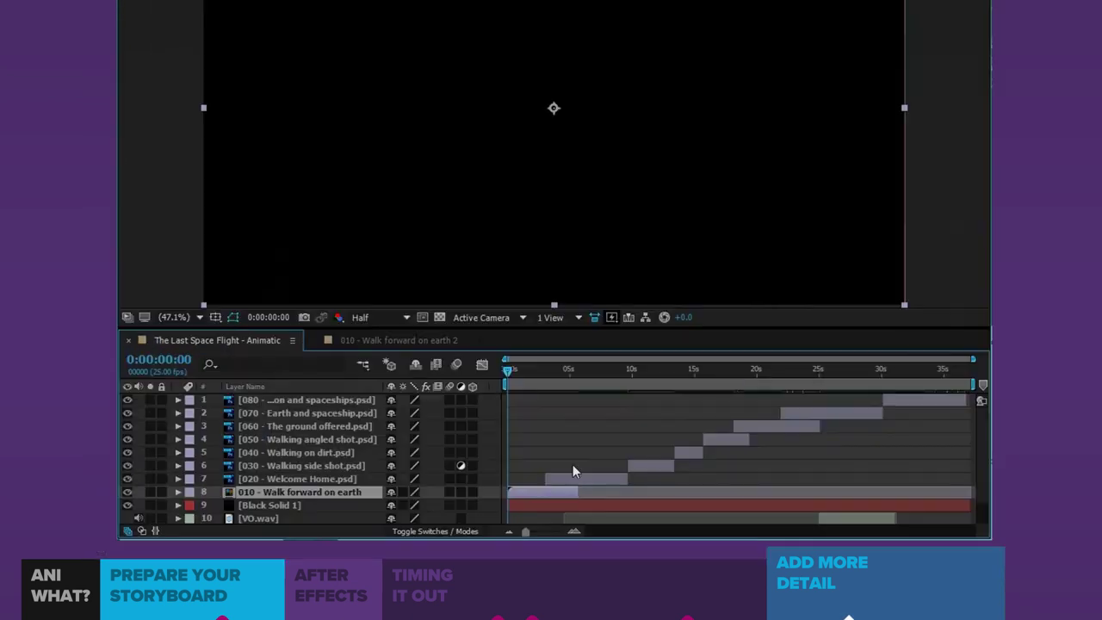
key("o")
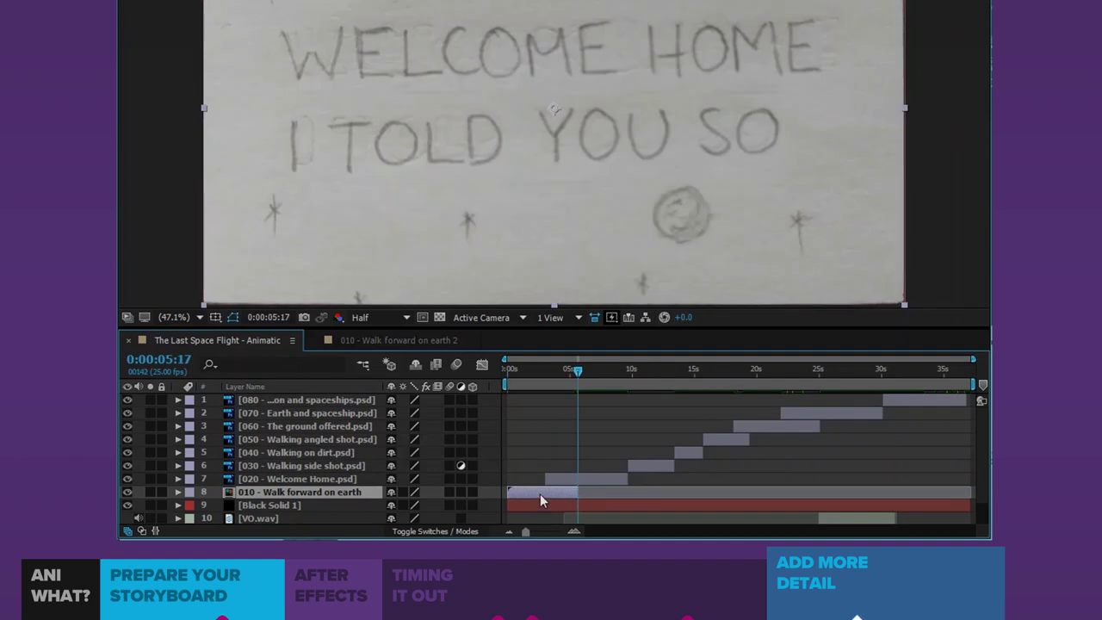
double_click(540, 495)
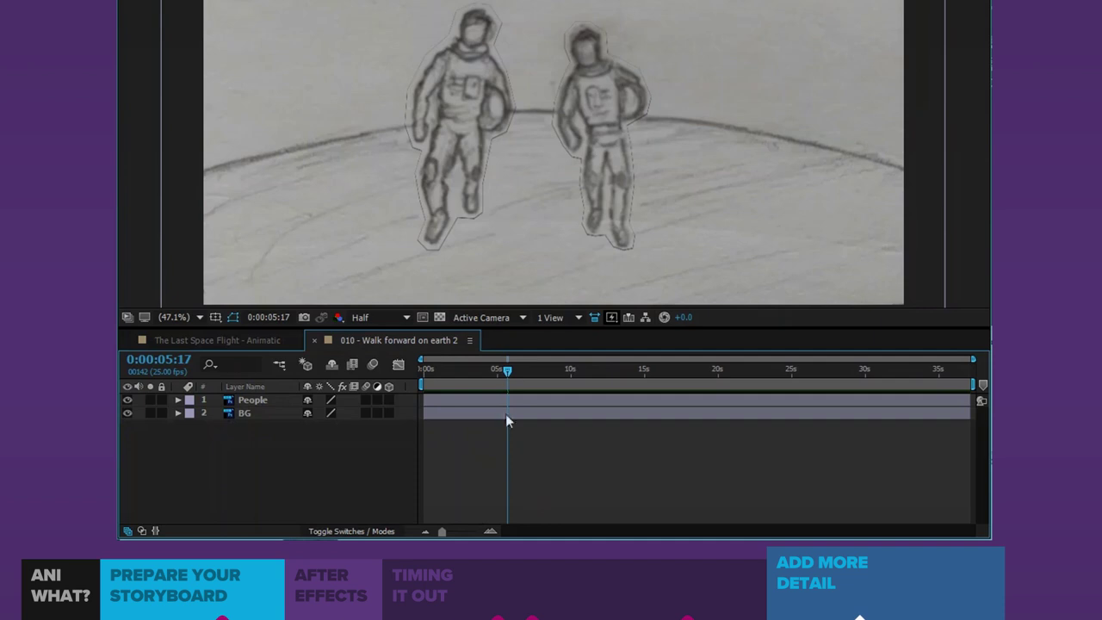
key("n")
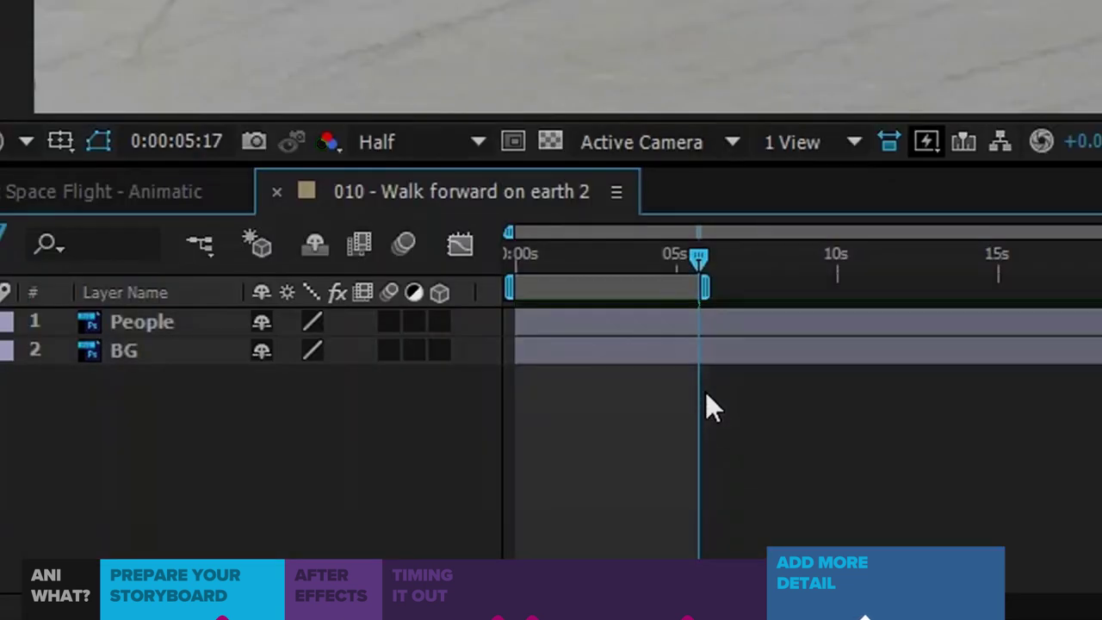
- Keyframe the People layer's scale from 100% at 0:00:00 to 120% at 0:00:05:17
left_click_drag(650, 264, 478, 280)
left_click(570, 323)
key("s")
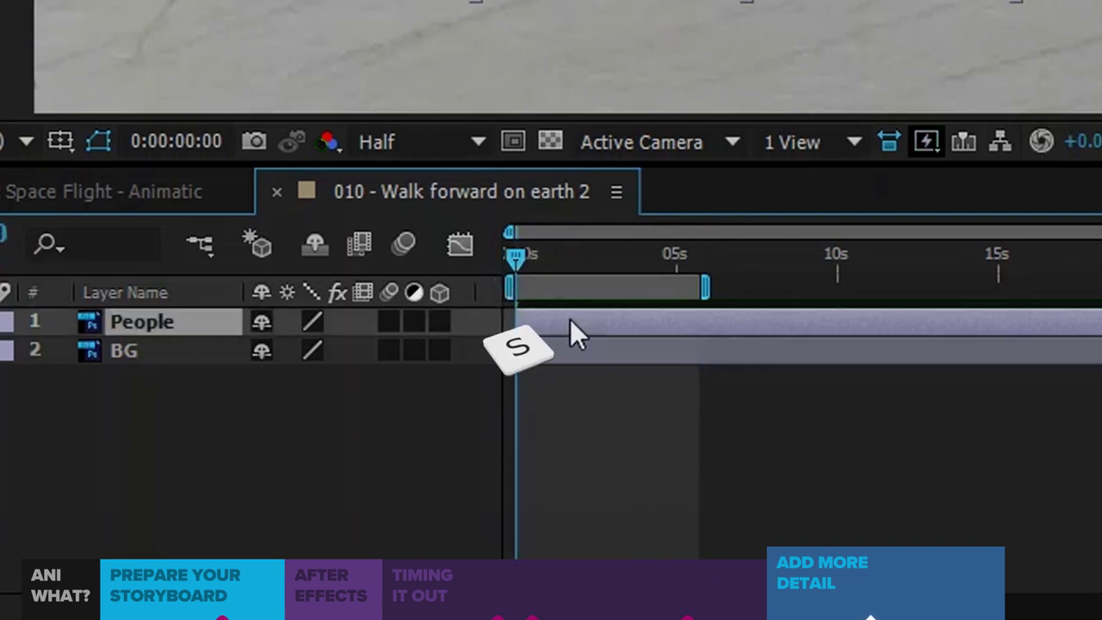
left_click(63, 350)
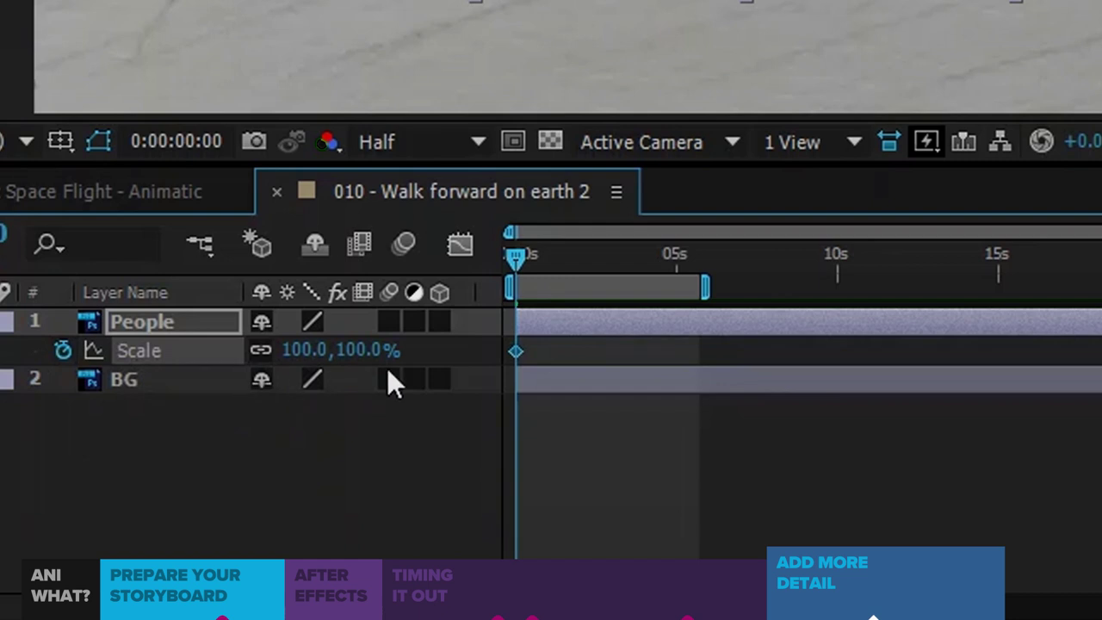
left_click_drag(533, 272, 699, 291)
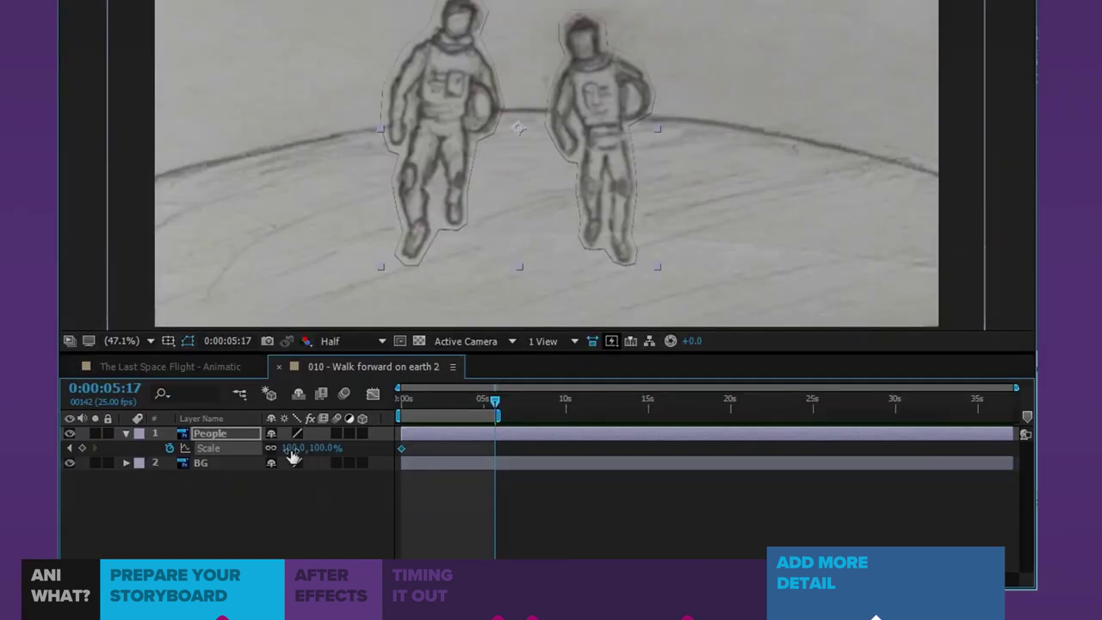
left_click_drag(315, 350, 332, 357)
mouse_move(497, 401)
left_mouse_down()
mouse_move(401, 401)
mouse_move(476, 401)
left_mouse_up()
left_click(94, 447)
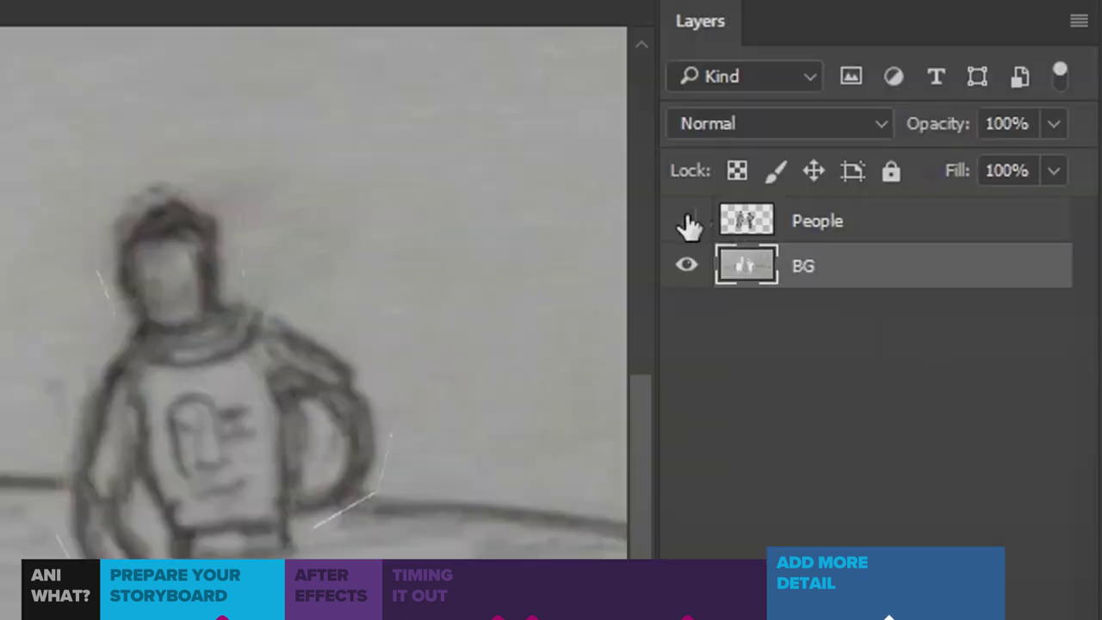
- Hide the People layer and Magic Wand-select both figure-shaped holes in the BG layer
left_click(688, 222)
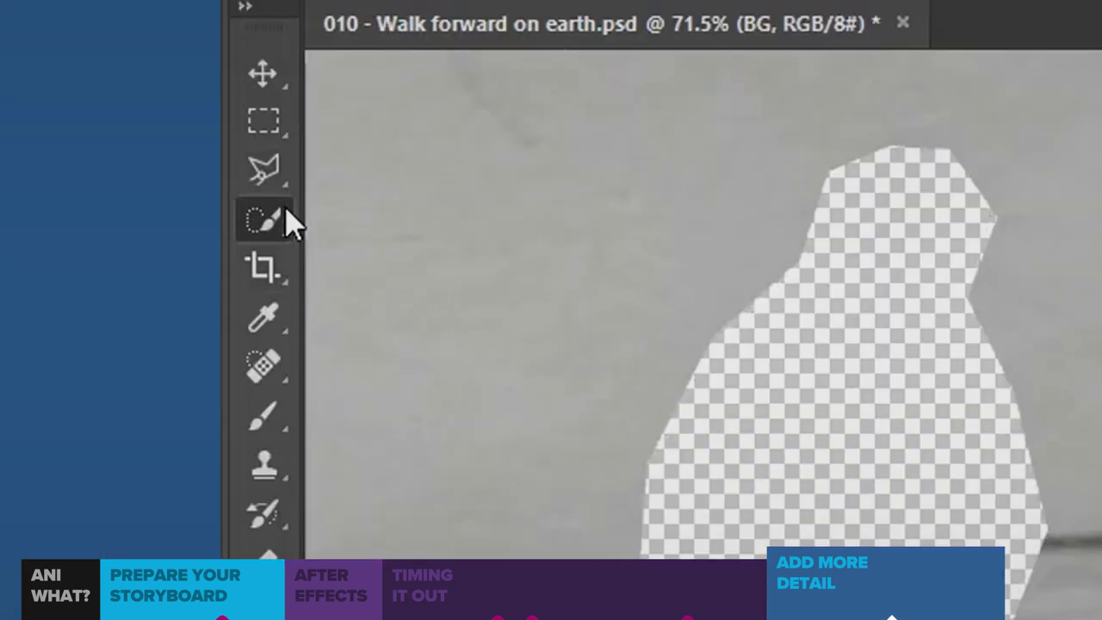
right_click(290, 216)
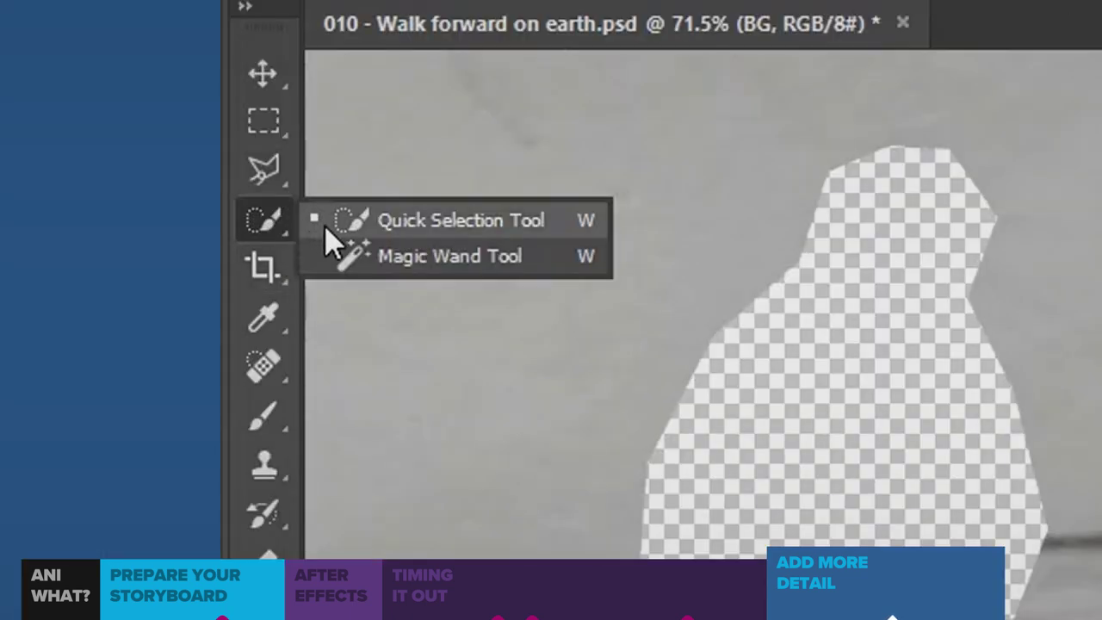
left_click(361, 253)
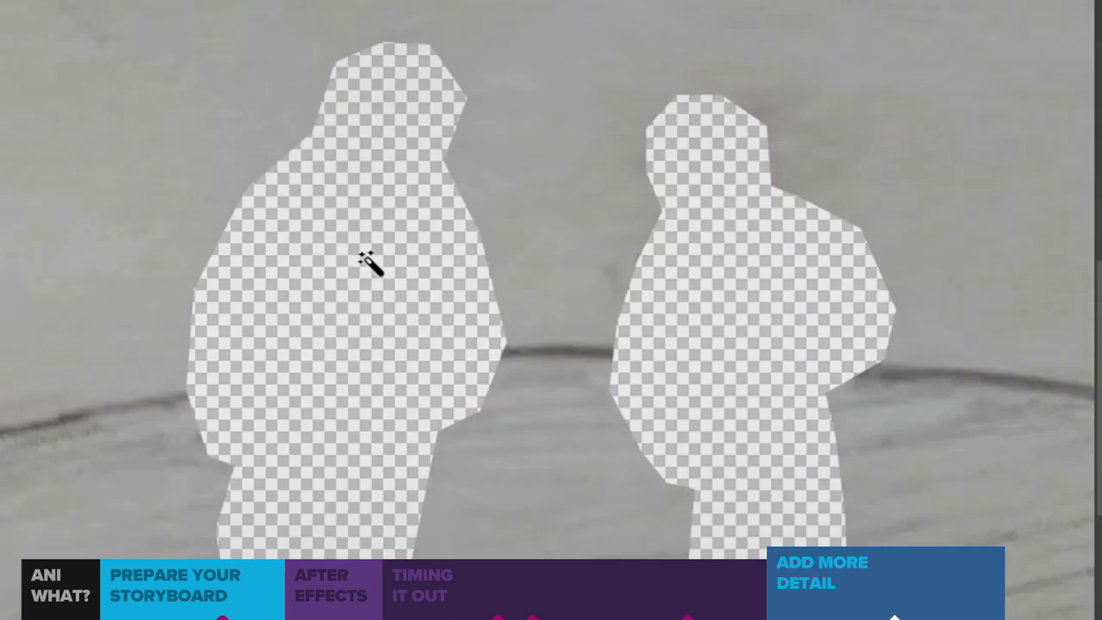
left_click(875, 452)
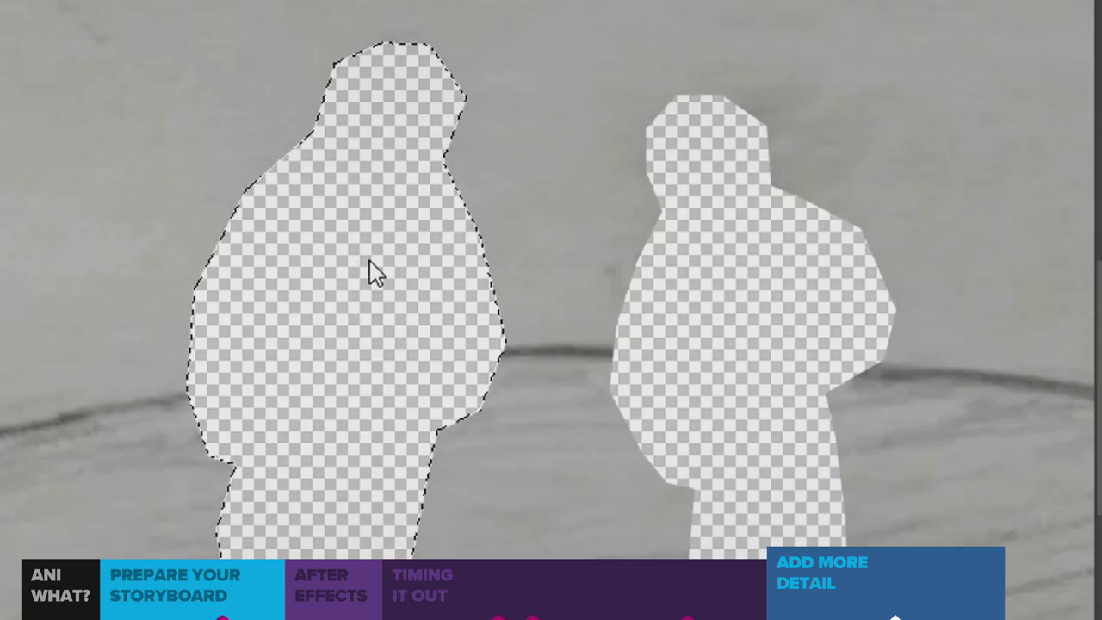
left_click(747, 331, "shift")
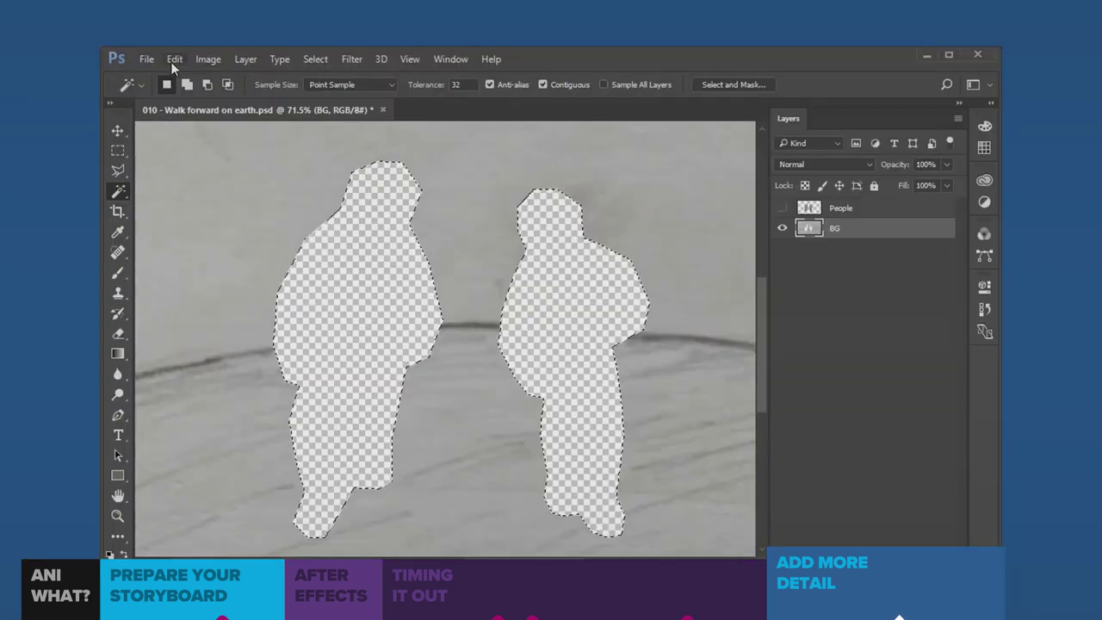
- Content-Aware fill the selected holes, then deselect
left_click(171, 61)
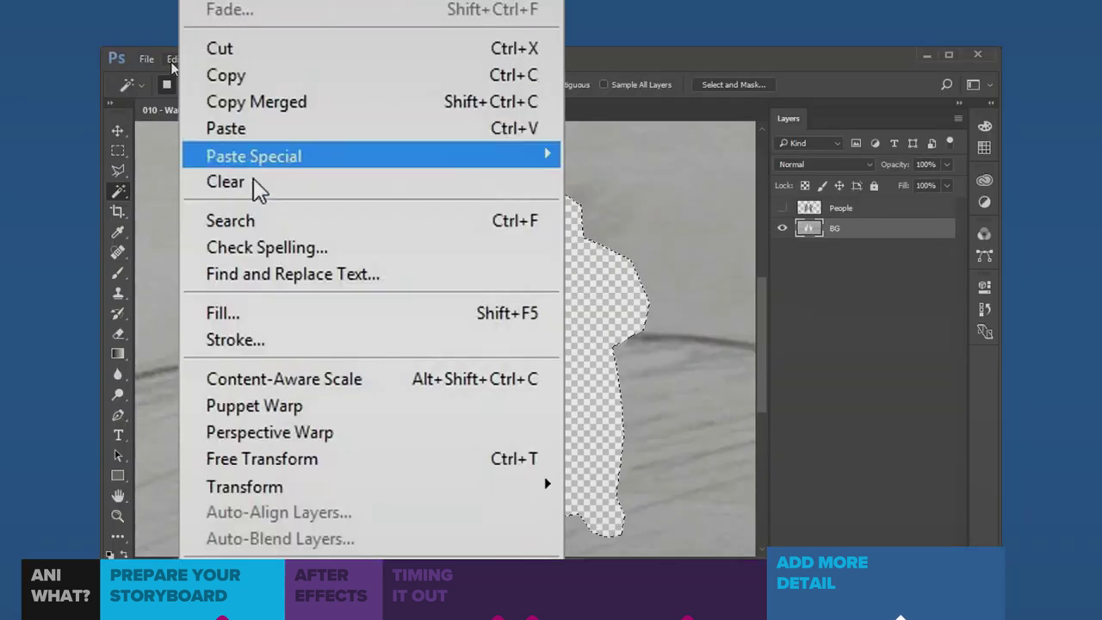
left_click(290, 316)
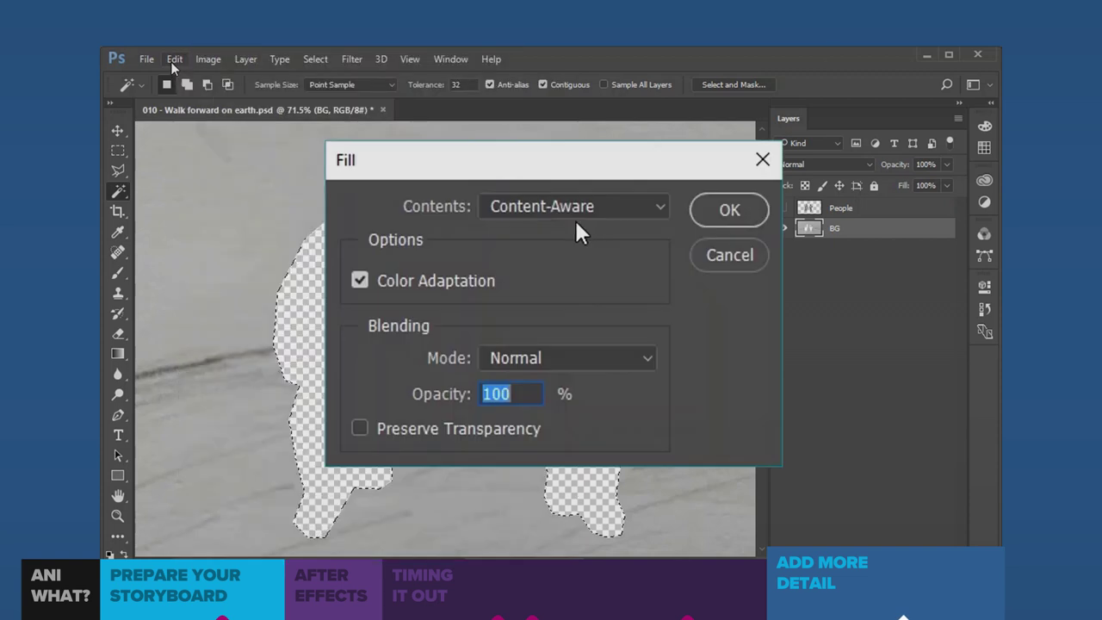
left_click(729, 211)
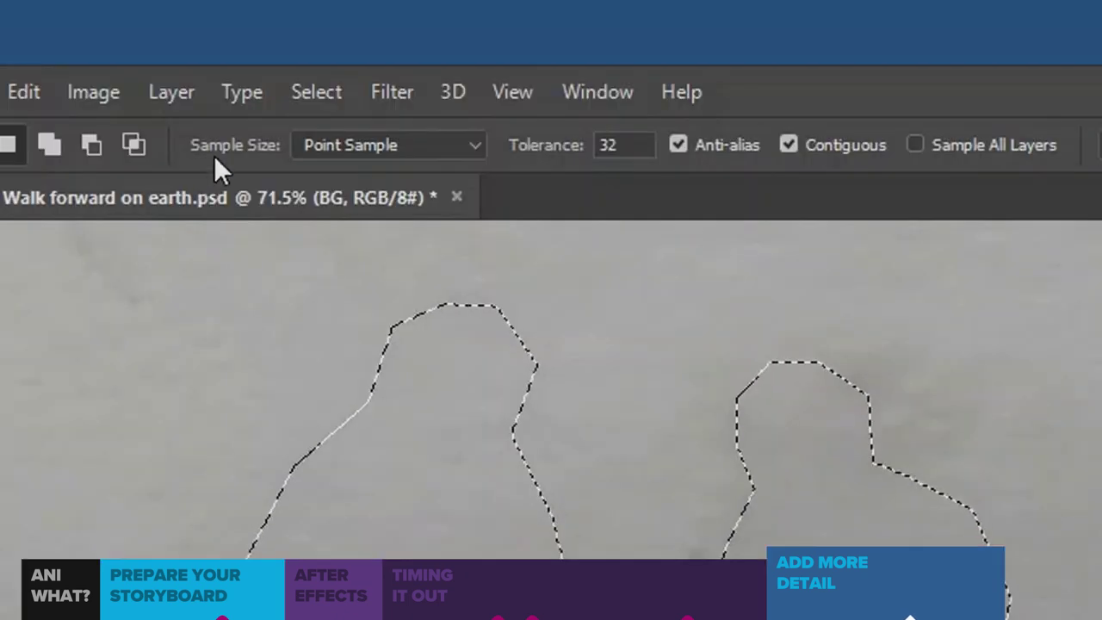
left_click(315, 59)
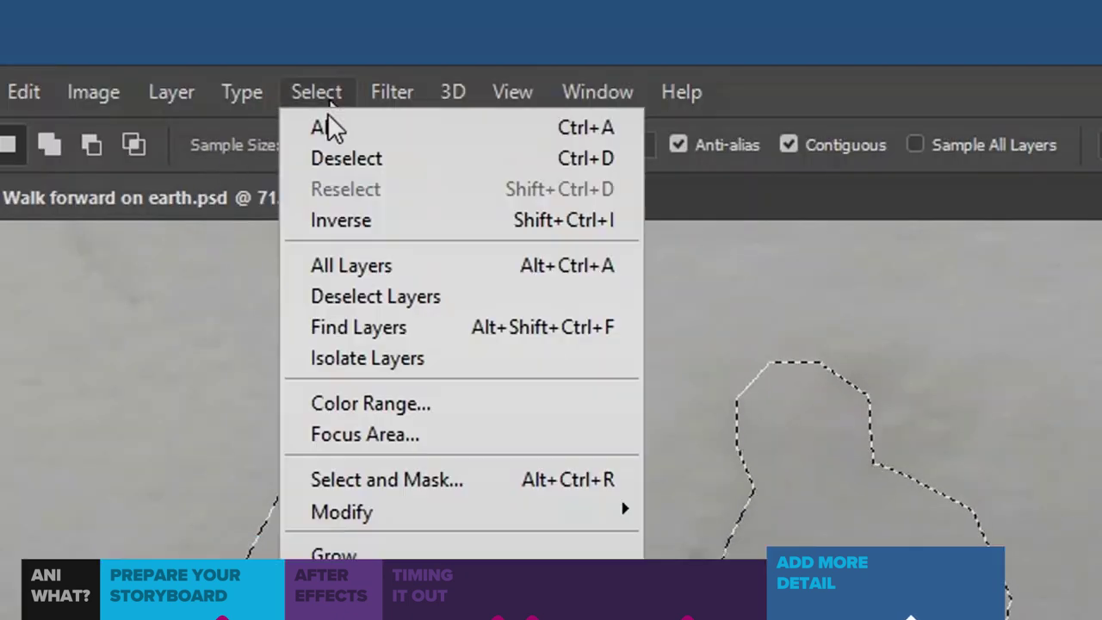
left_click(331, 162)
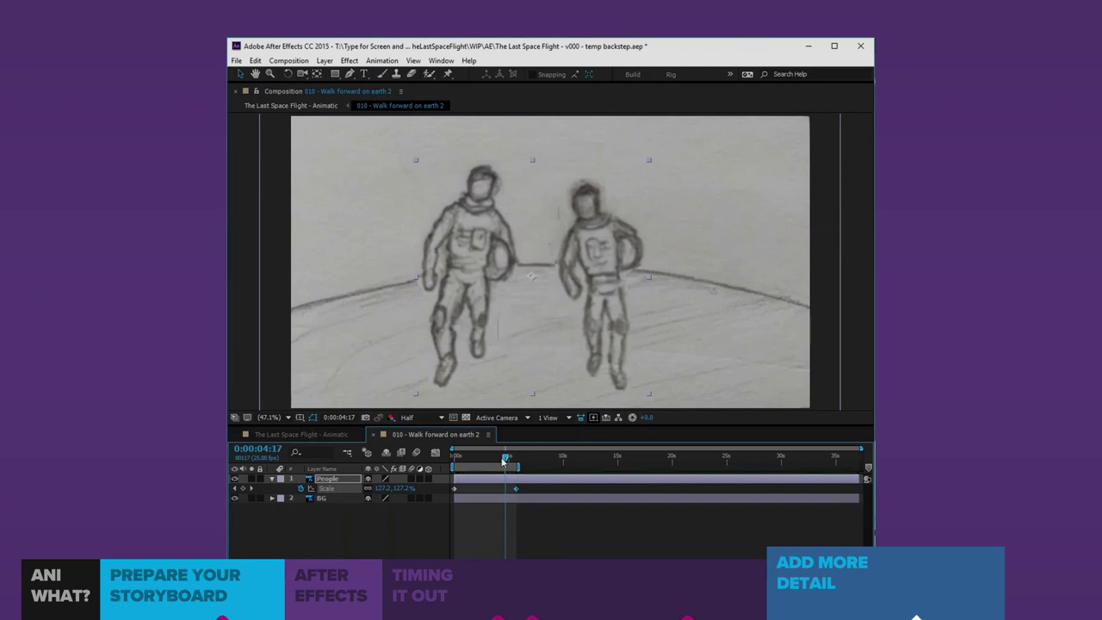
left_click_drag(503, 462, 460, 458)
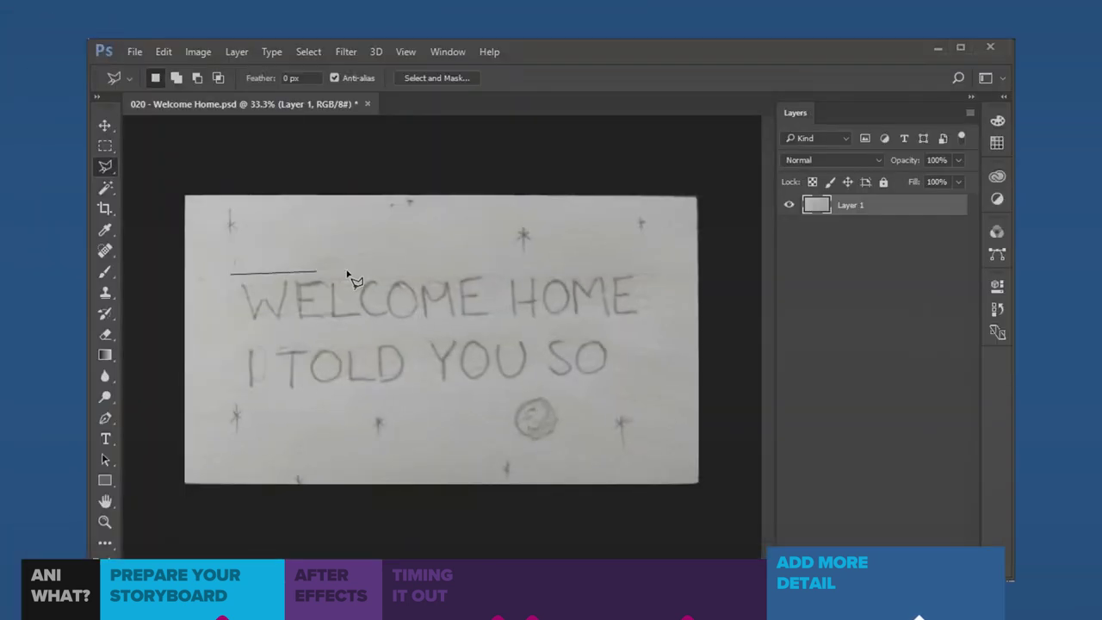
- Lasso the Welcome Home text and cut it onto its own layer
left_click_drag(348, 273, 646, 275)
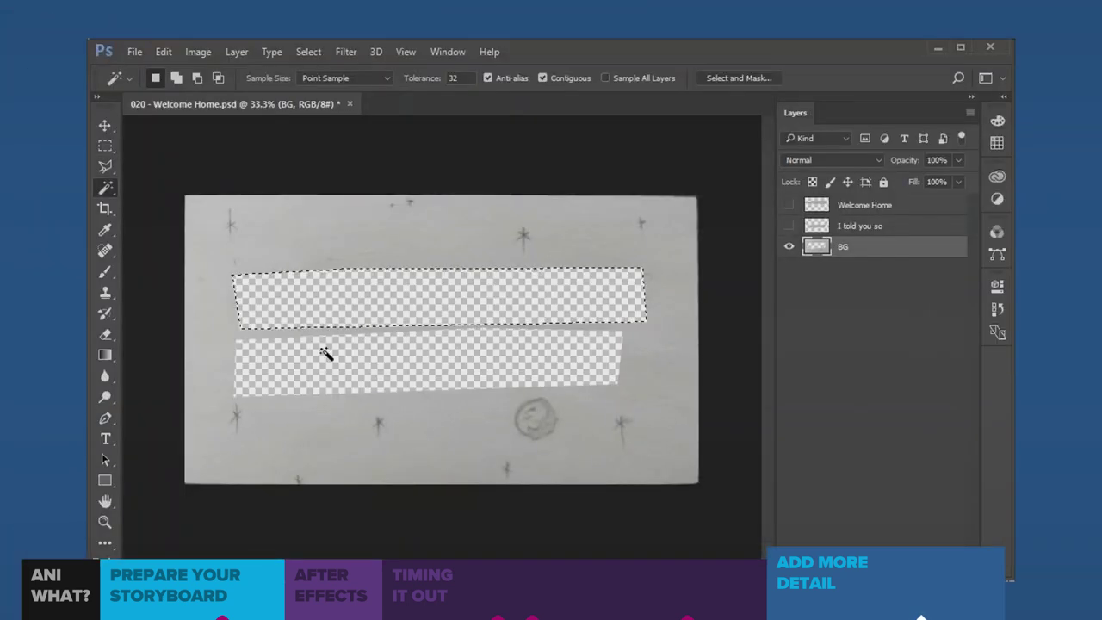
left_click(324, 352, "shift")
key("ctrl+plus")
scroll(689, 259, "up", 5)
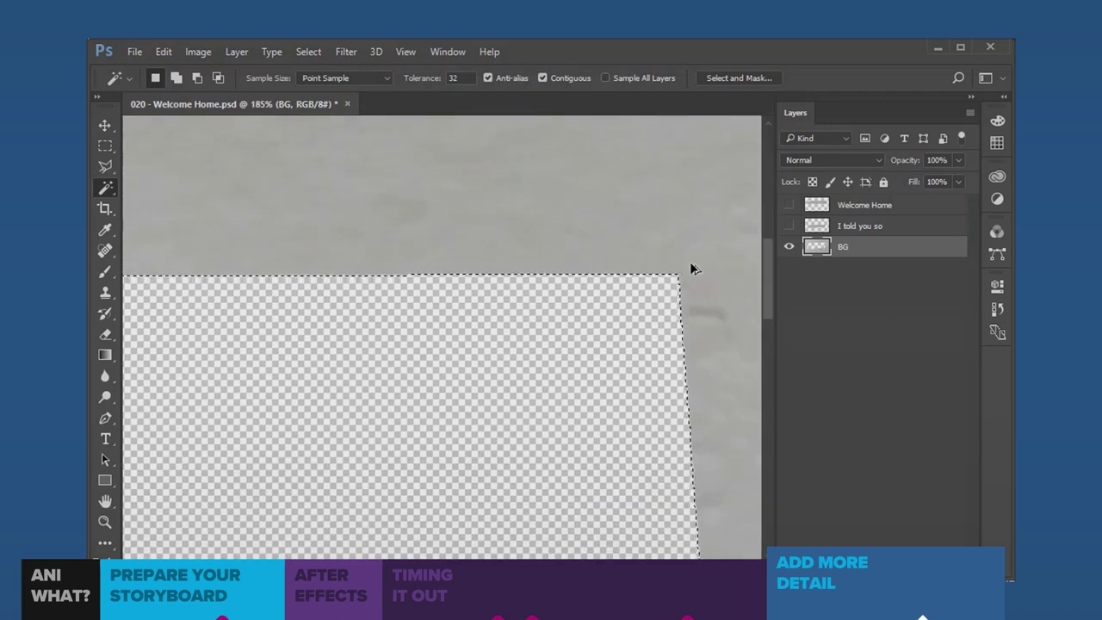
- Expand the selection by 4 px, Content-Aware fill the gap, then deselect
left_click(308, 52)
mouse_move(394, 374)
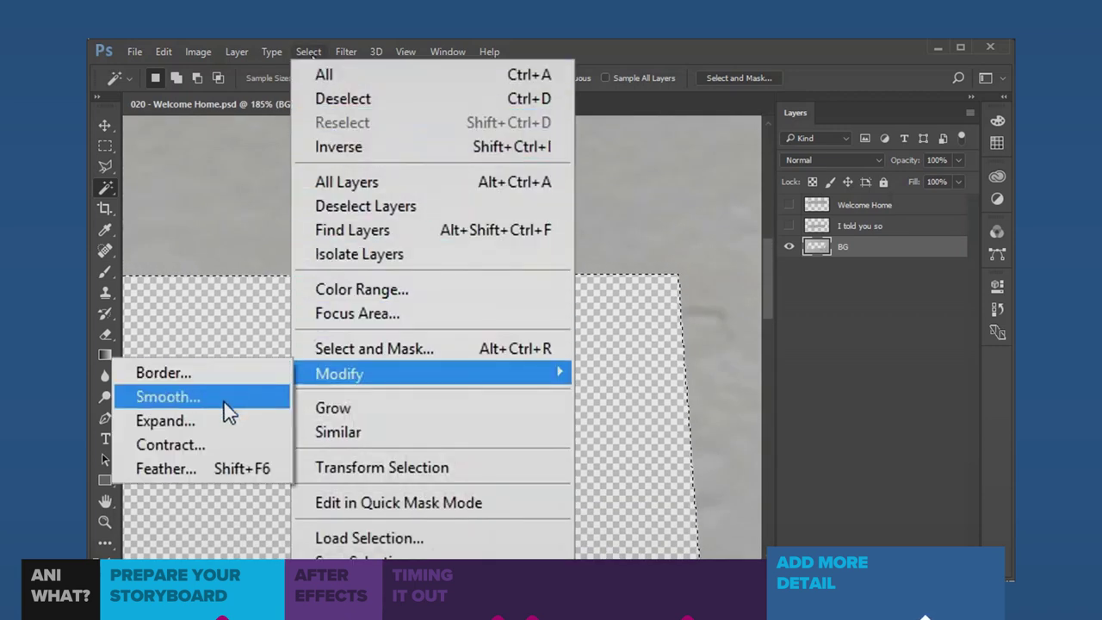
left_click(215, 421)
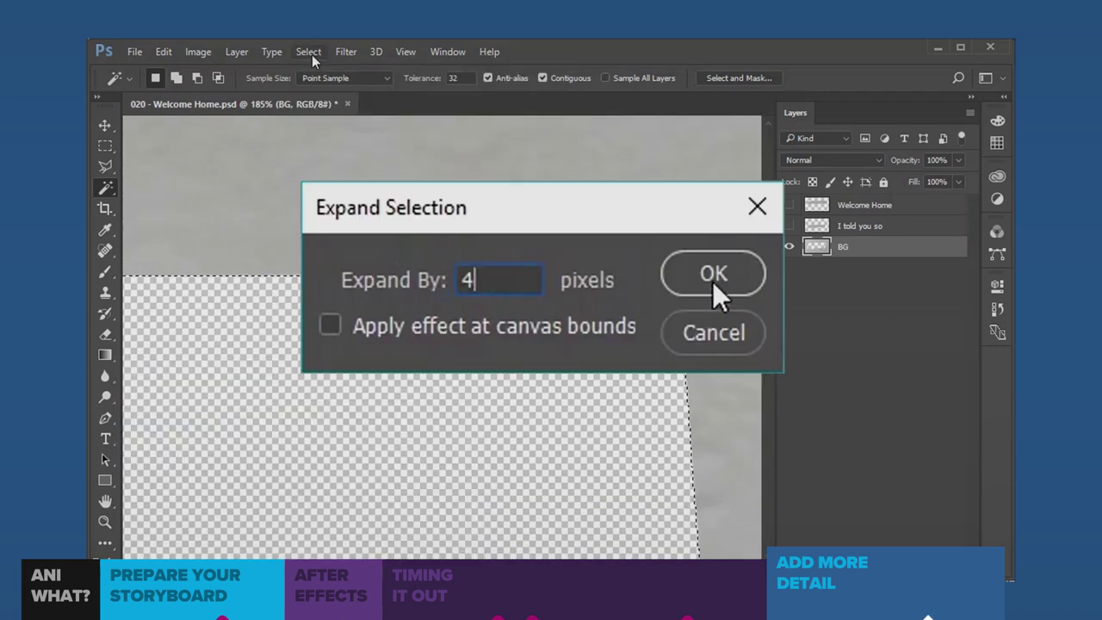
left_click(713, 280)
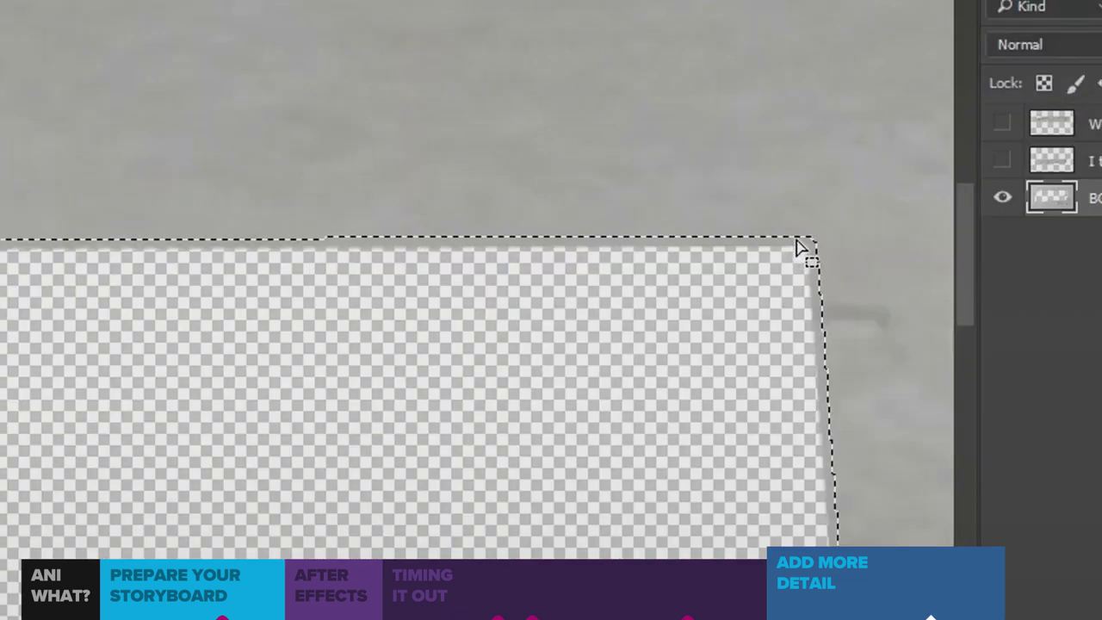
left_click(84, 49)
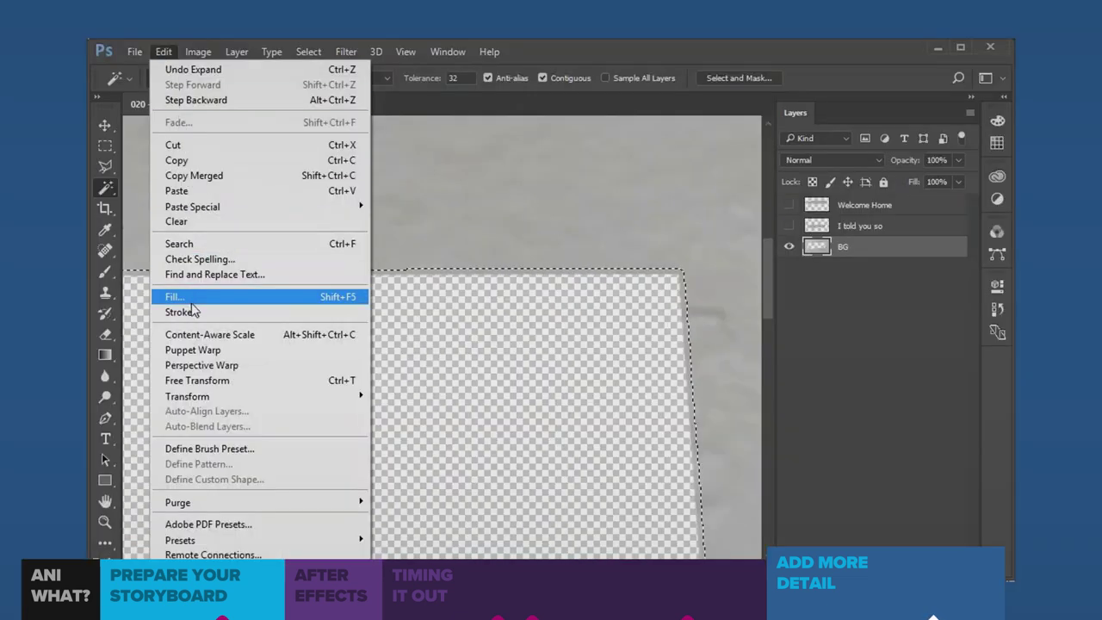
left_click(189, 297)
left_click(568, 280)
key("ctrl+d")
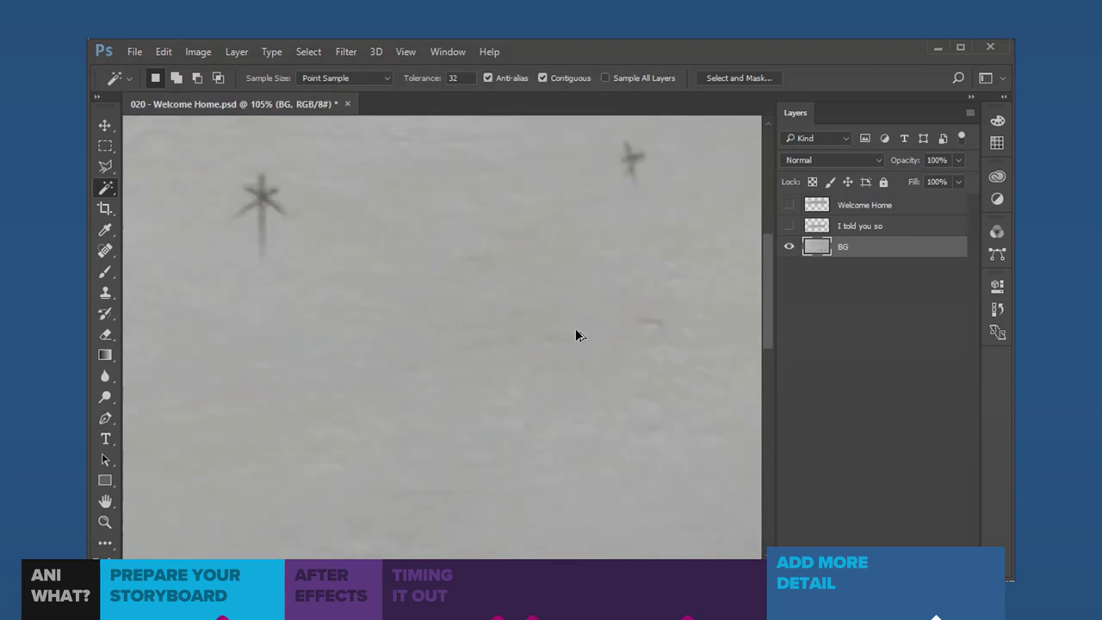
- Cut the figures in 080 - Horizon and spaceships onto a separate people layer
key("ctrl+0")
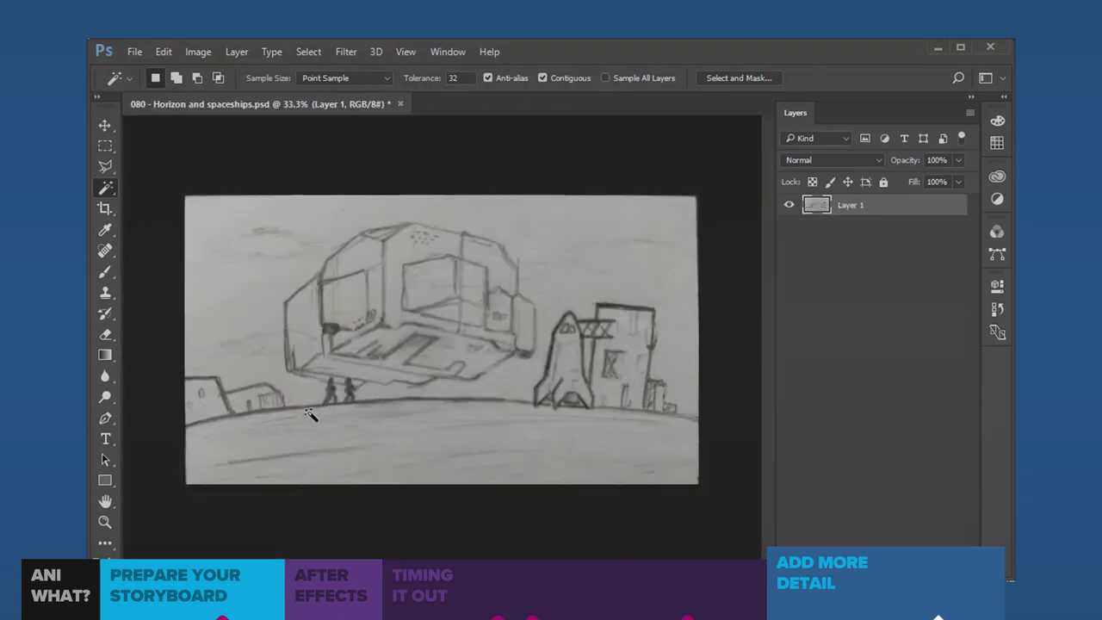
scroll(310, 418, "up", 5)
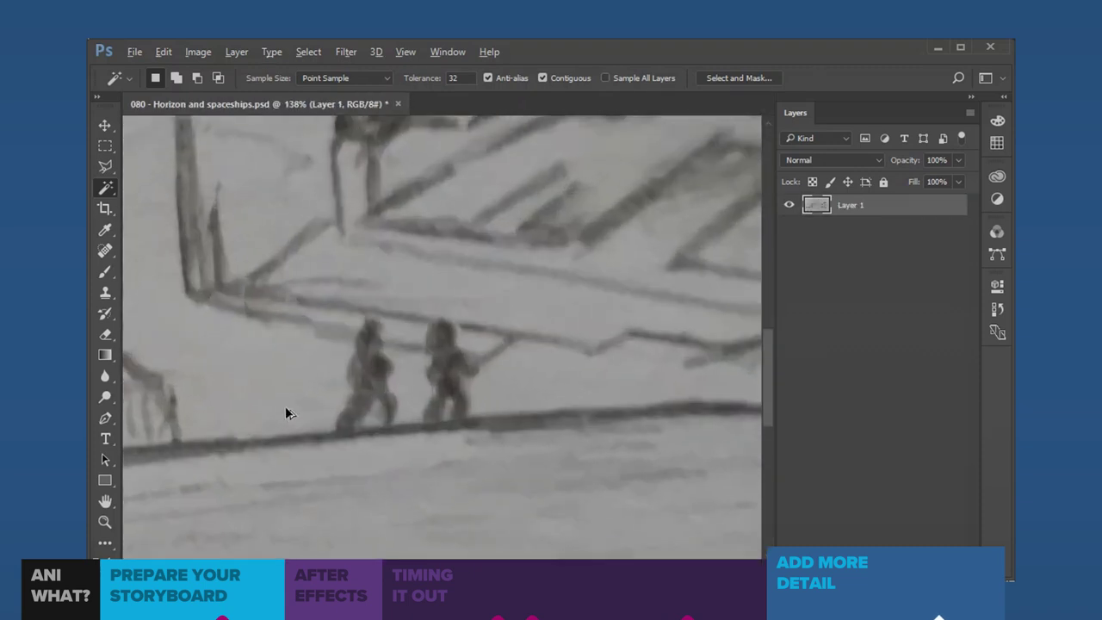
key("l")
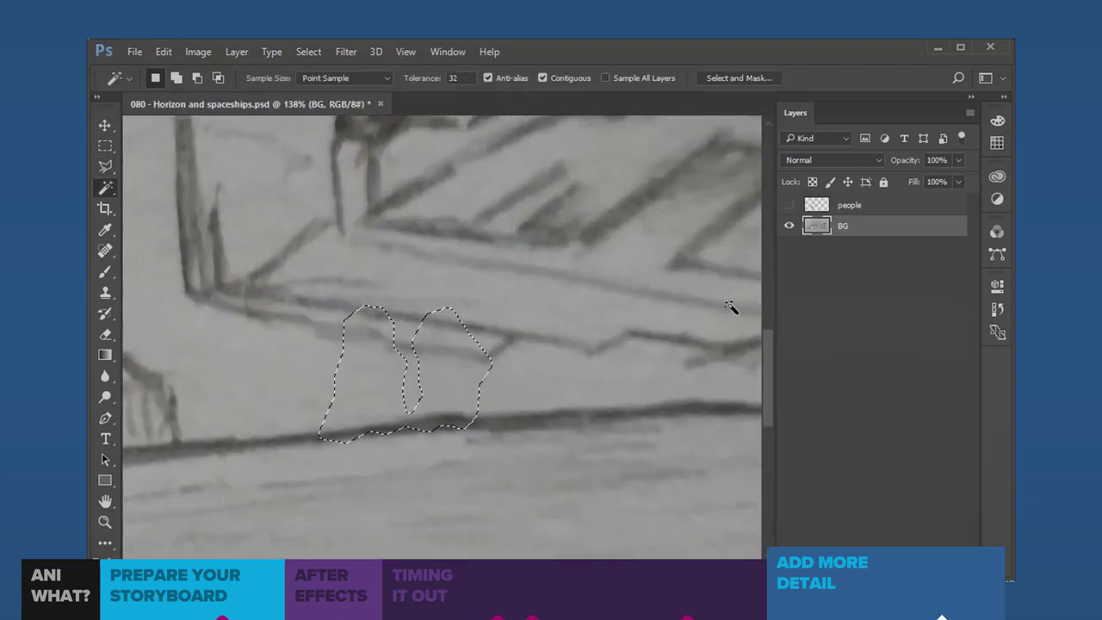
key("ctrl+d")
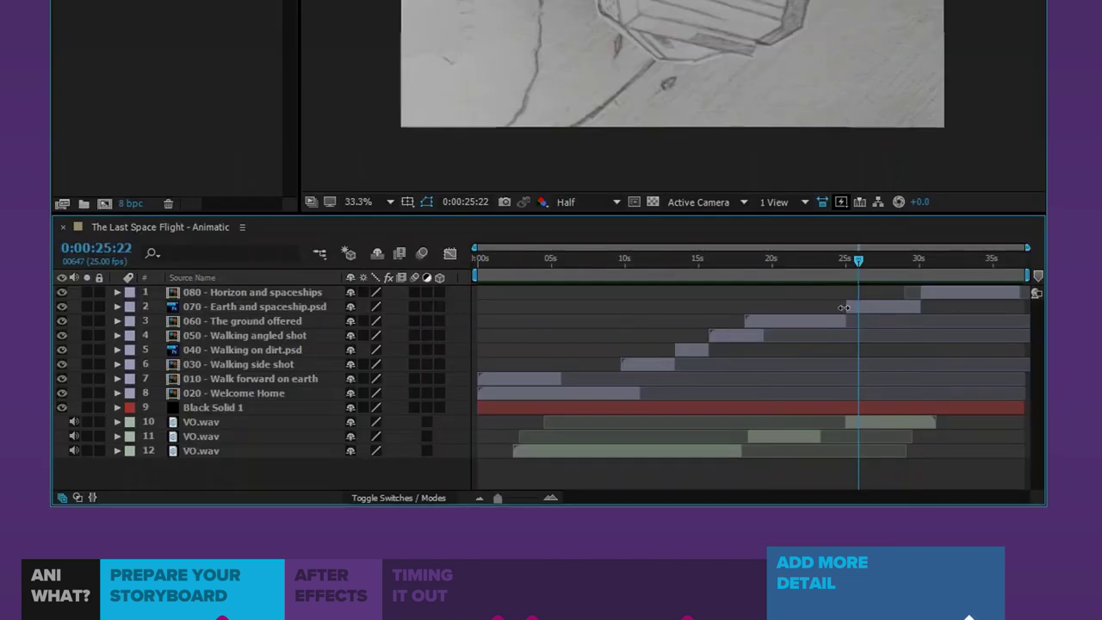
- Start the Earth and spaceship panel earlier and fade opacity from 0% at 22:02 to 100% at 25s
left_click_drag(843, 308, 802, 307)
left_click(843, 272)
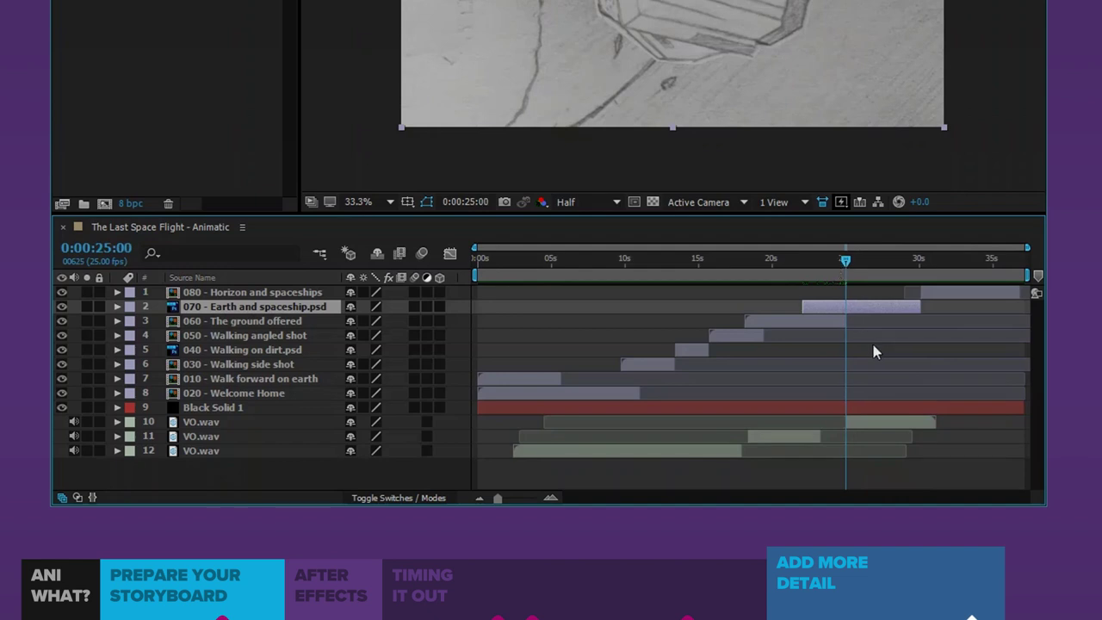
key("alt+shift+t")
left_click(799, 266)
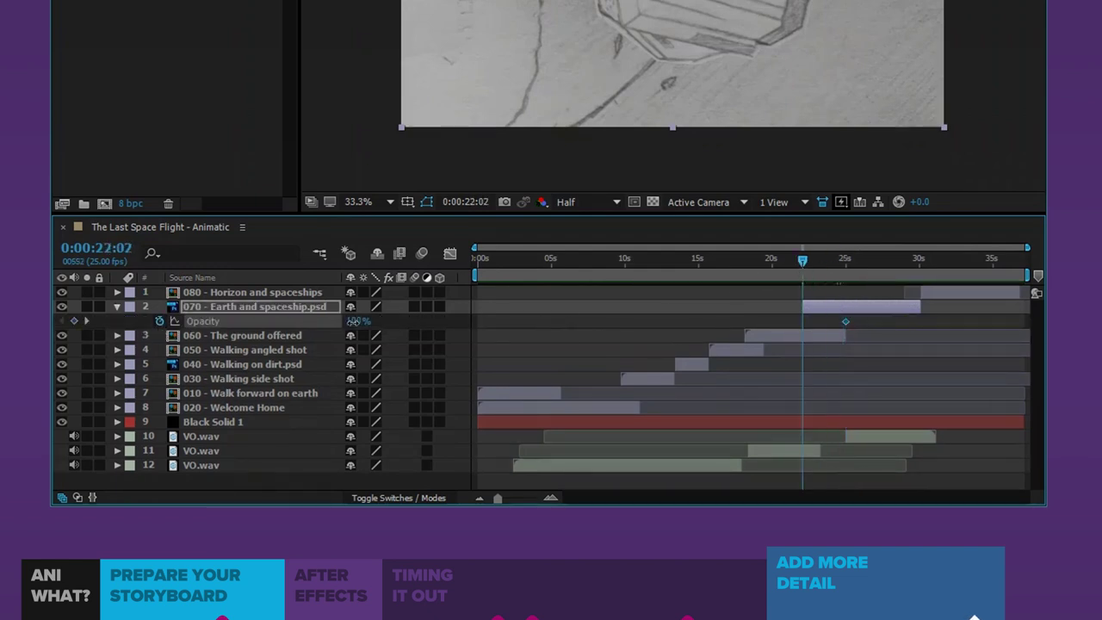
left_click(354, 320)
type("0")
key("Return")
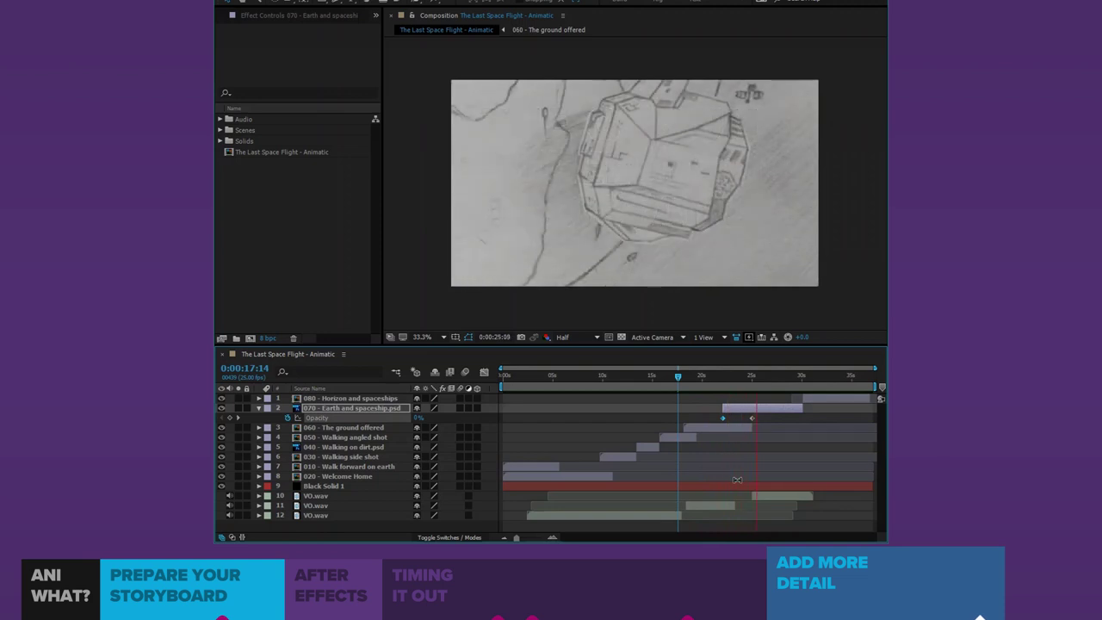
left_click(765, 410)
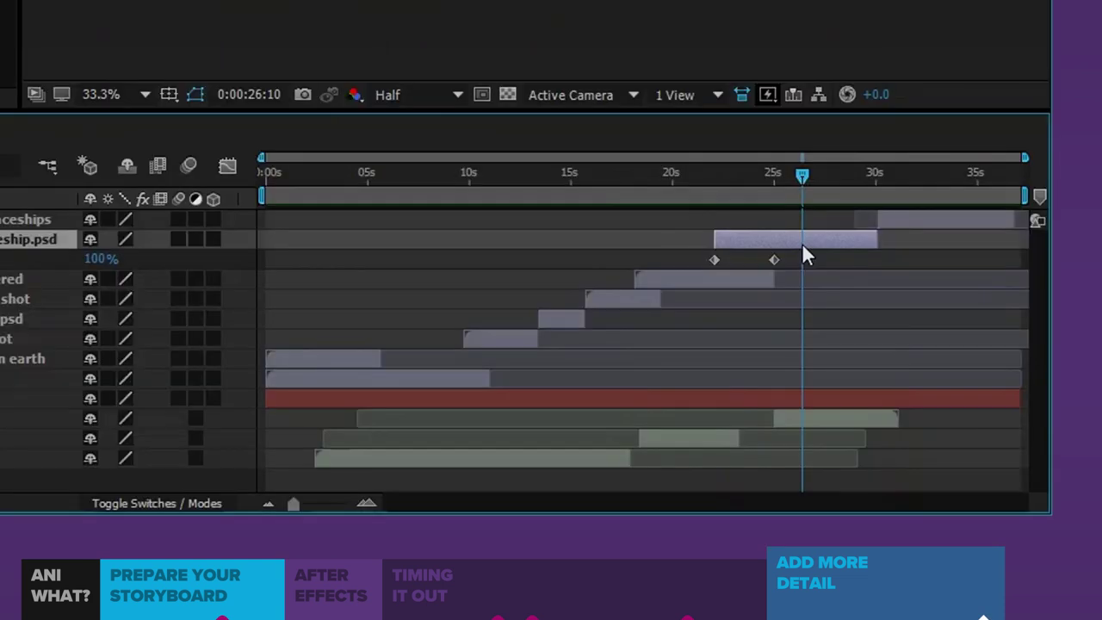
- Convert the 070 - Earth and spaceship layer to a layered comp
right_click(801, 245)
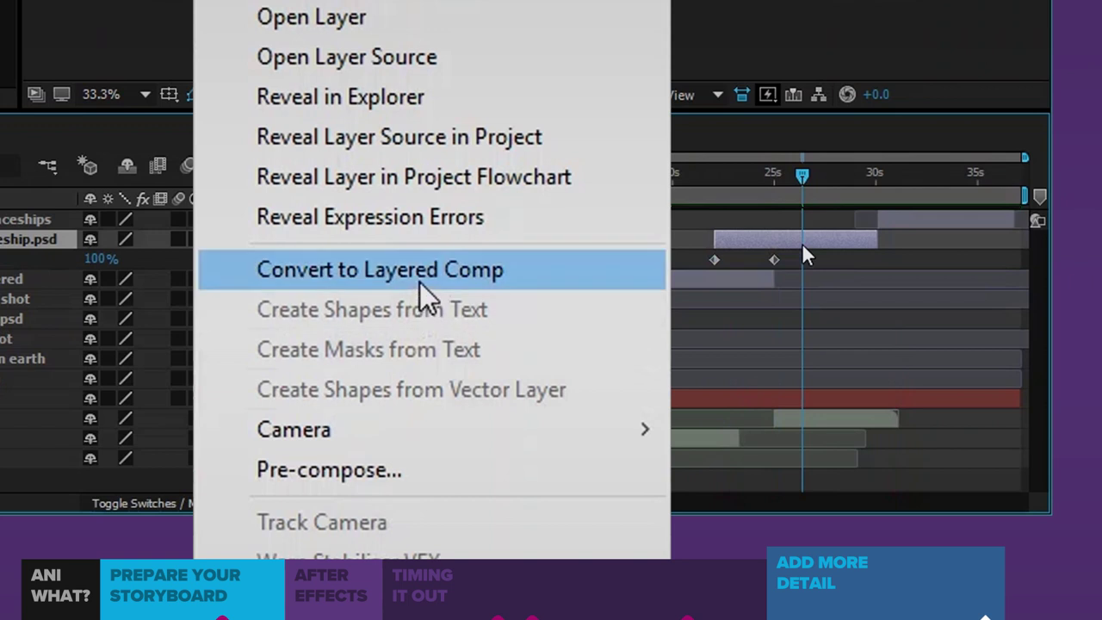
left_click(420, 279)
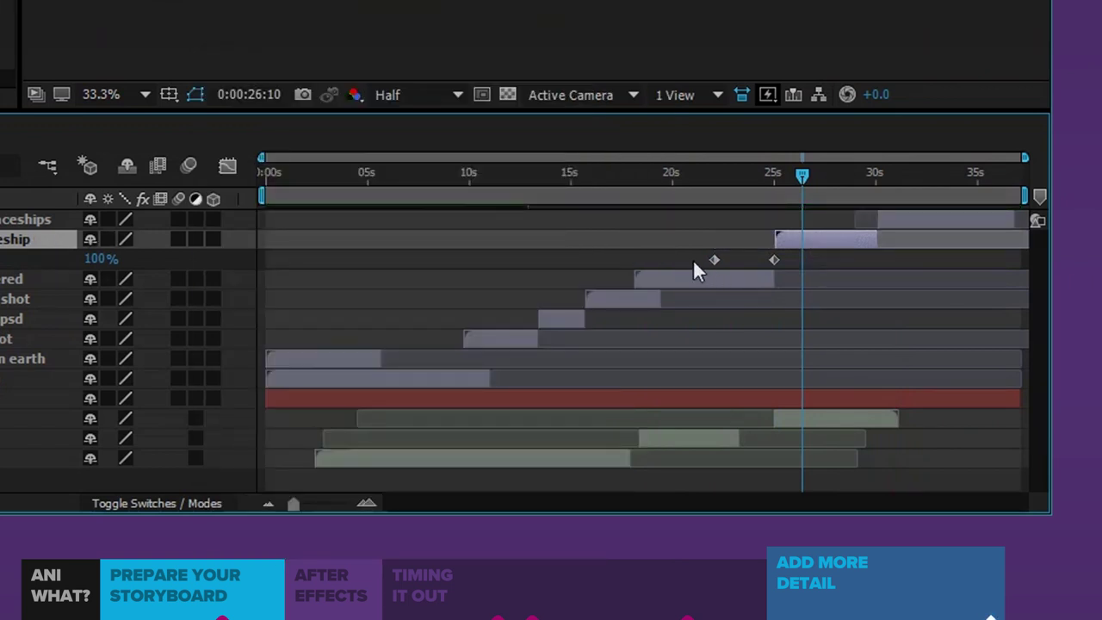
left_click_drag(689, 259, 870, 250)
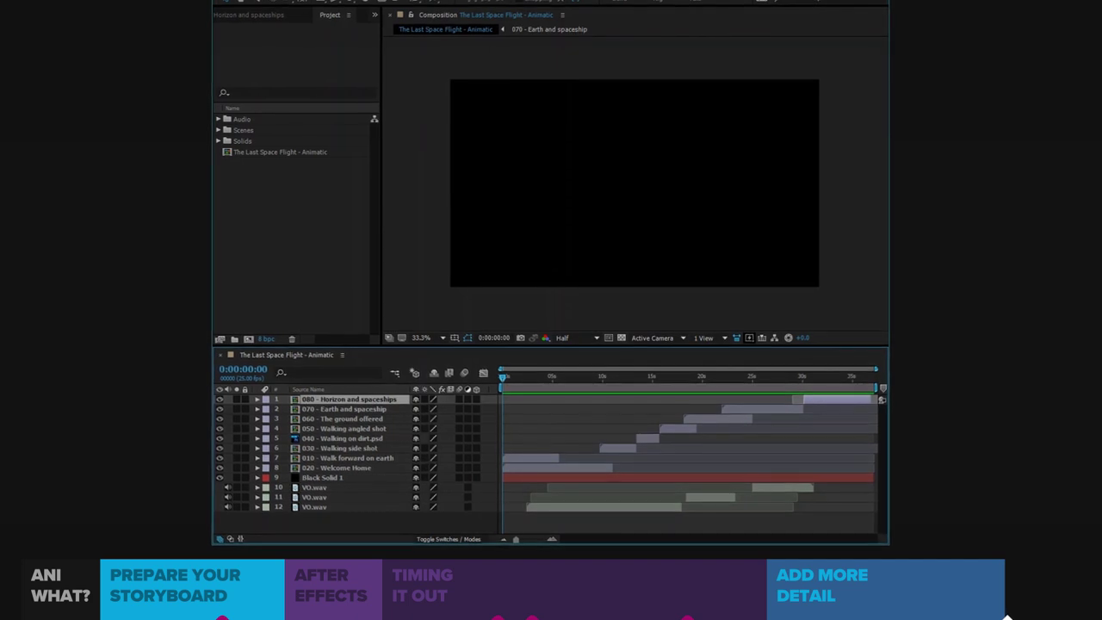
- Play the animatic preview from black through the astronaut panels to the spaceship shot
key("space")
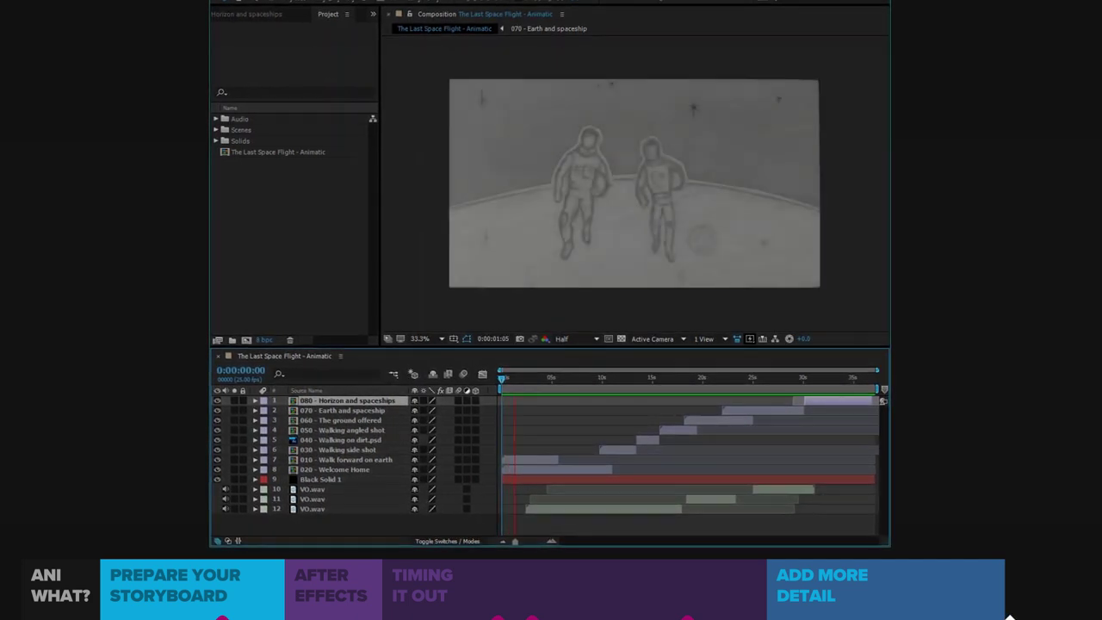